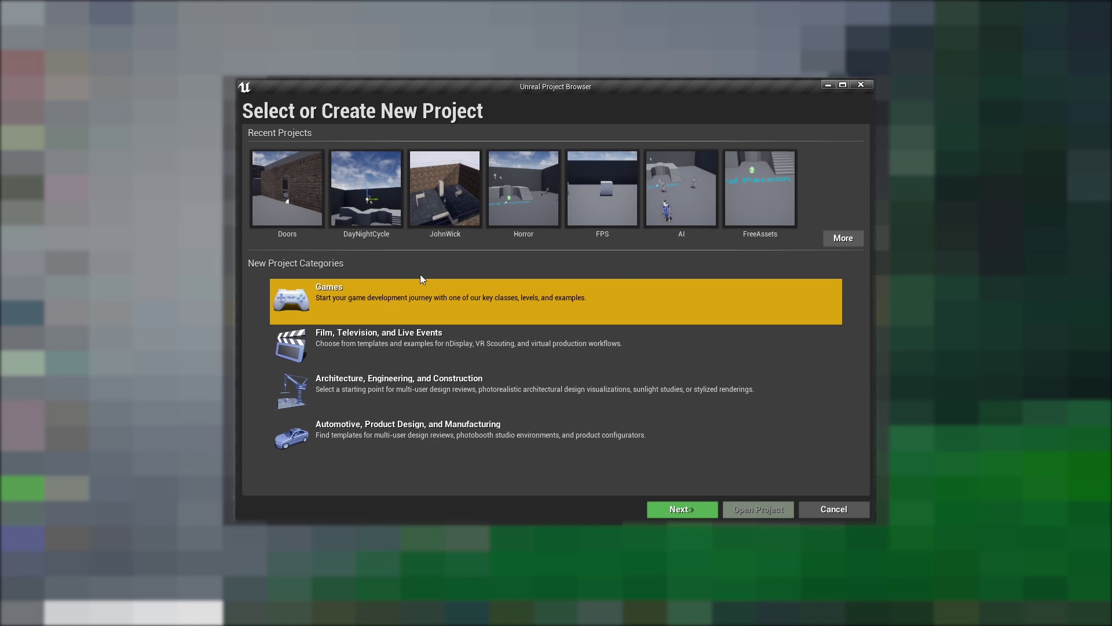
Create a Games project from the Third Person template, named TPS_Minigame, keeping the Blueprint and With Starter Content settings
left_click(685, 513)
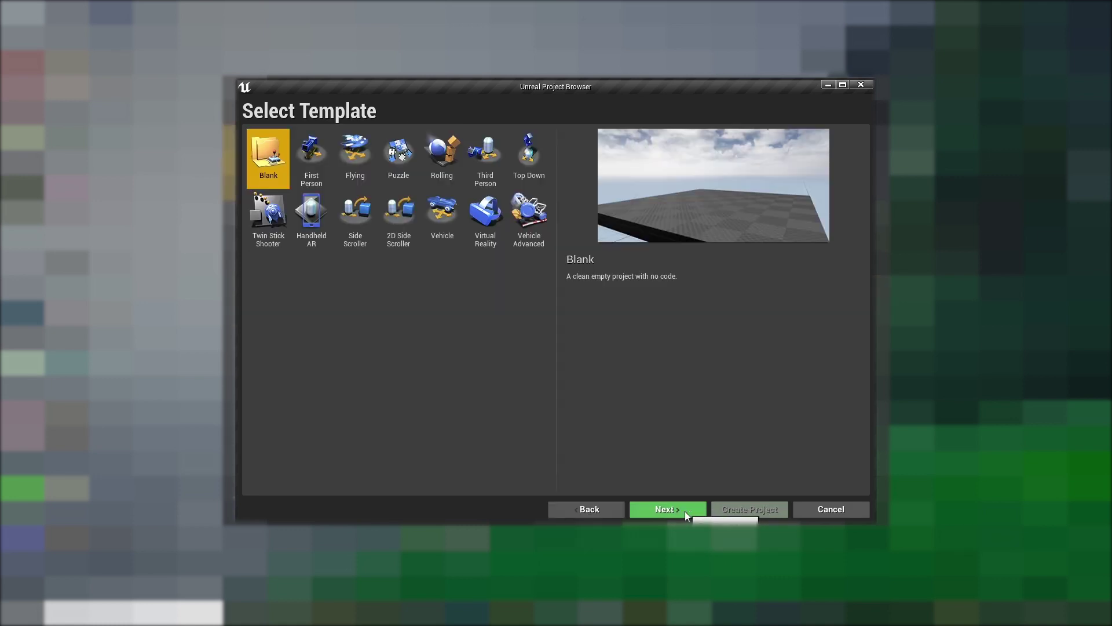
left_click(483, 169)
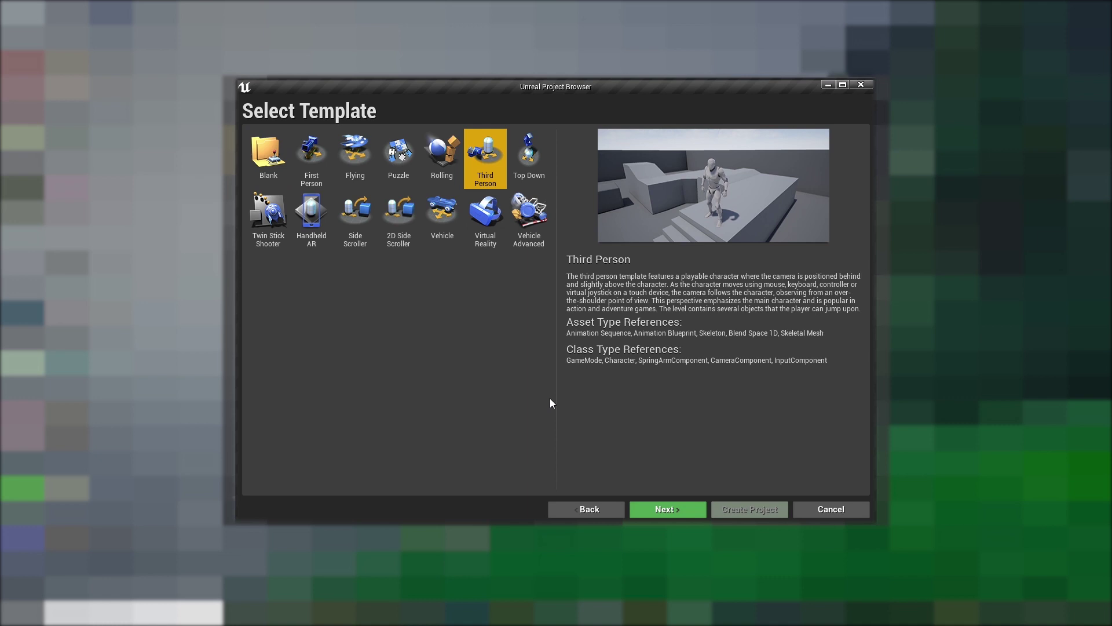
left_click(660, 512)
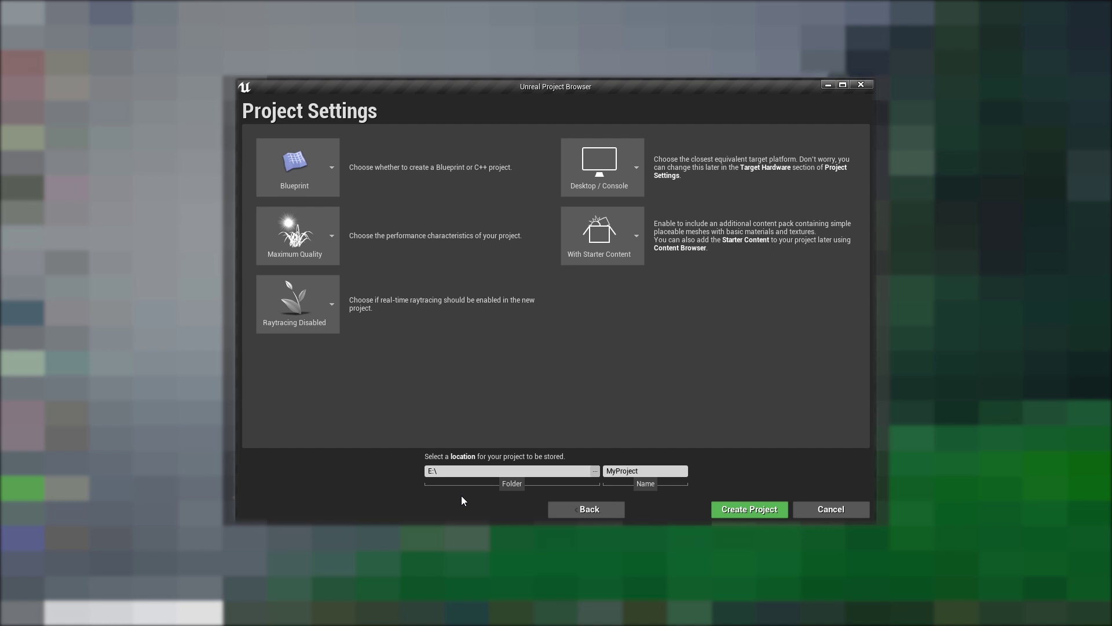
double_click(656, 471)
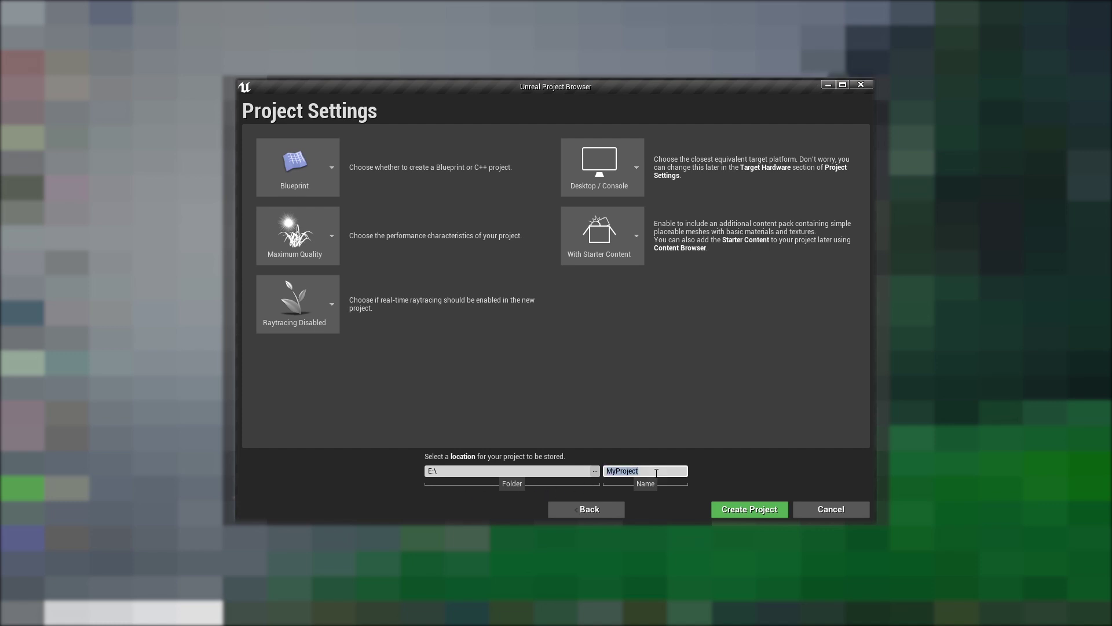
type("TPS_Minigame")
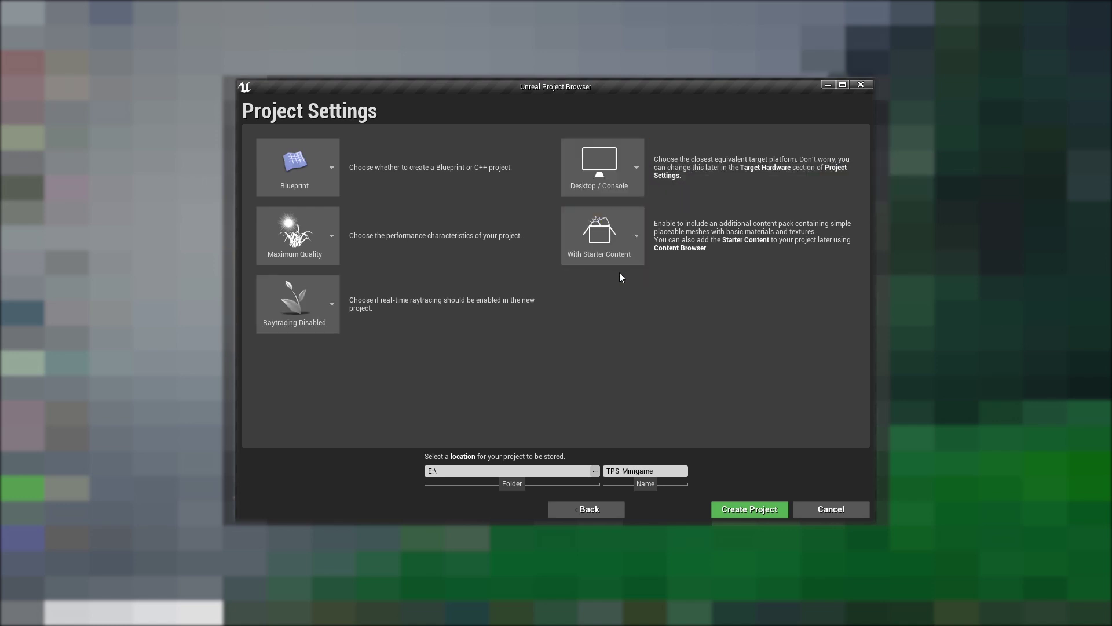
left_click(730, 511)
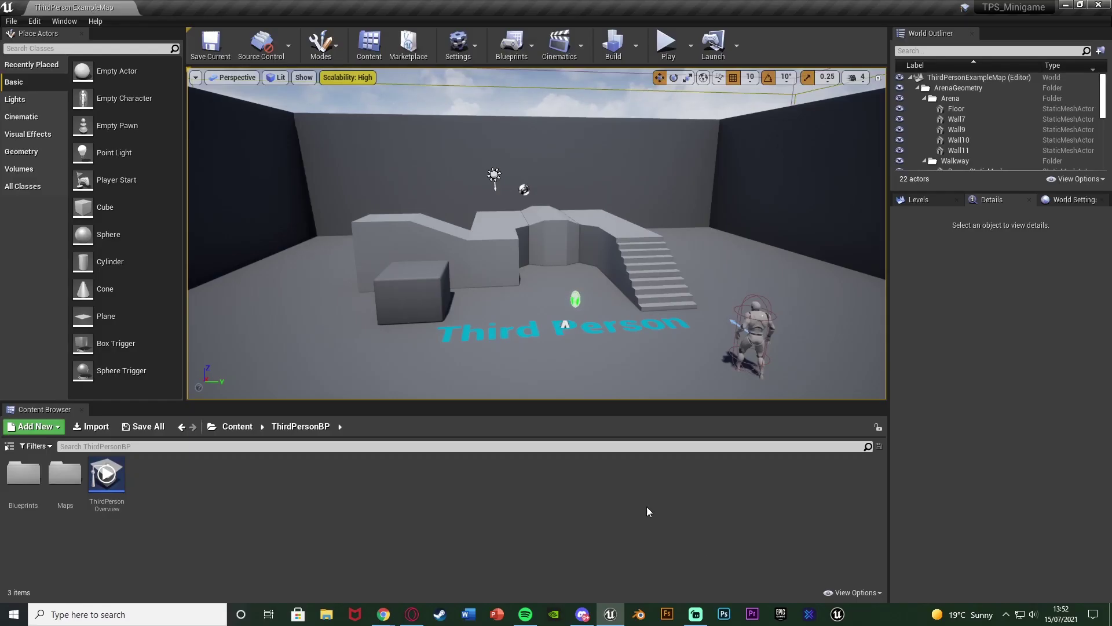
Show the root Content folder, then play-test the level in New Editor Window (PIE) mode by running the character around
left_click(237, 427)
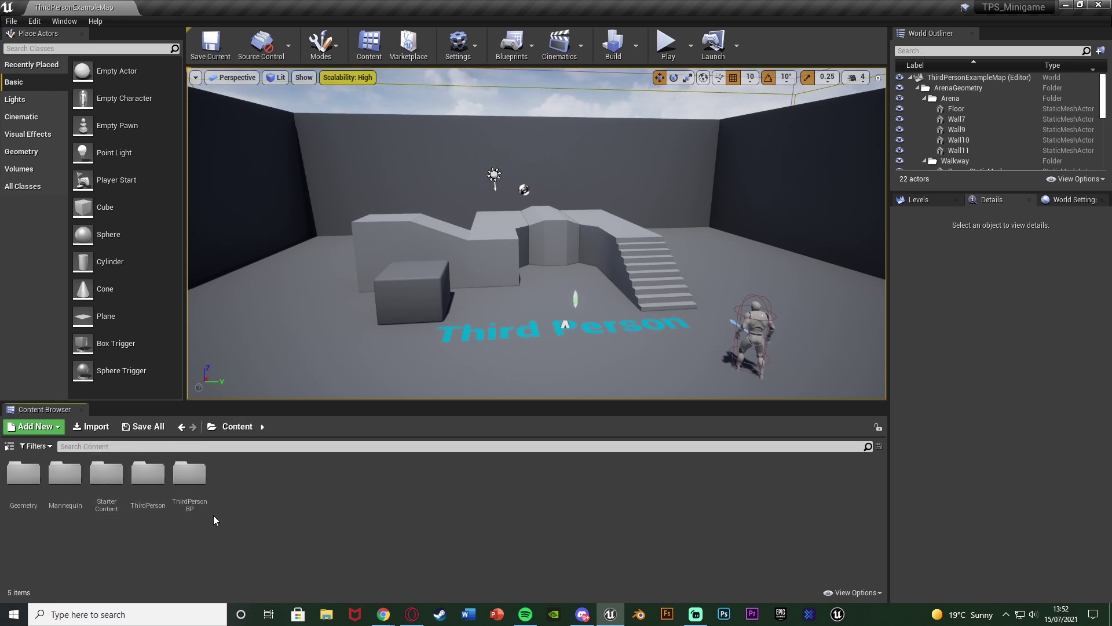
left_click(691, 45)
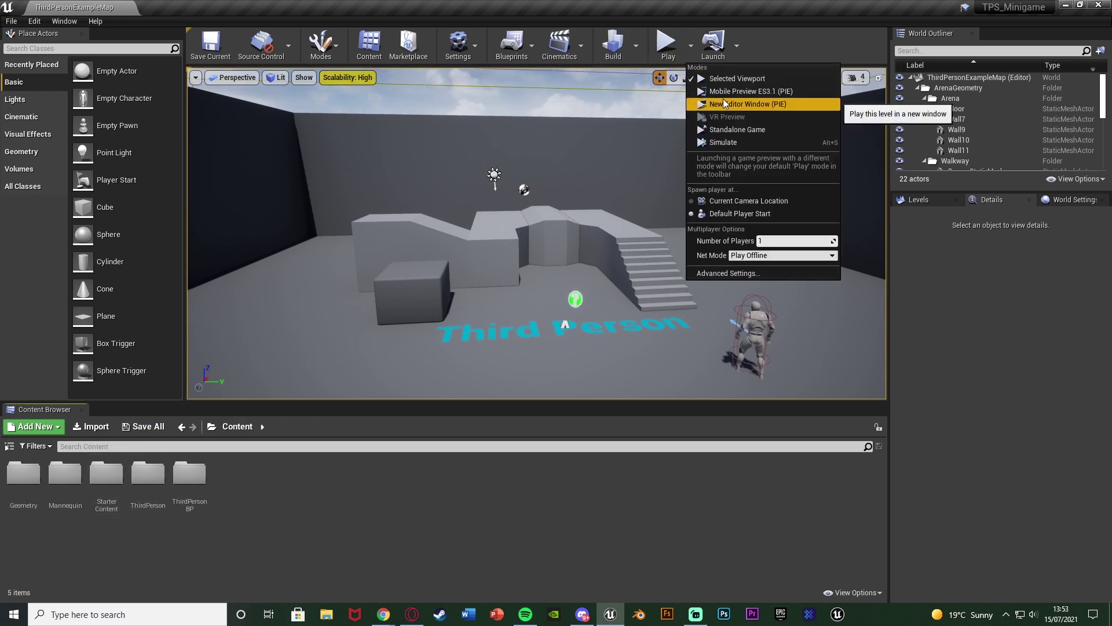
left_click(723, 88)
left_click(690, 45)
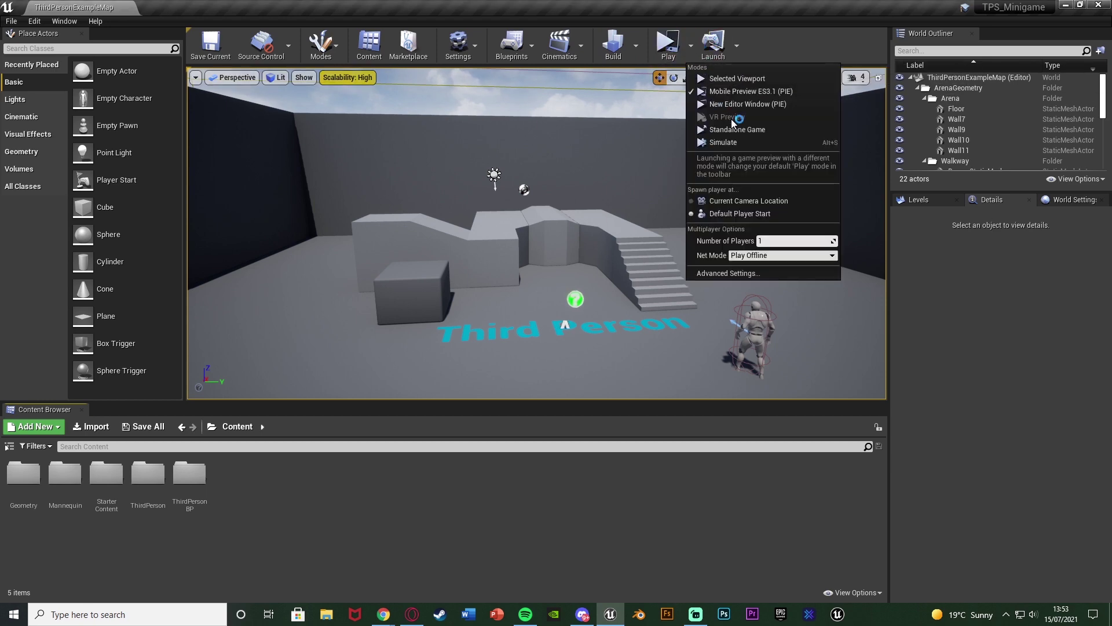
left_click(735, 105)
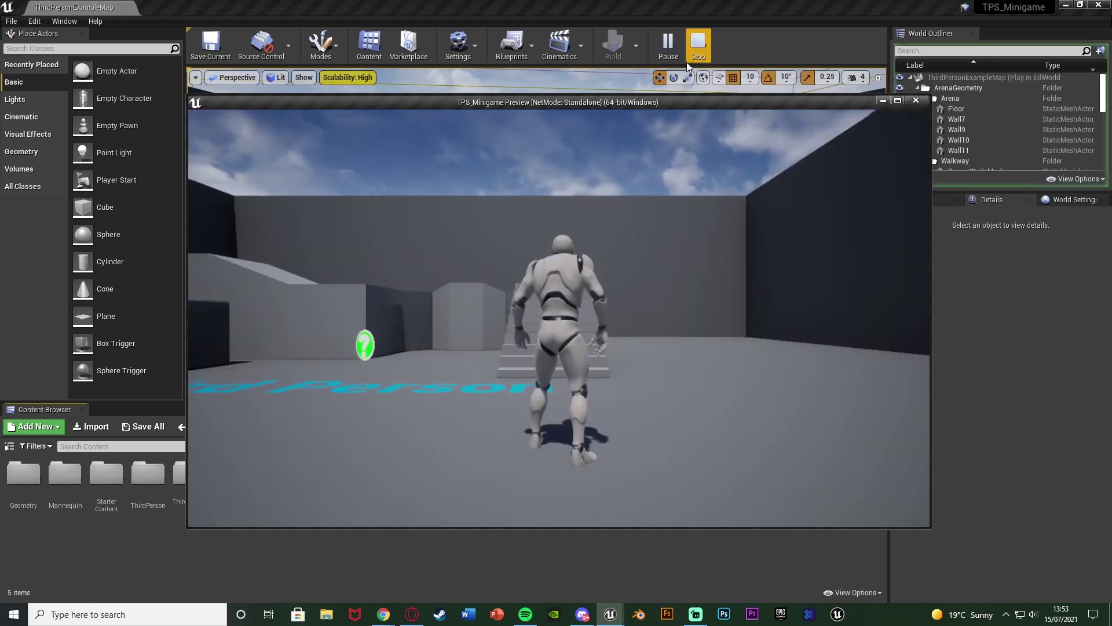
key("w")
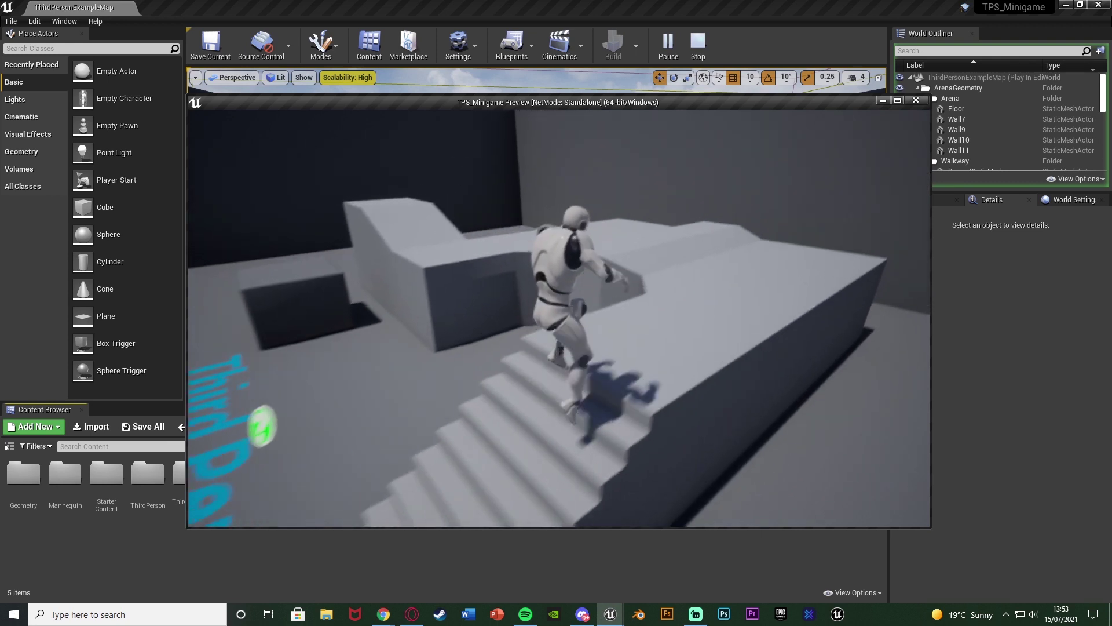
key("w")
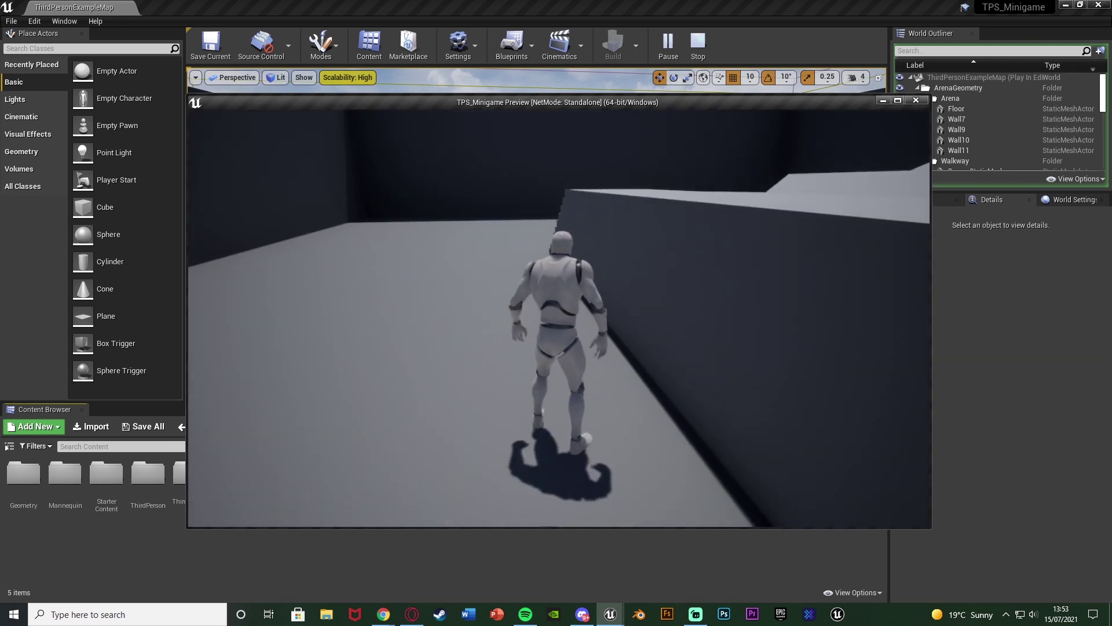
key("Escape")
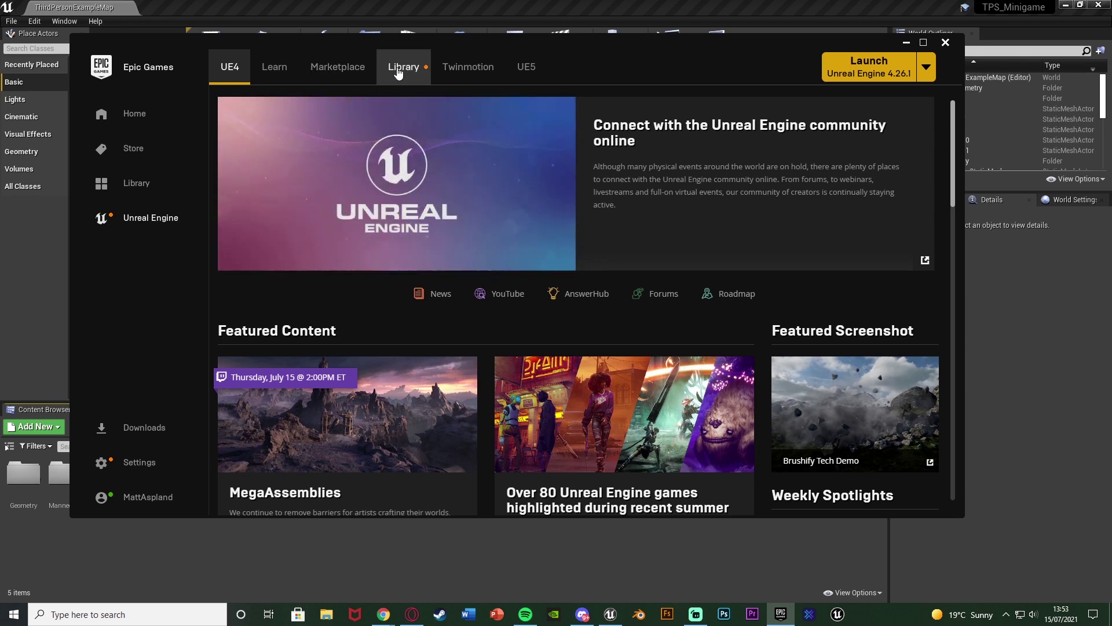
Switch to the Epic Games Launcher and show the Unreal Engine Marketplace in a maximized window
left_click(421, 73)
key("alt+Tab")
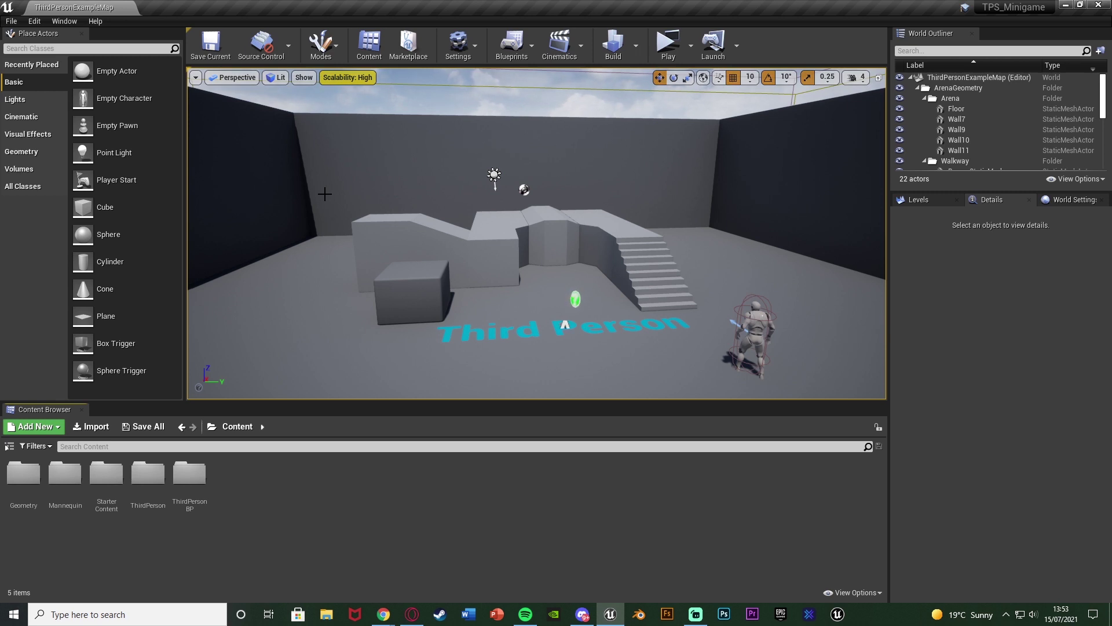
key("alt+Tab")
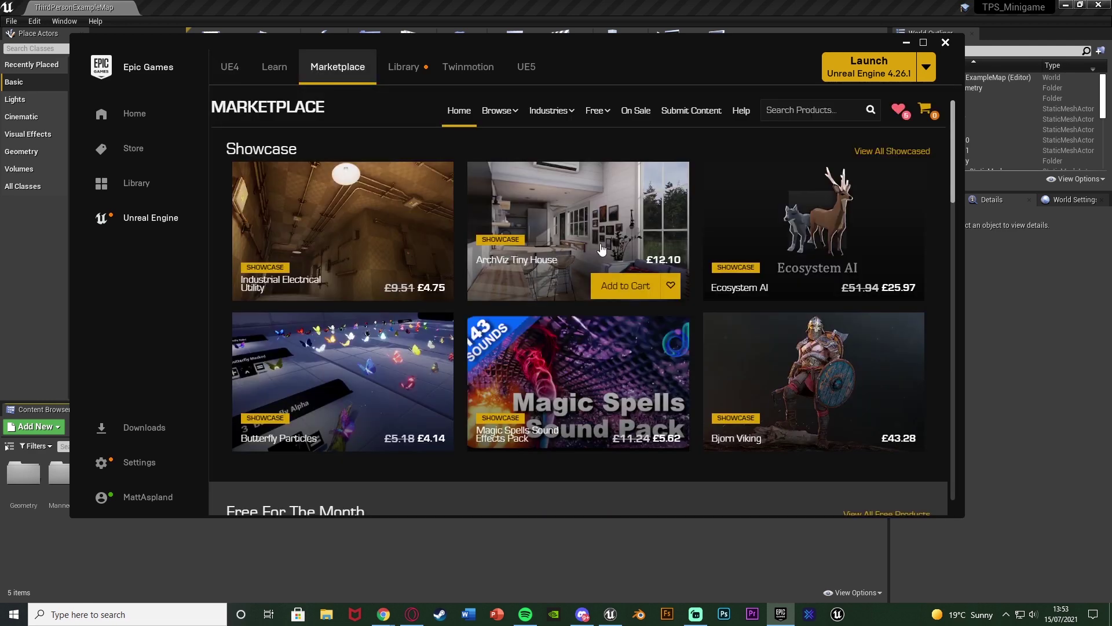
left_click(923, 42)
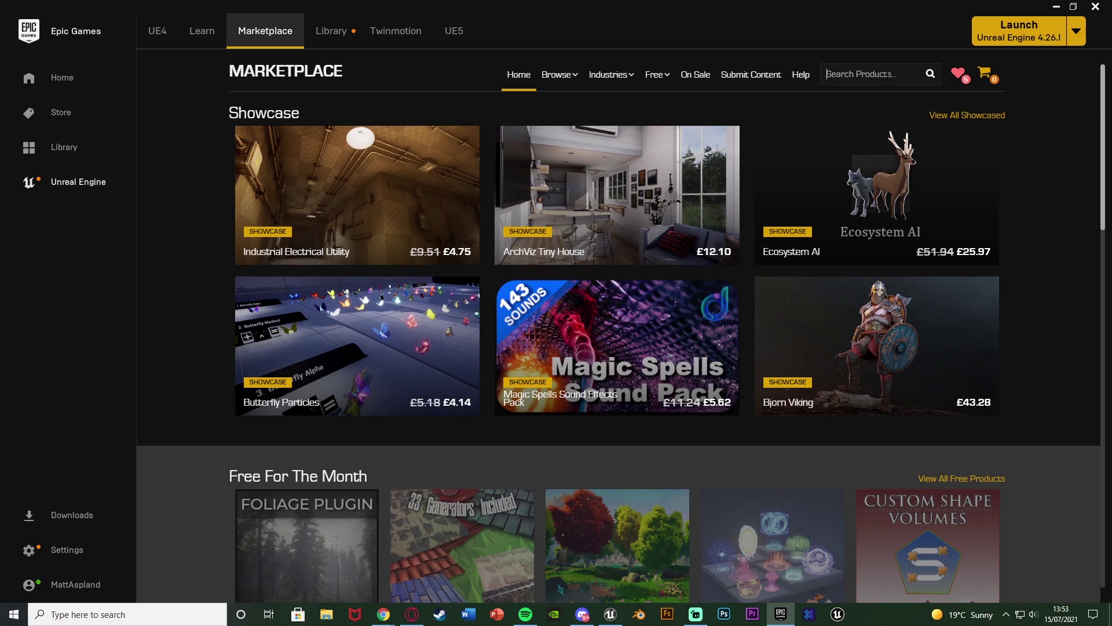
Search the Marketplace for "animation starter pack" and open the Animation Starter Pack product page
left_click(887, 75)
type("animation st")
type("arter pack")
key("Return")
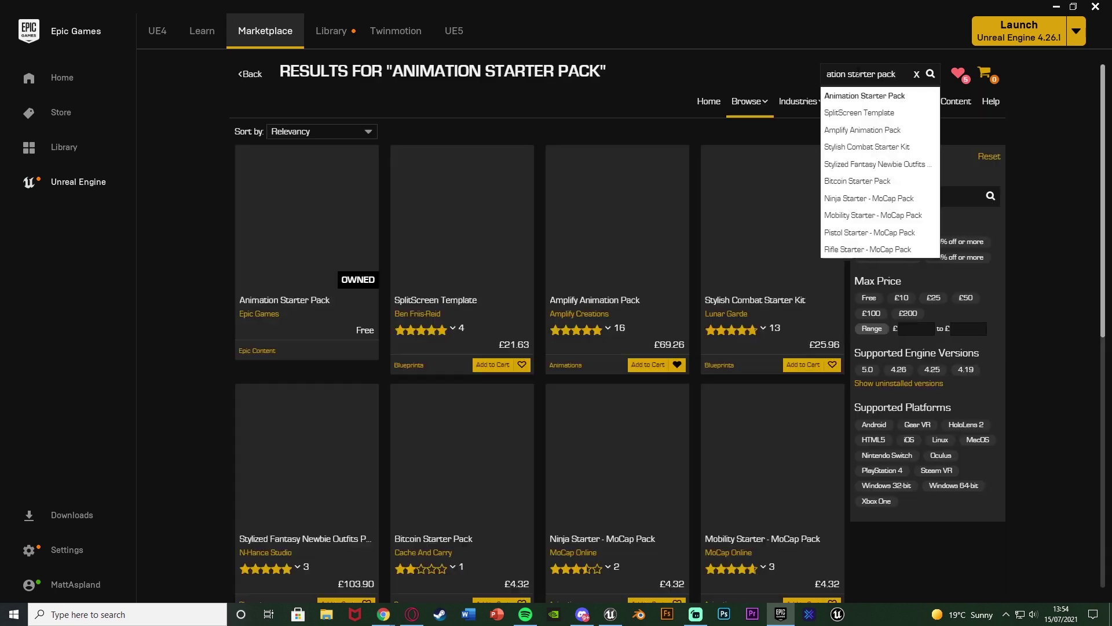
left_click(178, 277)
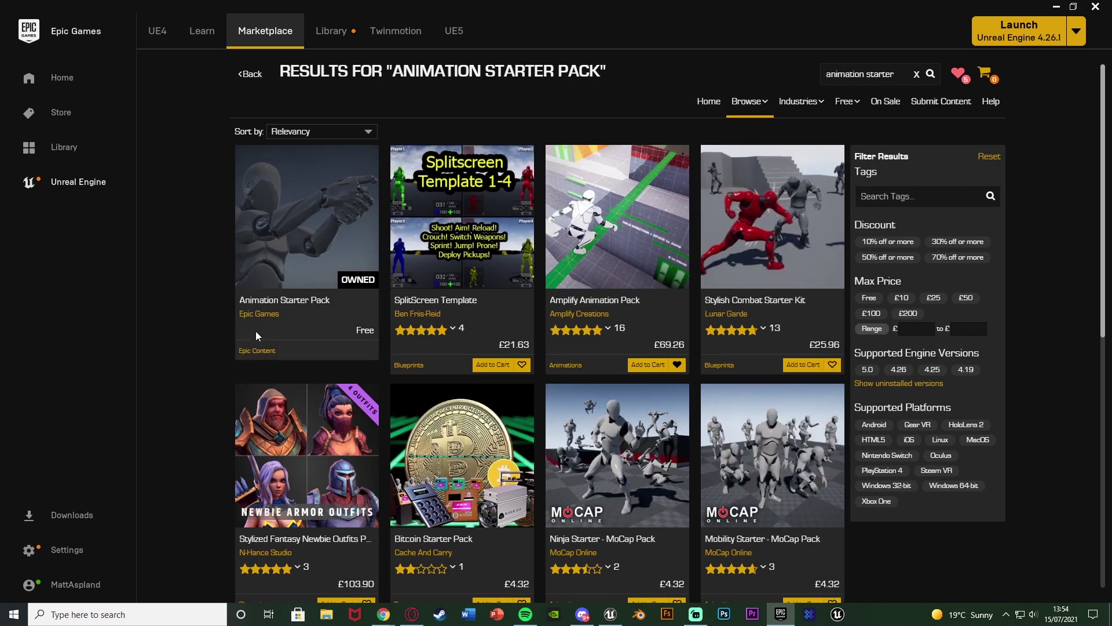
left_click(318, 234)
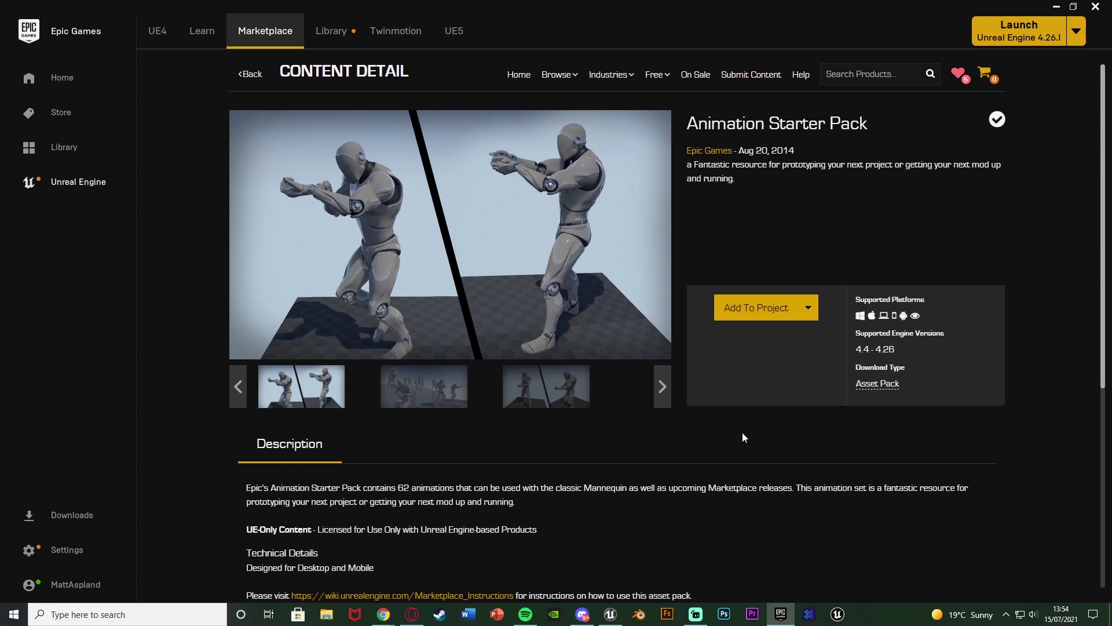
Search the Marketplace for "infinity blade: effects" and open the Infinity Blade: Effects product page
left_click(250, 74)
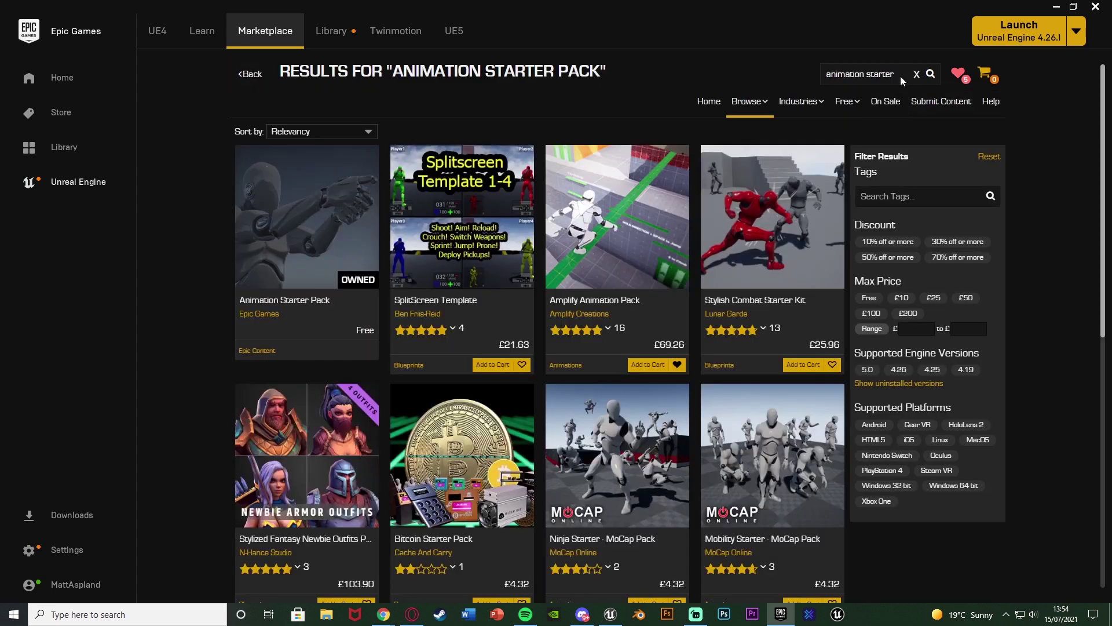
left_click(916, 74)
type("infinity")
type(" blade")
type(":")
type("effects")
key("Return")
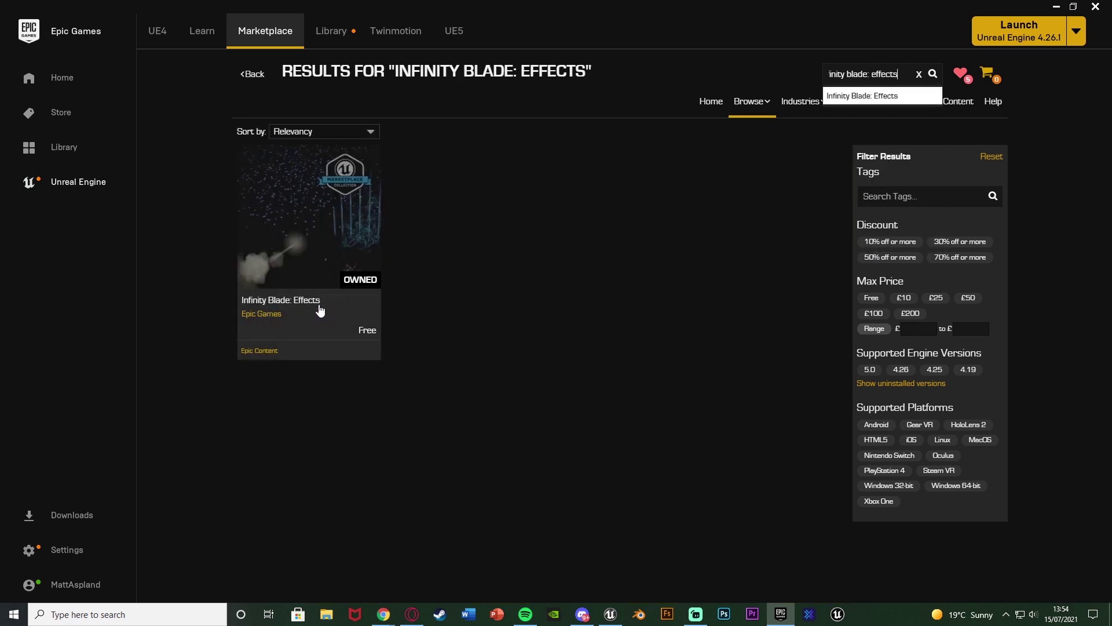
left_click(320, 311)
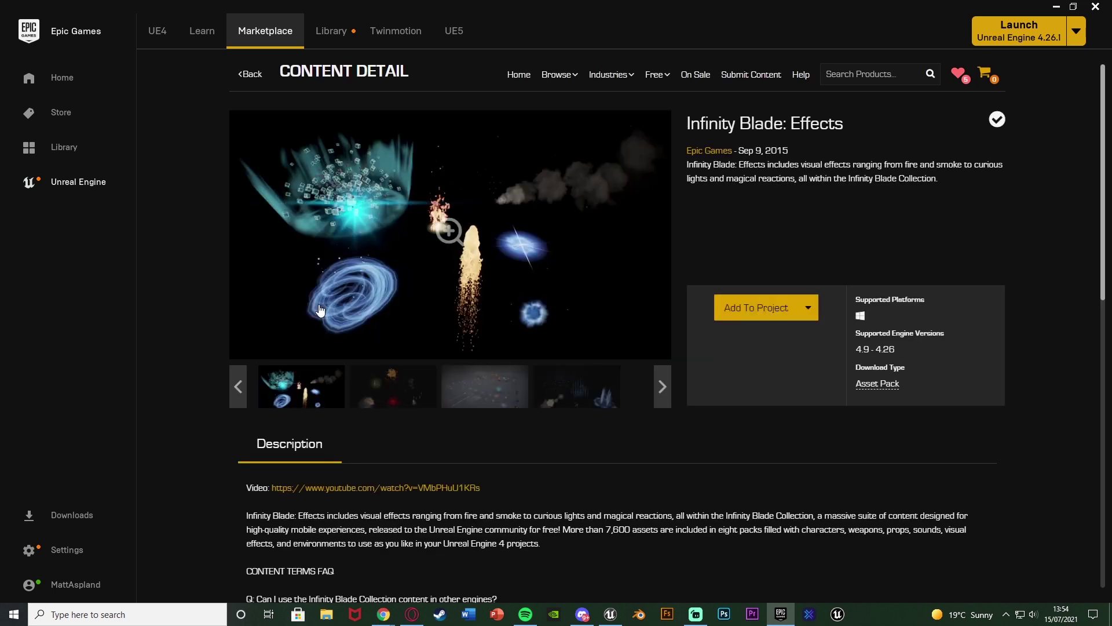
Look through the preview images of the Infinity Blade: Effects pack
left_click(397, 387)
left_click(520, 387)
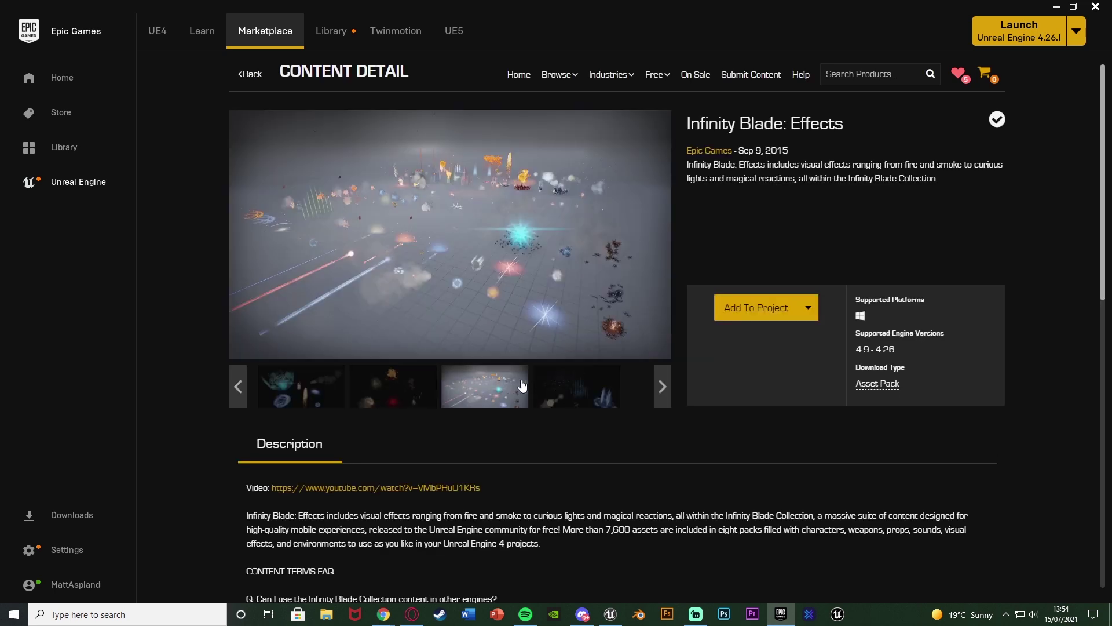
left_click(553, 388)
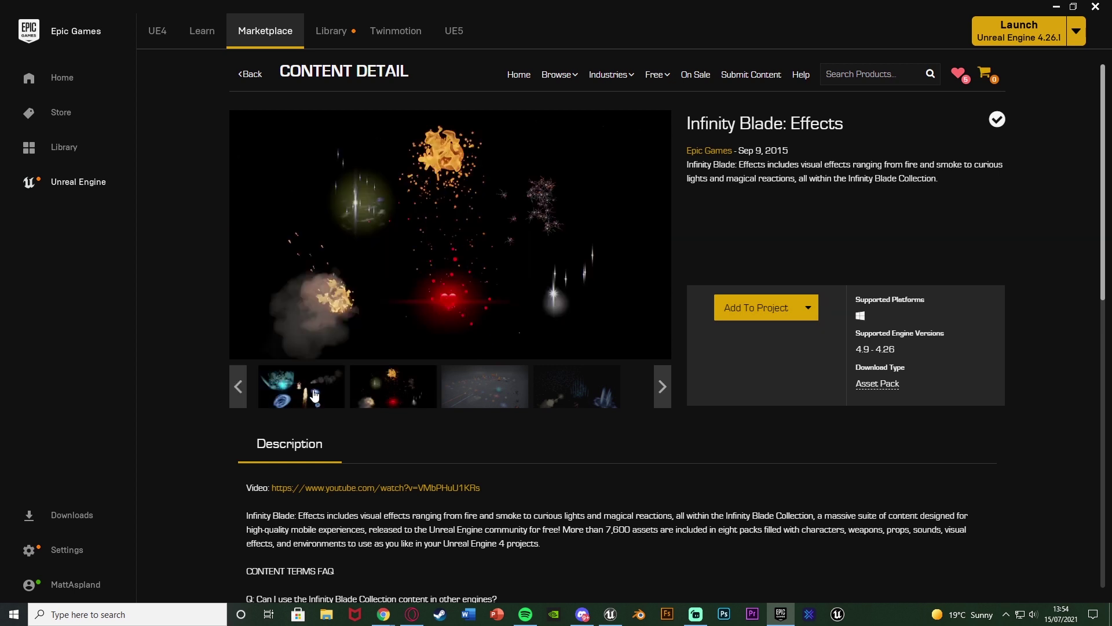
left_click(412, 399)
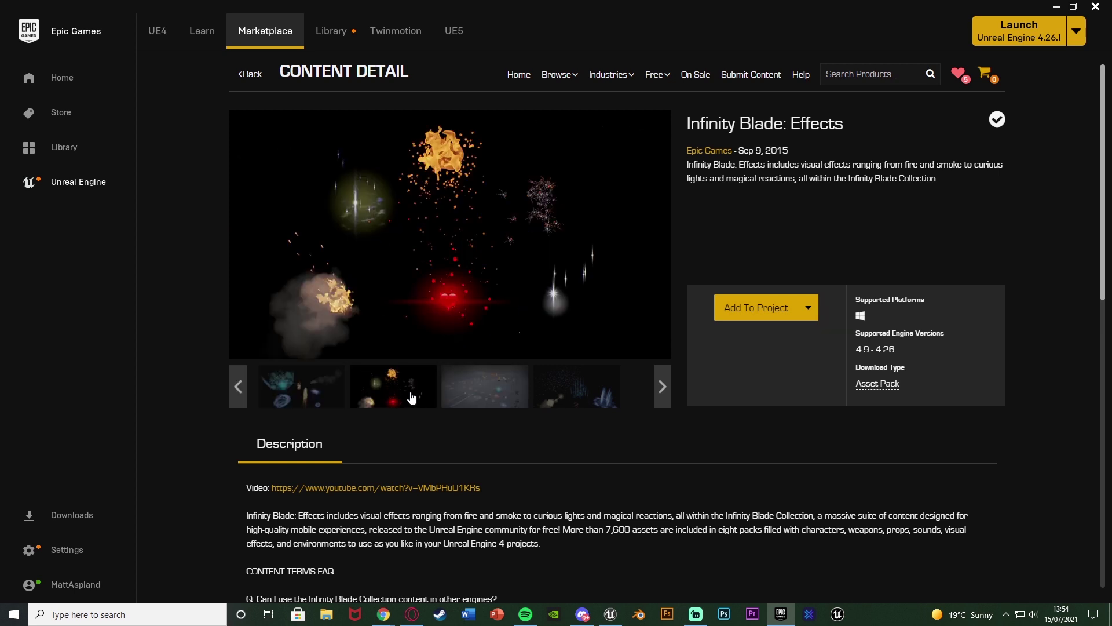
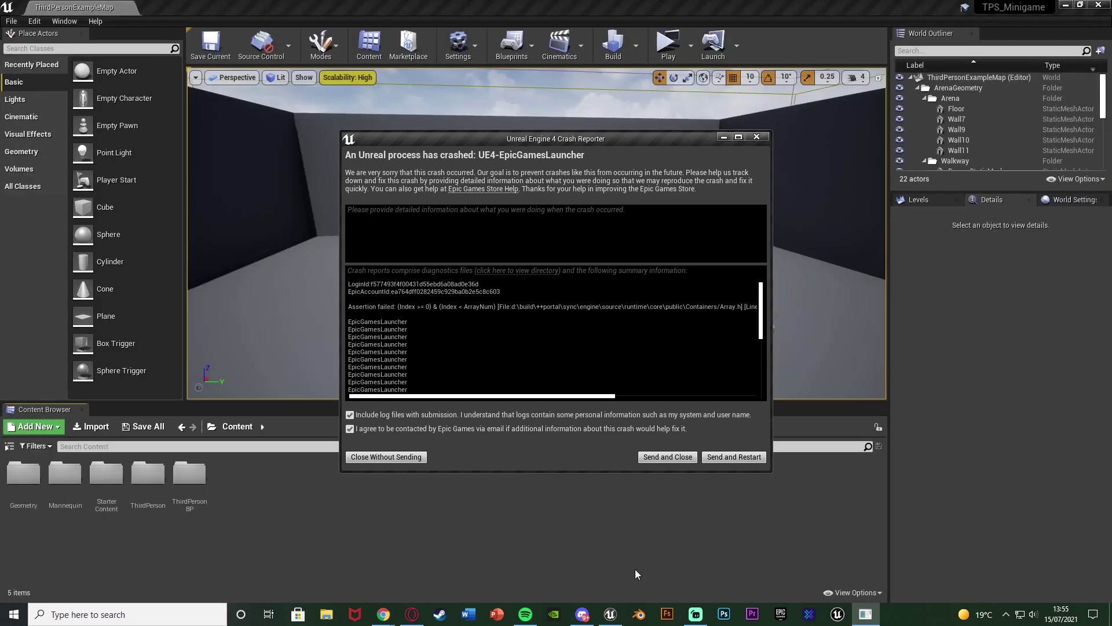
Send the crash report, restart the Epic Games Launcher, and show its Unreal Engine Library
left_click(720, 455)
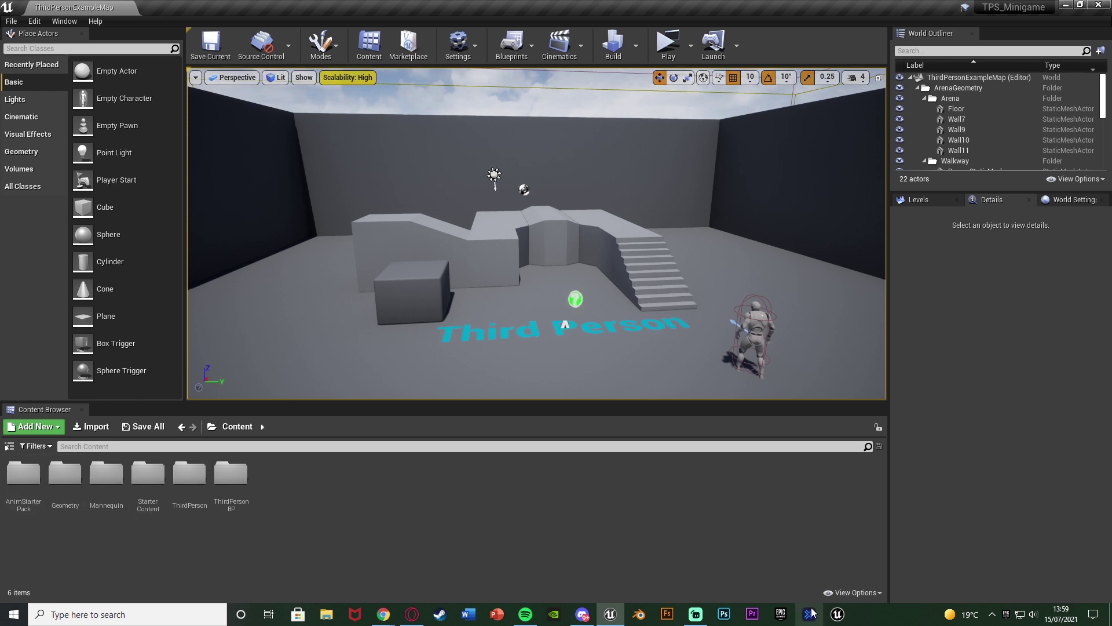
left_click(780, 614)
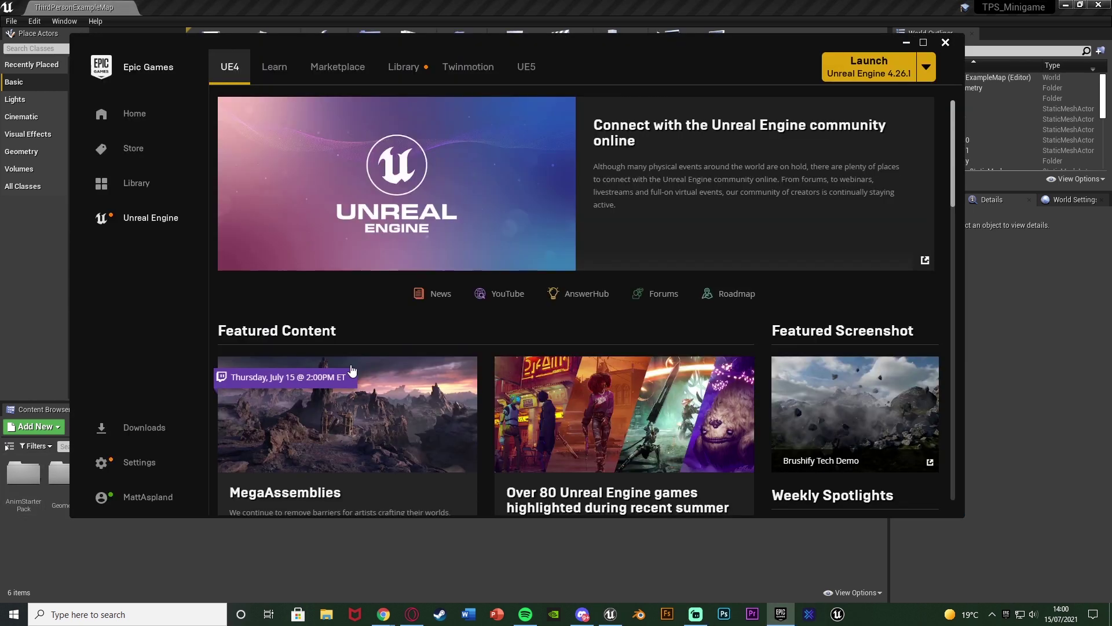
left_click(404, 66)
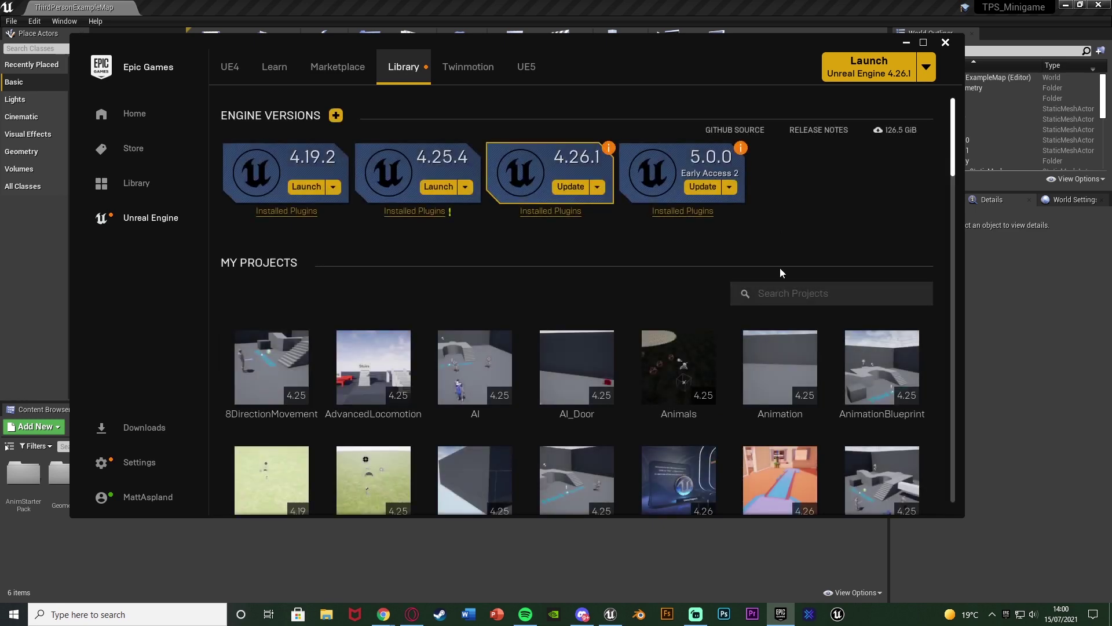
Search the Vault for "anima" to find the Animation Starter Pack
left_click(779, 298)
scroll(776, 348, "down", 10)
scroll(776, 356, "down", 15)
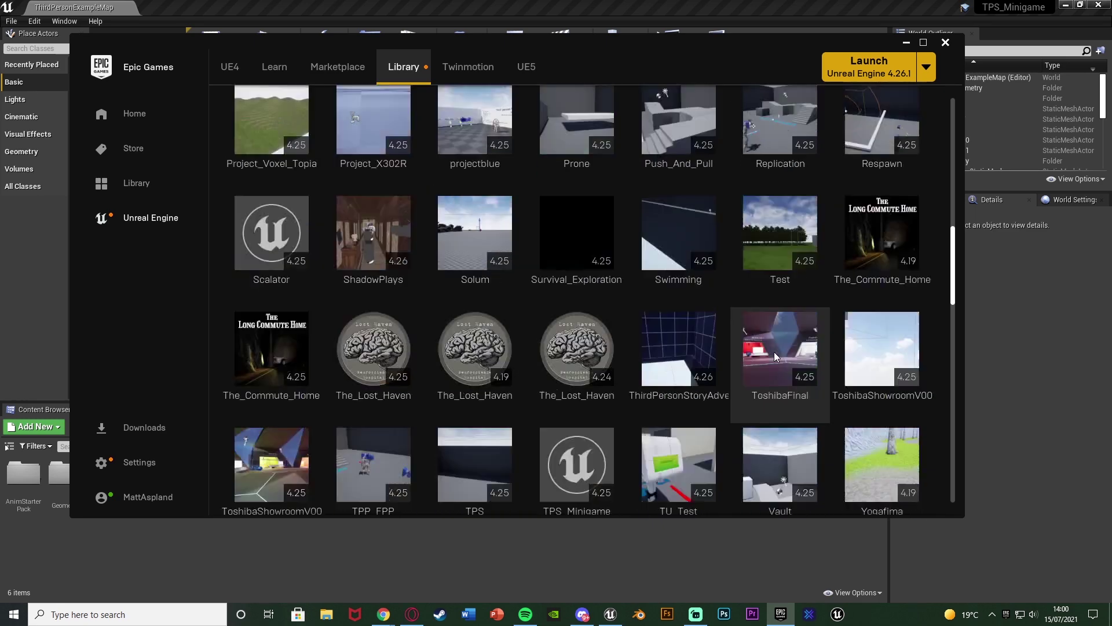
left_click(791, 301)
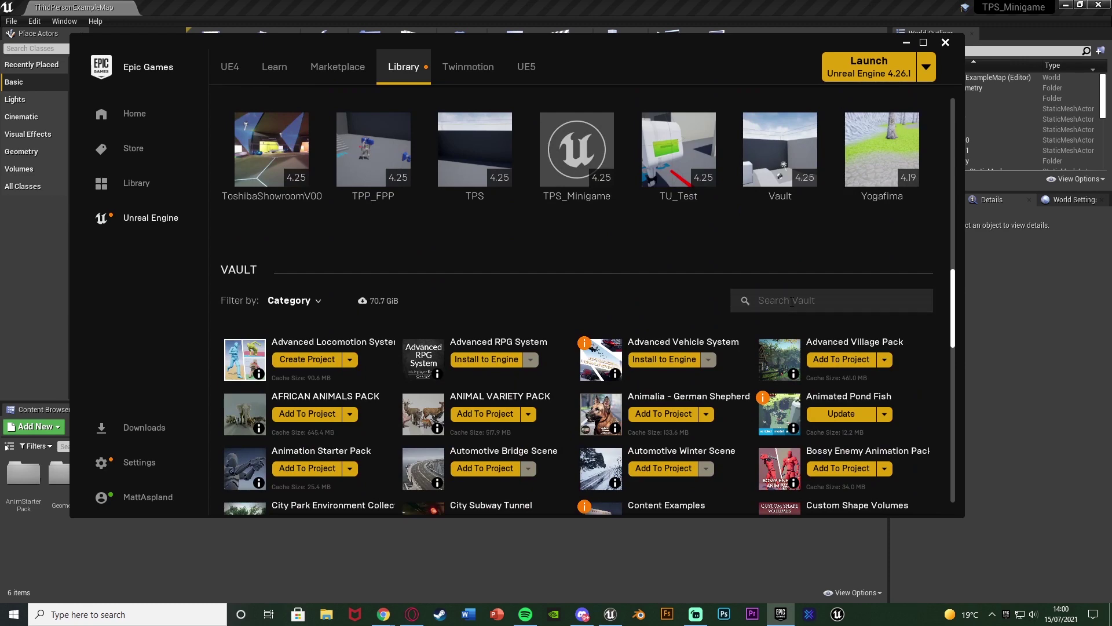
type("anima")
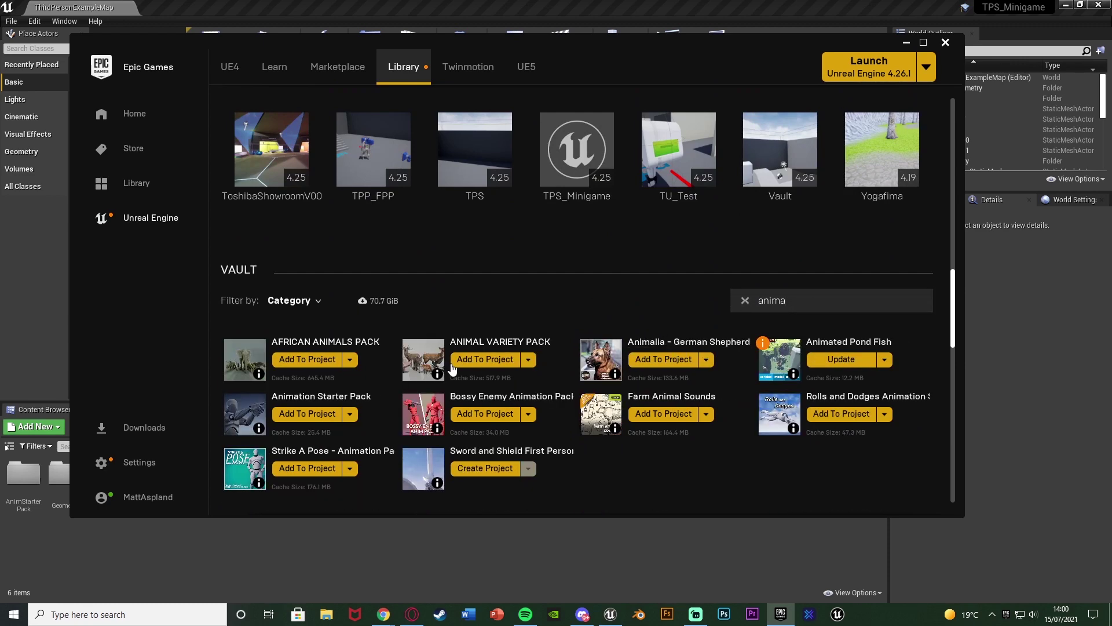
Pick TPS_Minigame as the target project for the Animation Starter Pack, but leave the project selection without adding the pack
left_click(293, 411)
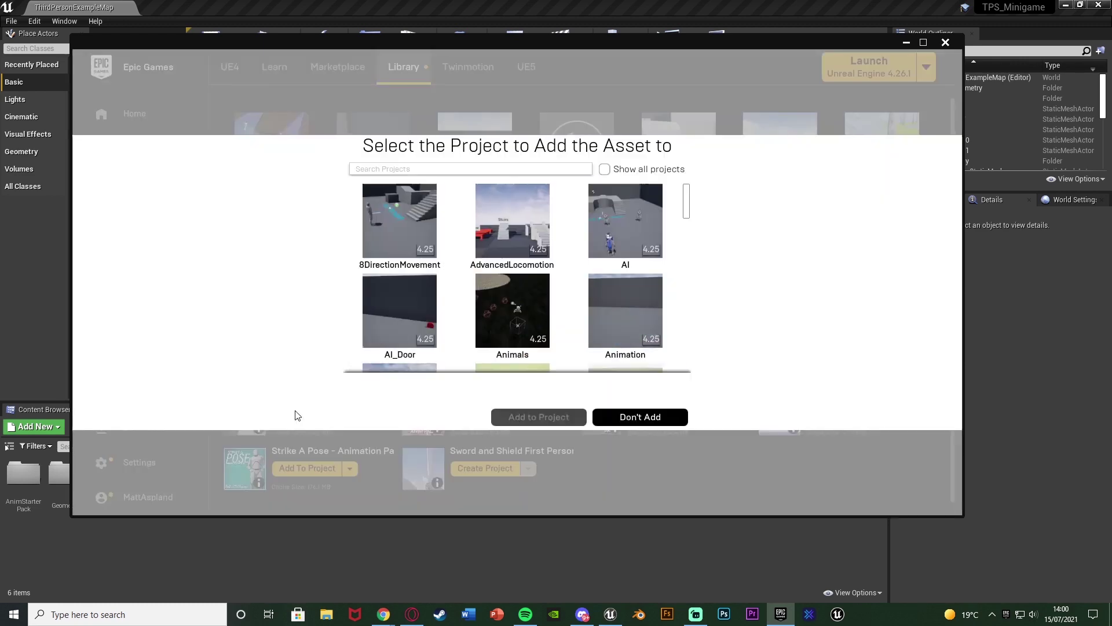
left_click(500, 167)
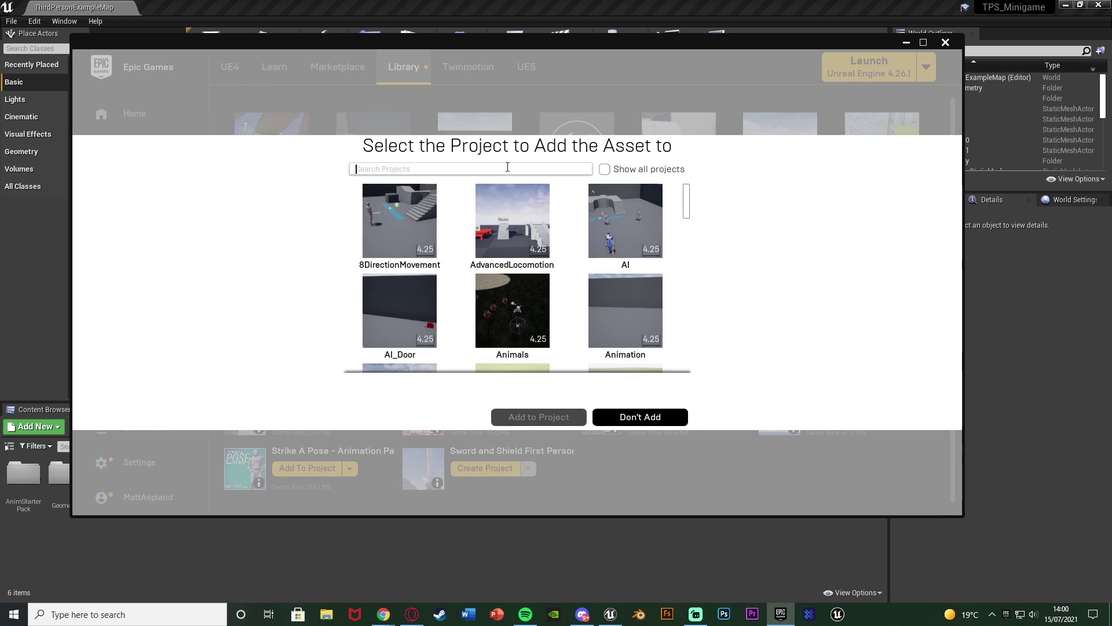
type("tps")
left_click(486, 218)
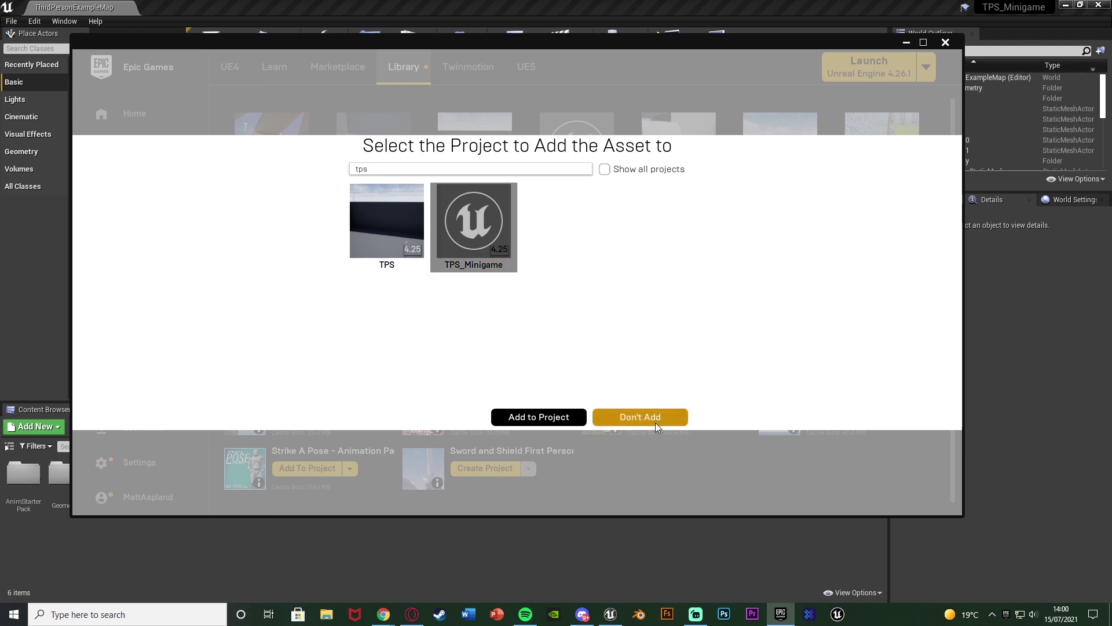
left_click(640, 417)
Search the Vault for "infi" and pick TPS_Minigame as the target for Infinity Blade: Effects, but leave without adding the pack
double_click(797, 299)
type("infi")
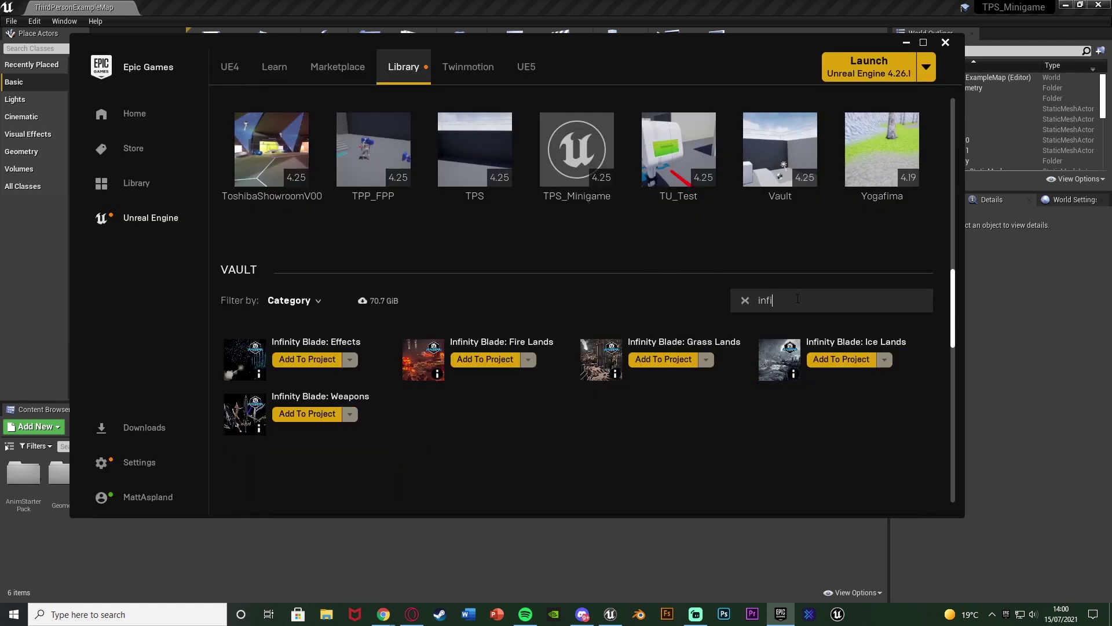
left_click(323, 362)
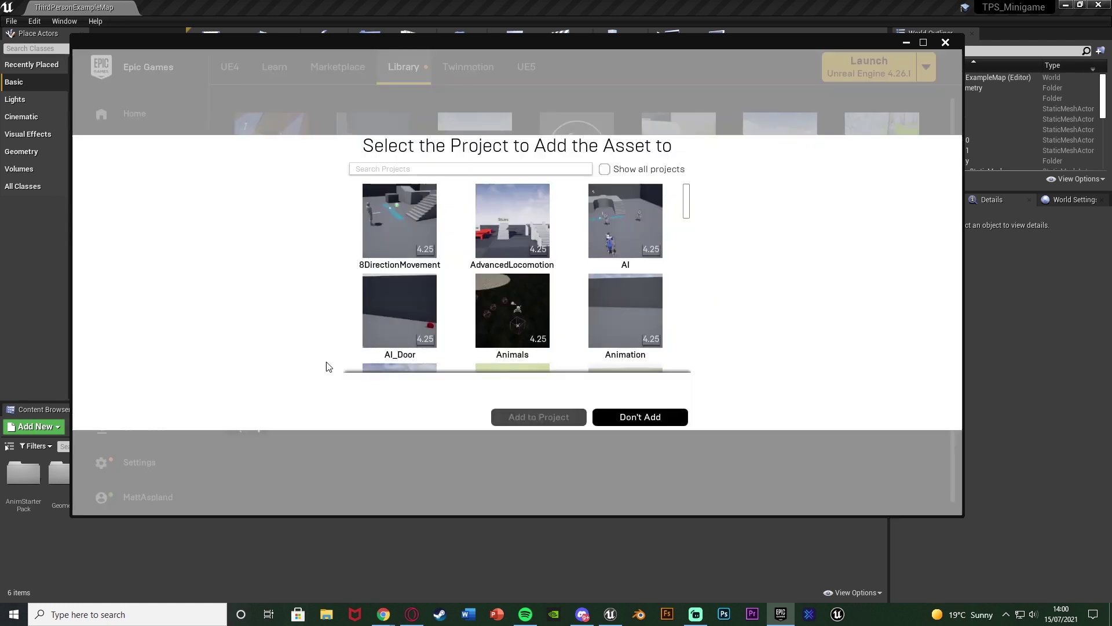
left_click(499, 169)
type("tps")
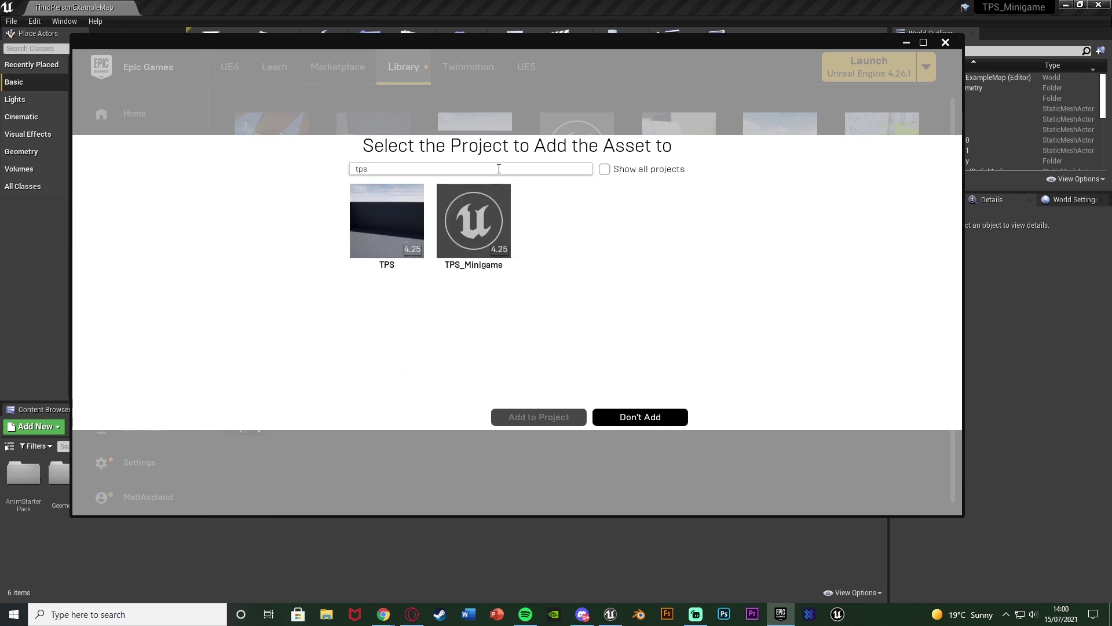
left_click(483, 229)
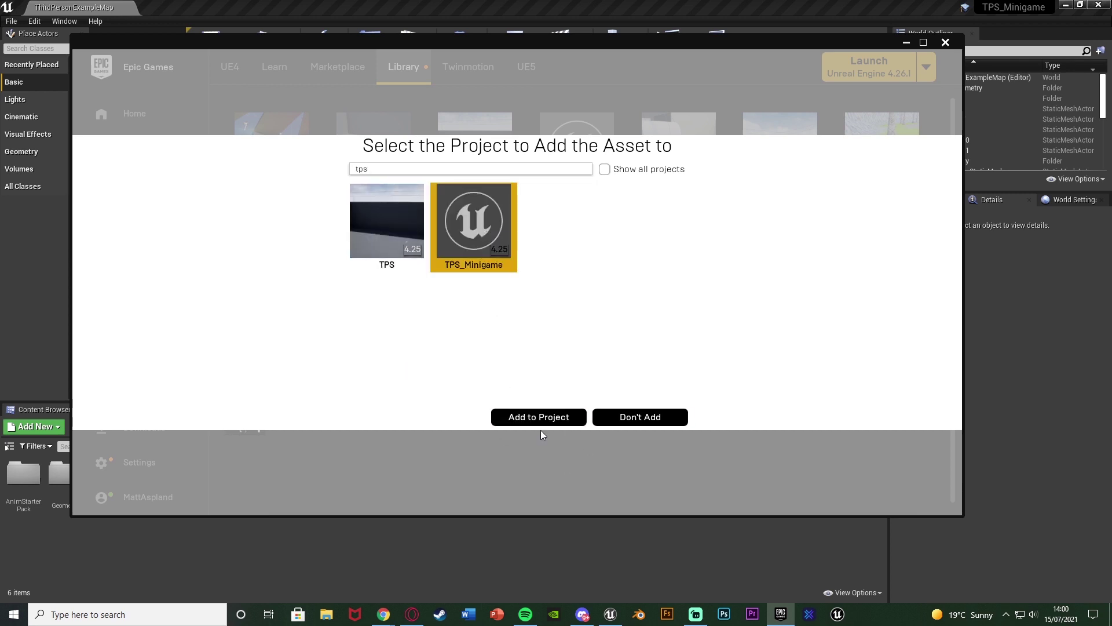
left_click(650, 421)
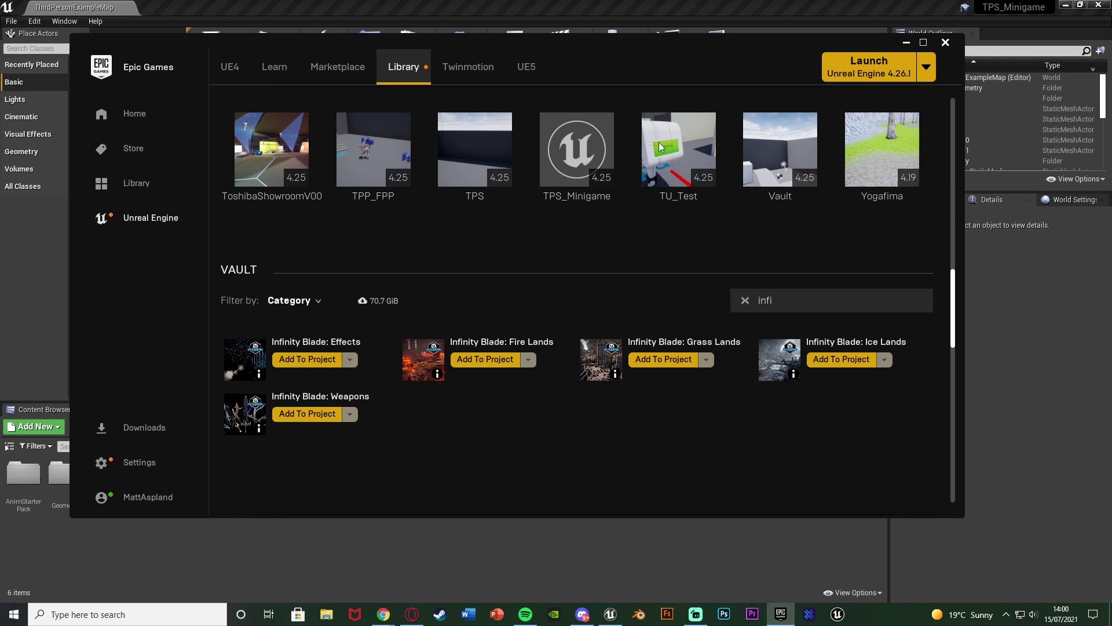
Import the sound files Gun_Shot_1 to Gun_Shot_4 from File Explorer into the TPS_Minigame project's Content folder
left_click_drag(635, 52, 0, 172)
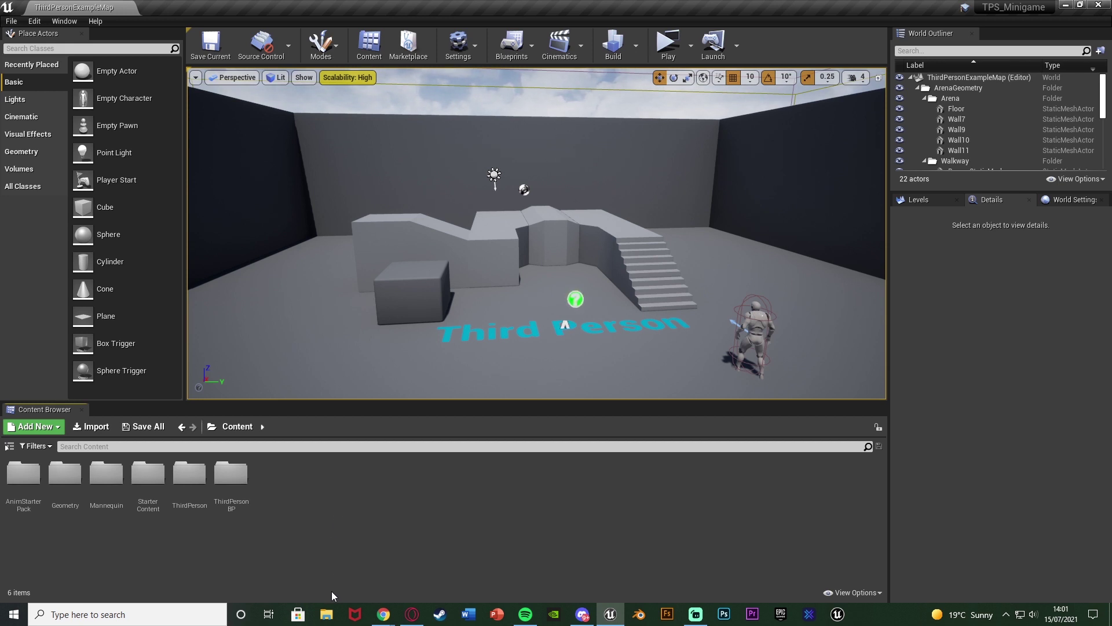
left_click(327, 613)
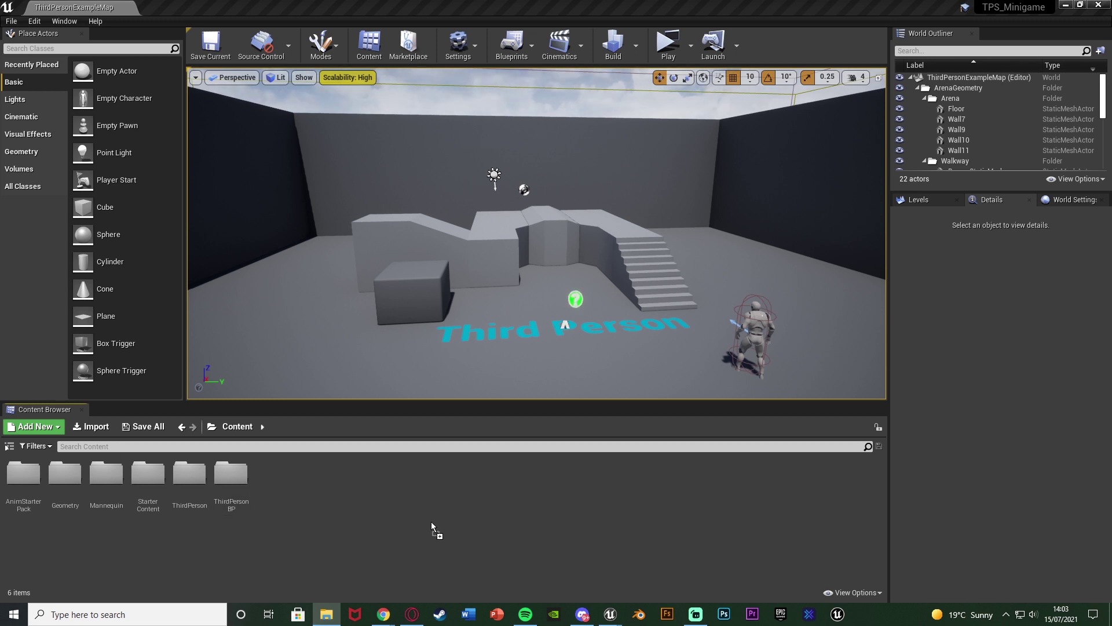
left_click_drag(444, 544, 444, 543)
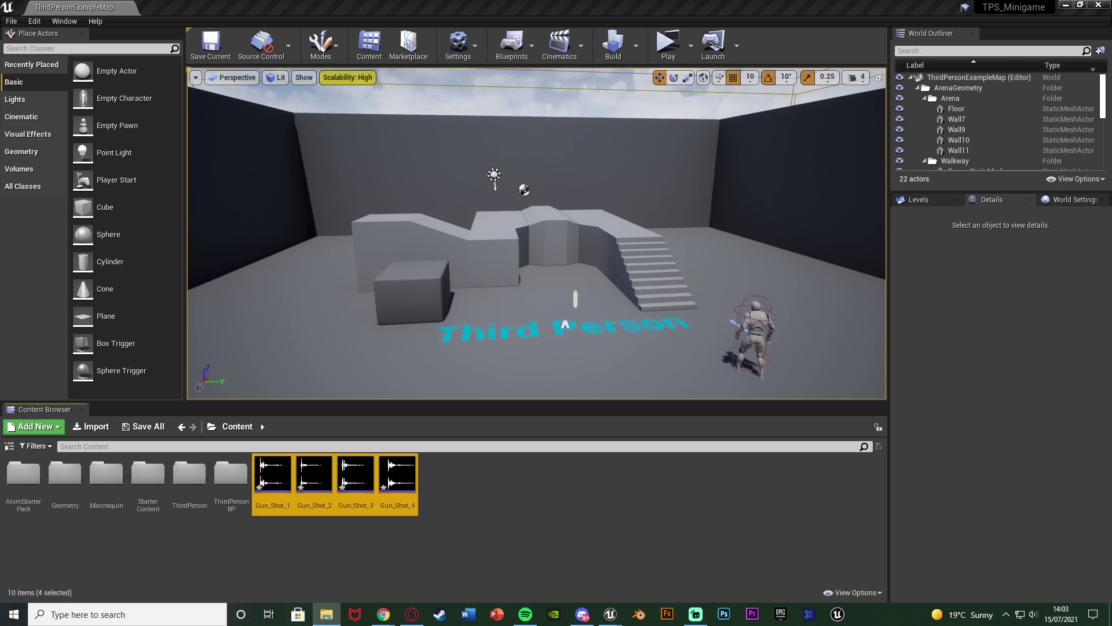
left_click(408, 544)
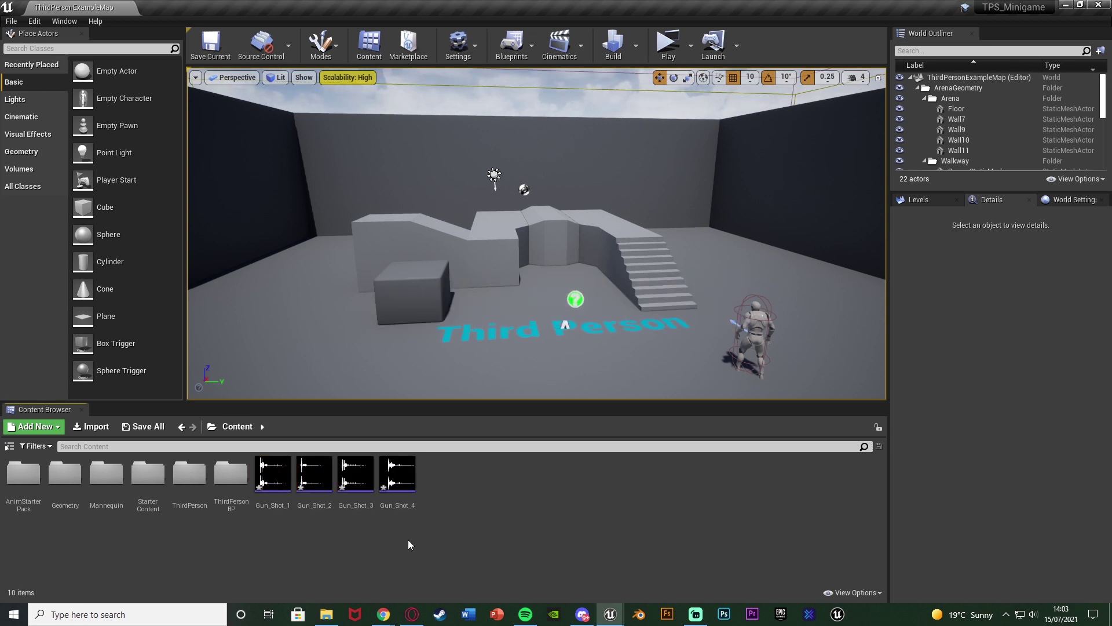
Create a new folder named GameFiles in the Content folder
right_click(317, 540)
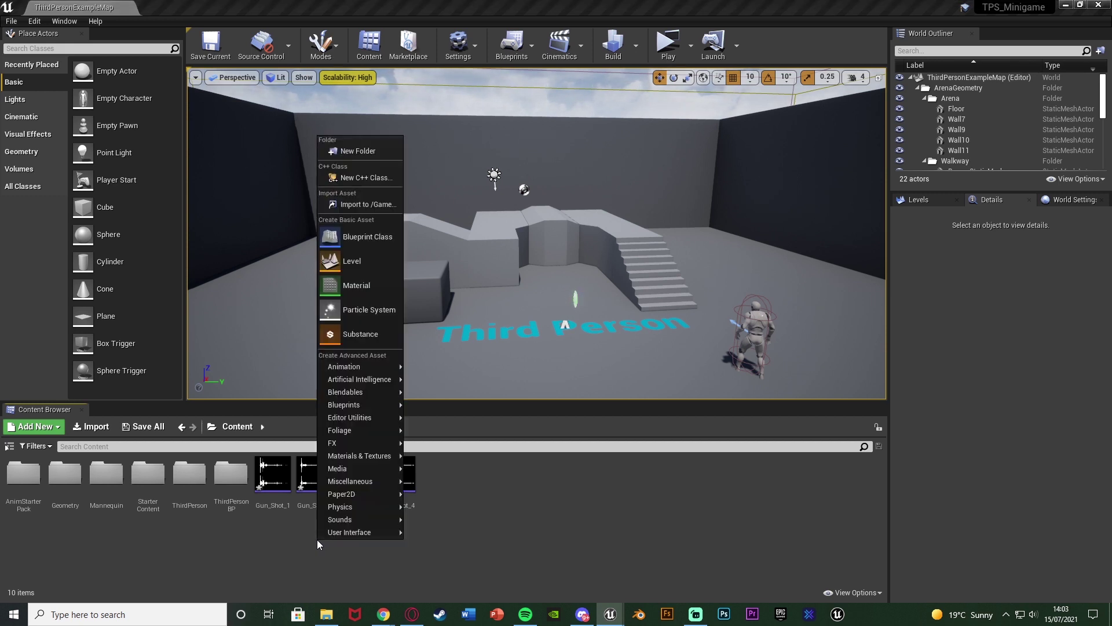
left_click(348, 150)
type("Game")
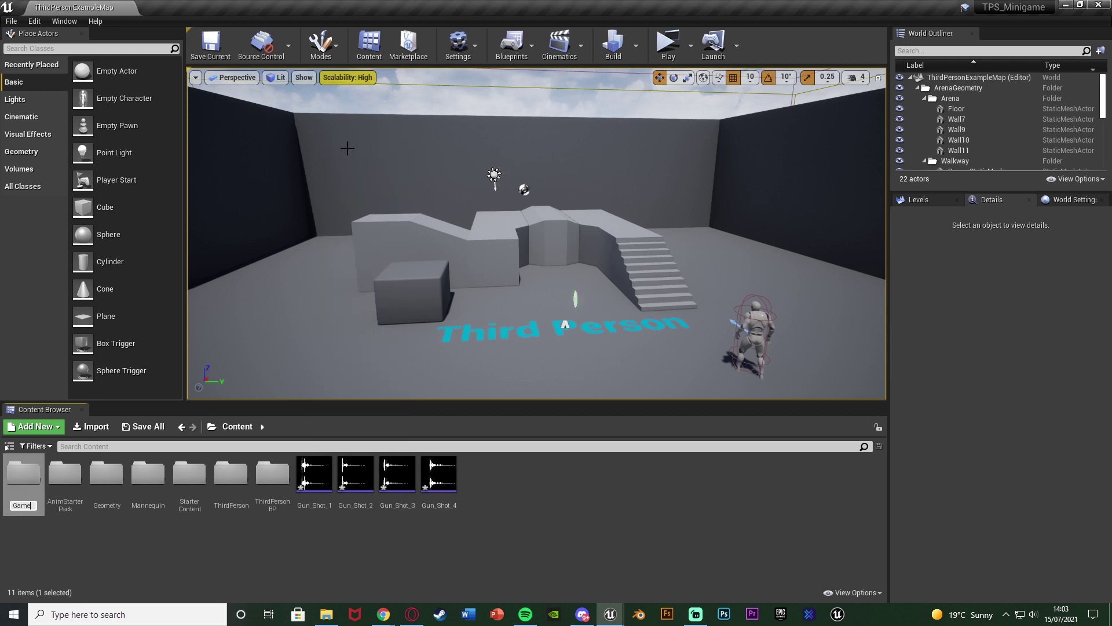
type("Files")
key("Return")
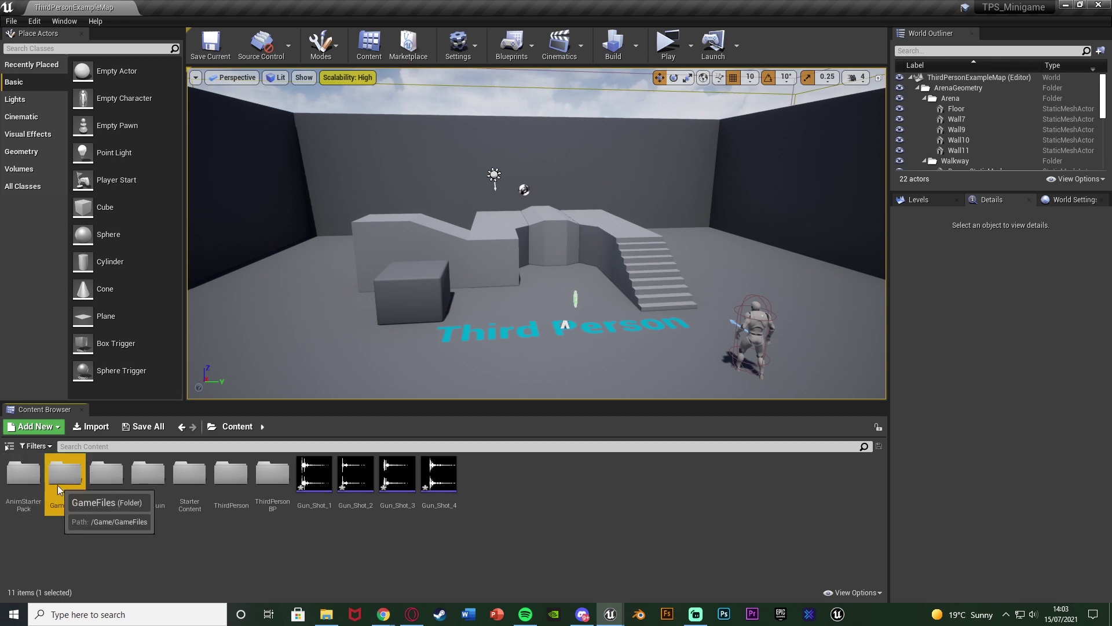
Set the GameFiles folder's color to bright yellow, hex sRGB FFF600FF
right_click(58, 484)
left_click(109, 291)
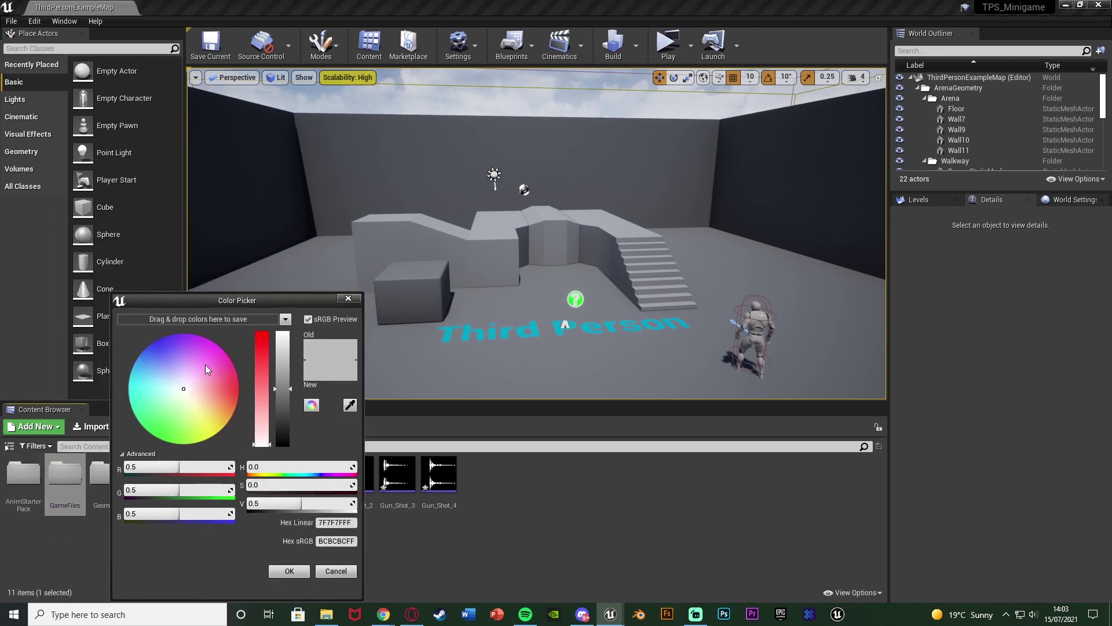
left_click_drag(209, 413, 223, 443)
left_click_drag(284, 369, 284, 328)
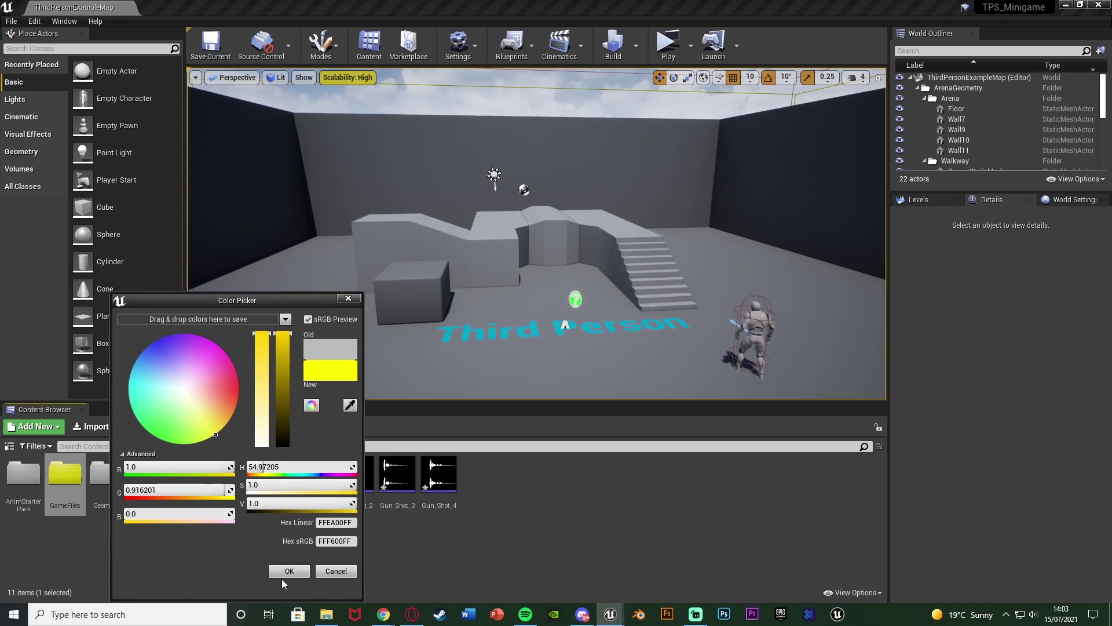
left_click(283, 574)
Move the sounds Gun_Shot_1 to Gun_Shot_4 into the GameFiles folder and open that folder
left_click(310, 505, "shift")
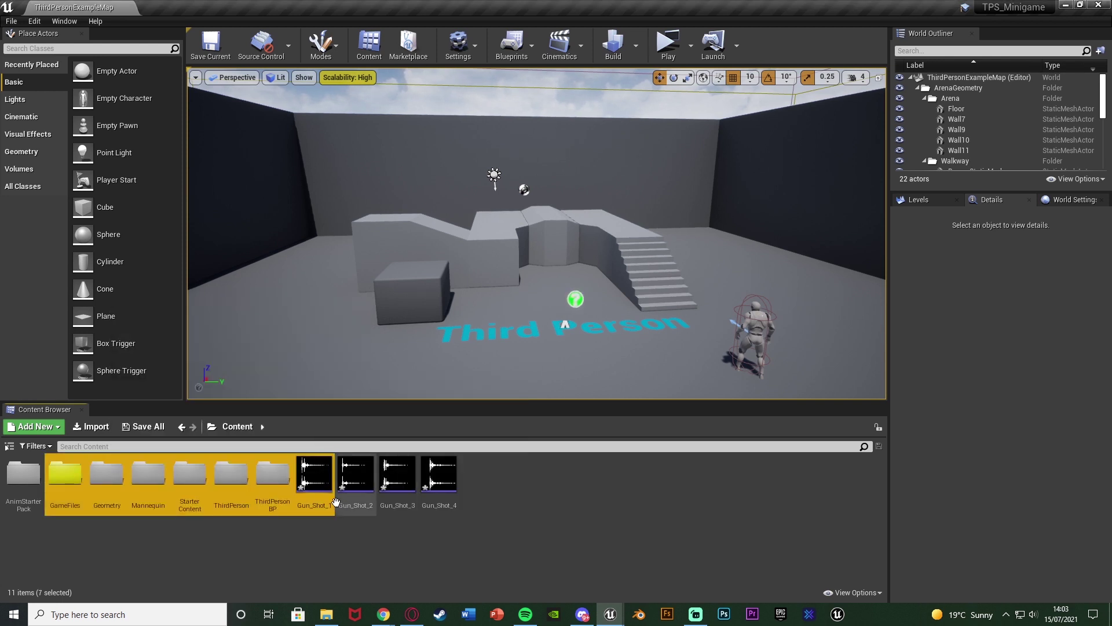
left_click(310, 504)
left_click(440, 483, "shift")
left_click_drag(439, 484, 84, 496)
left_click(85, 498)
double_click(71, 492)
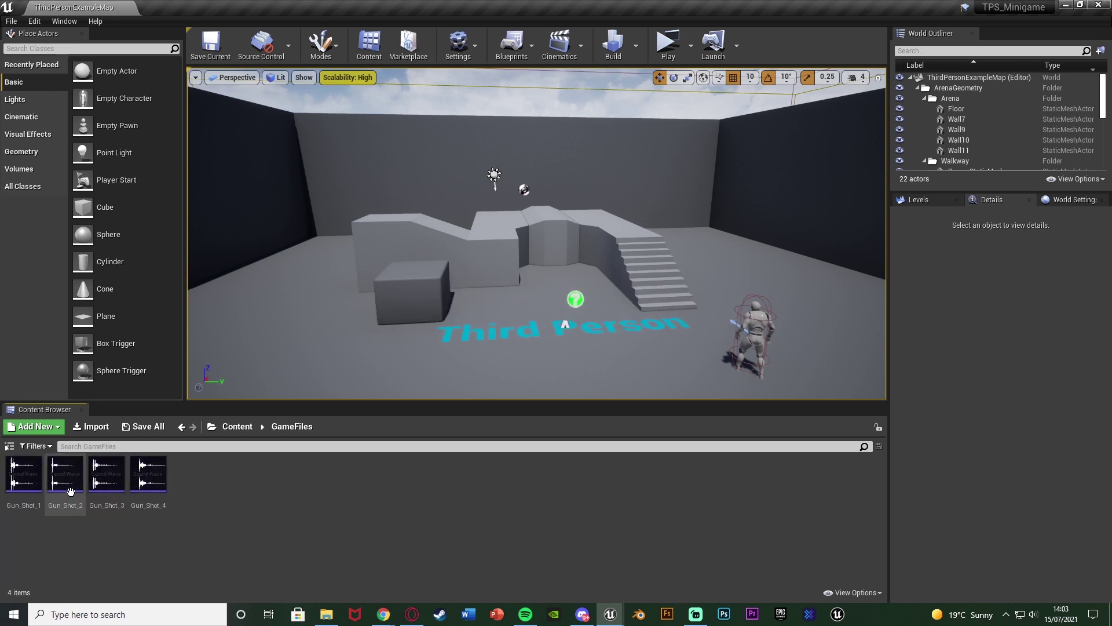
Create a subfolder named SFX inside GameFiles
right_click(190, 536)
left_click(224, 142)
type("SFX")
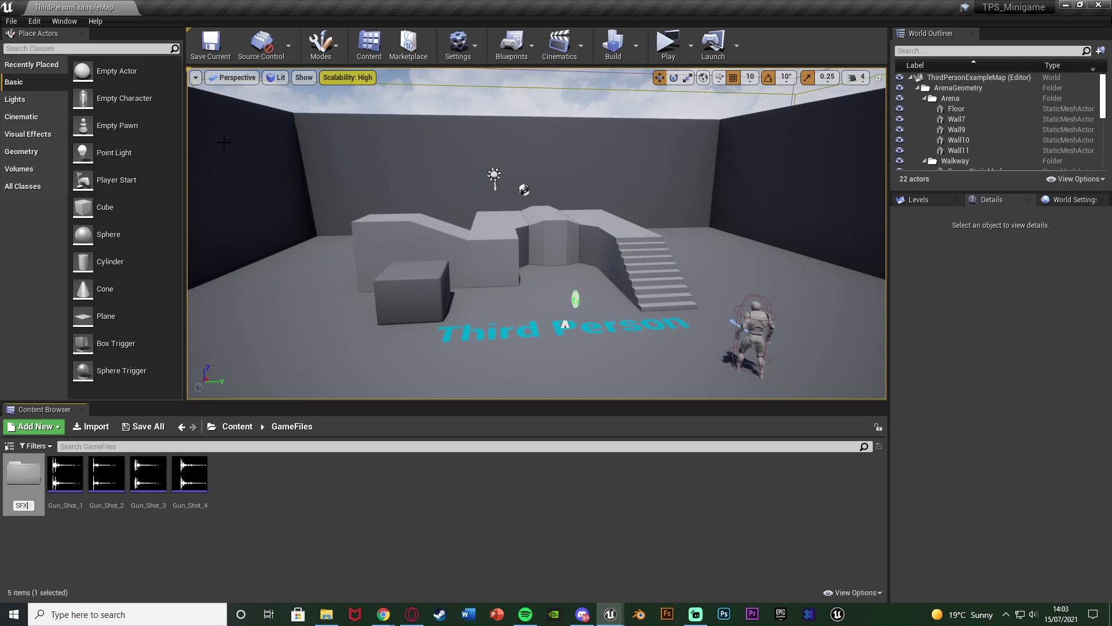
key("Return")
Move all four Gun_Shot sounds from GameFiles into the SFX subfolder
left_click(65, 473)
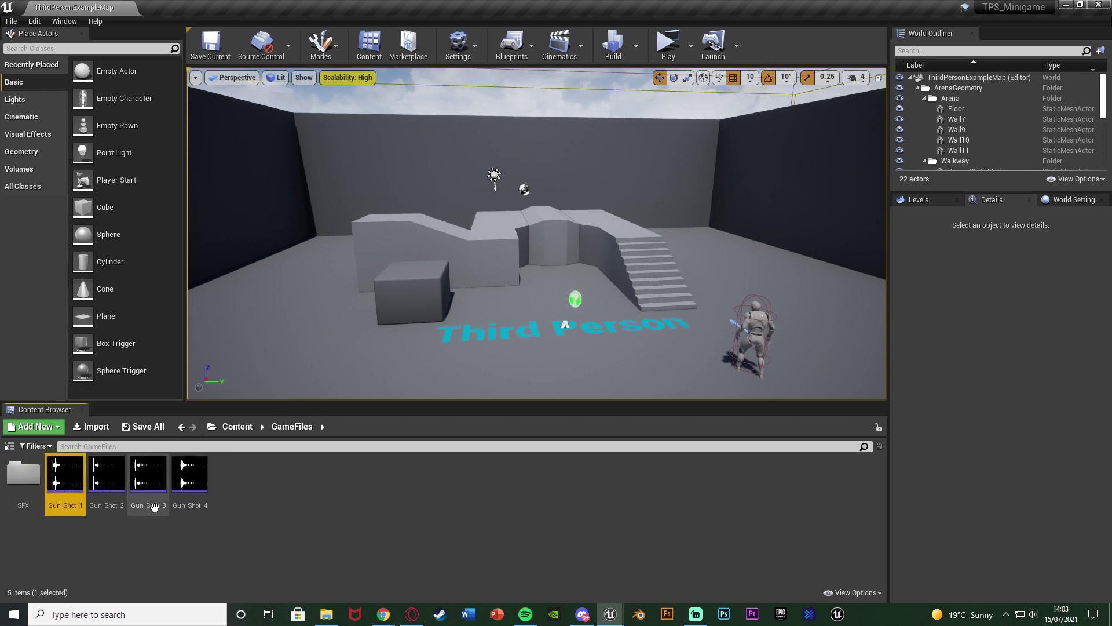
left_click(189, 474, "shift")
left_click_drag(189, 474, 37, 495)
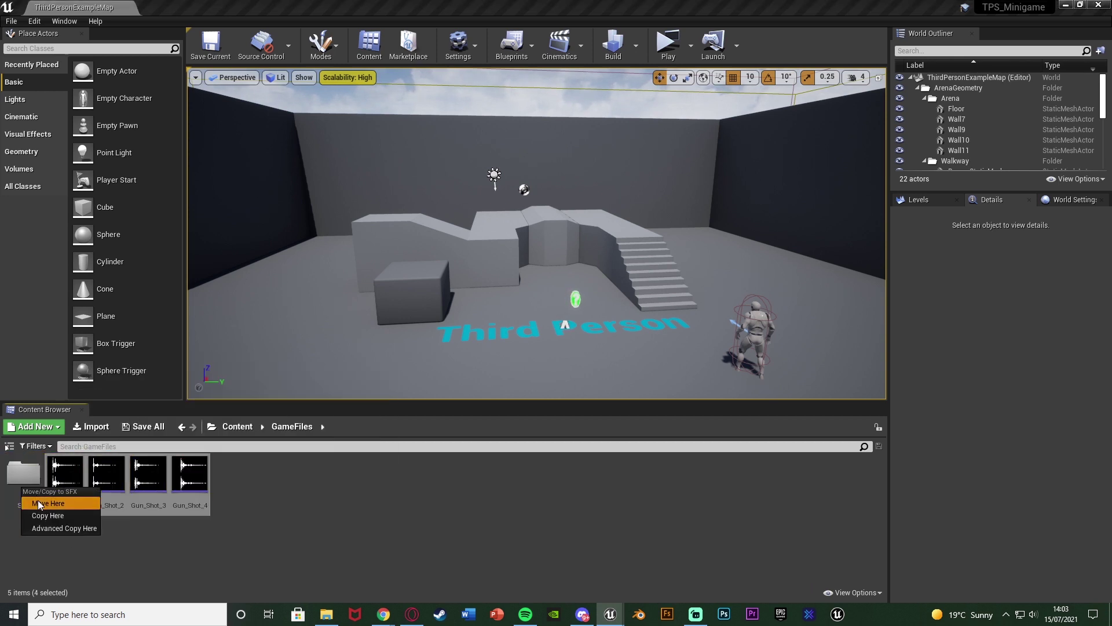
left_click(41, 502)
Open the SFX folder and play the gunshot sounds to preview them
double_click(31, 493)
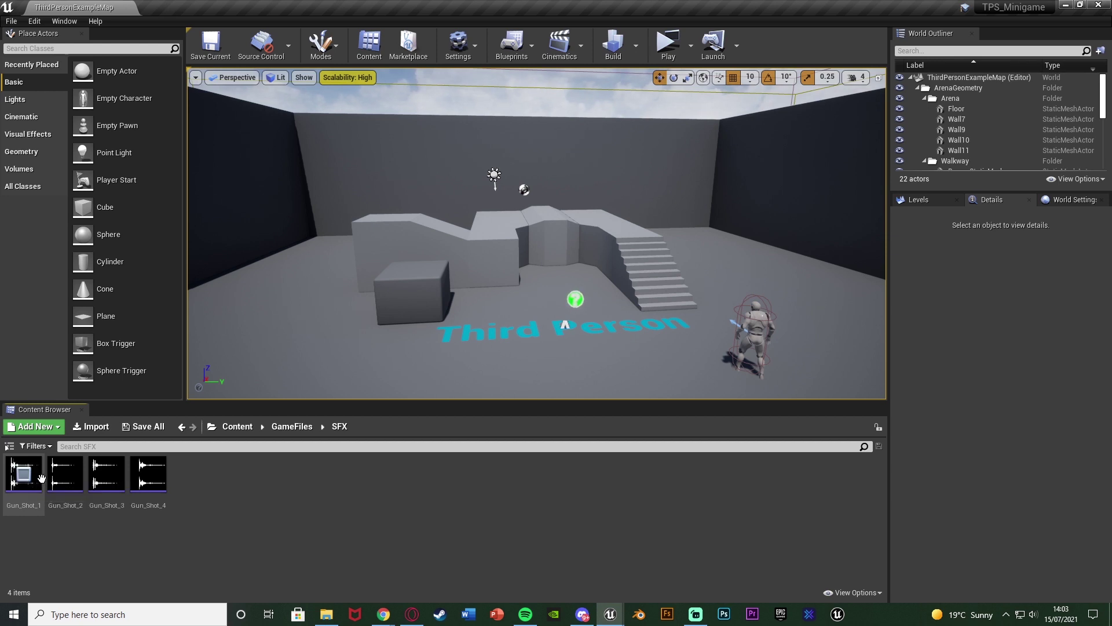
left_click(106, 474)
left_click(148, 474)
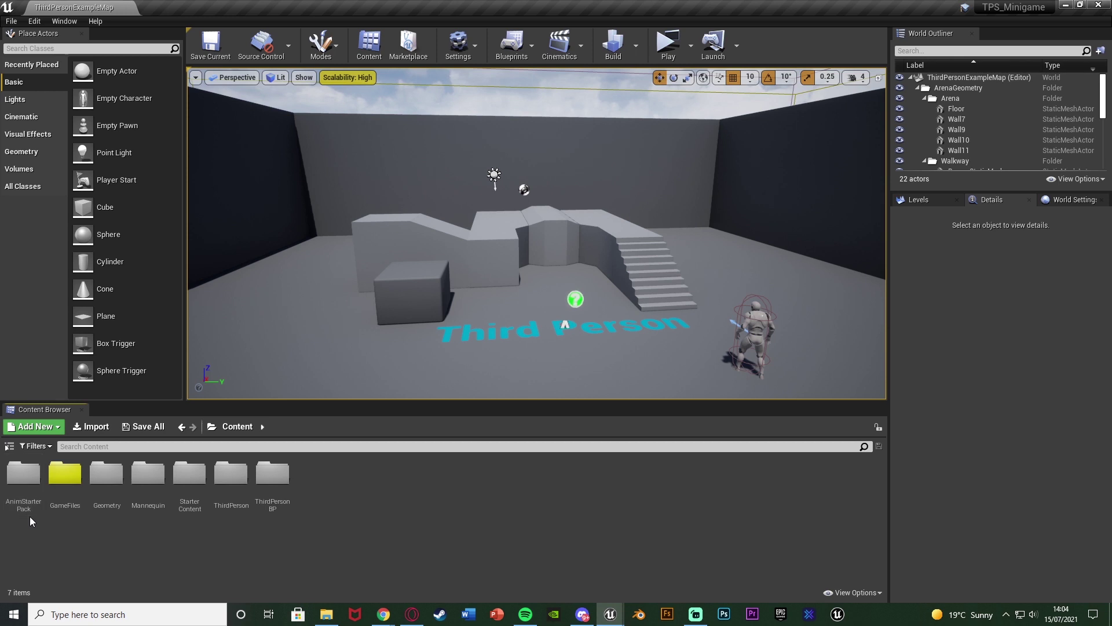
double_click(272, 477)
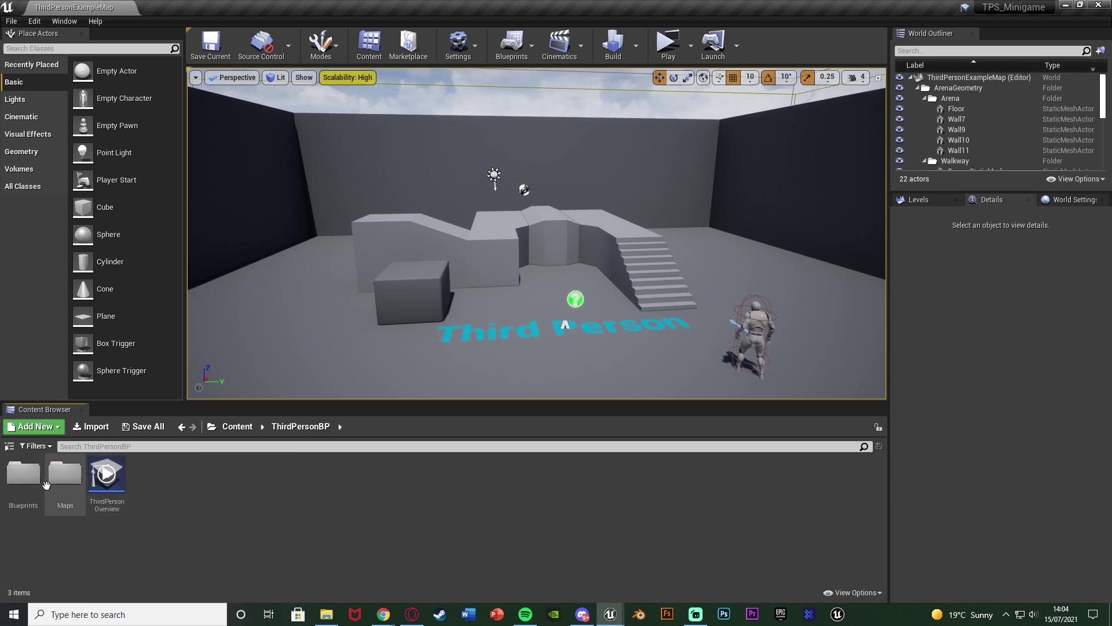
double_click(26, 476)
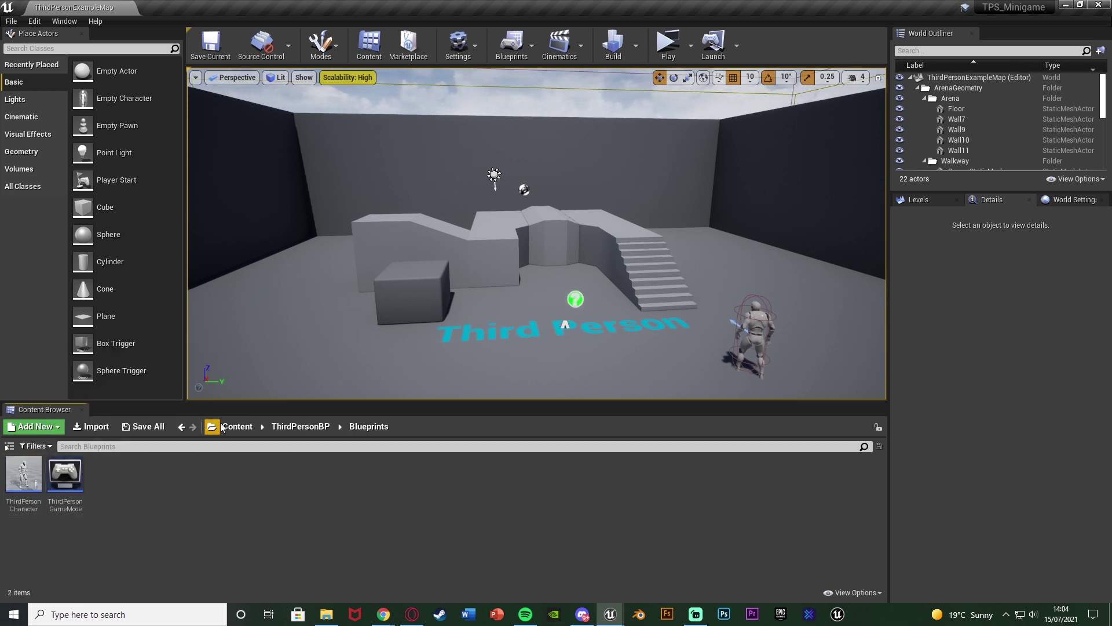
left_click(225, 426)
Move the Ue4ASP_Character blueprint from the AnimStarterPack folder into the GameFiles folder
double_click(23, 477)
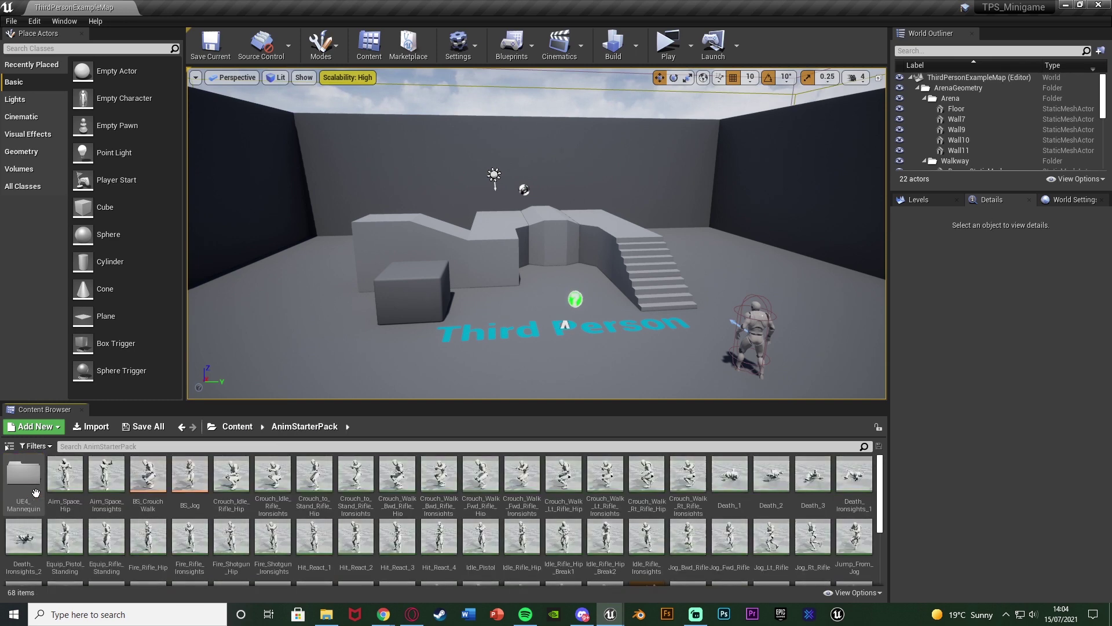
scroll(398, 488, "down", 3)
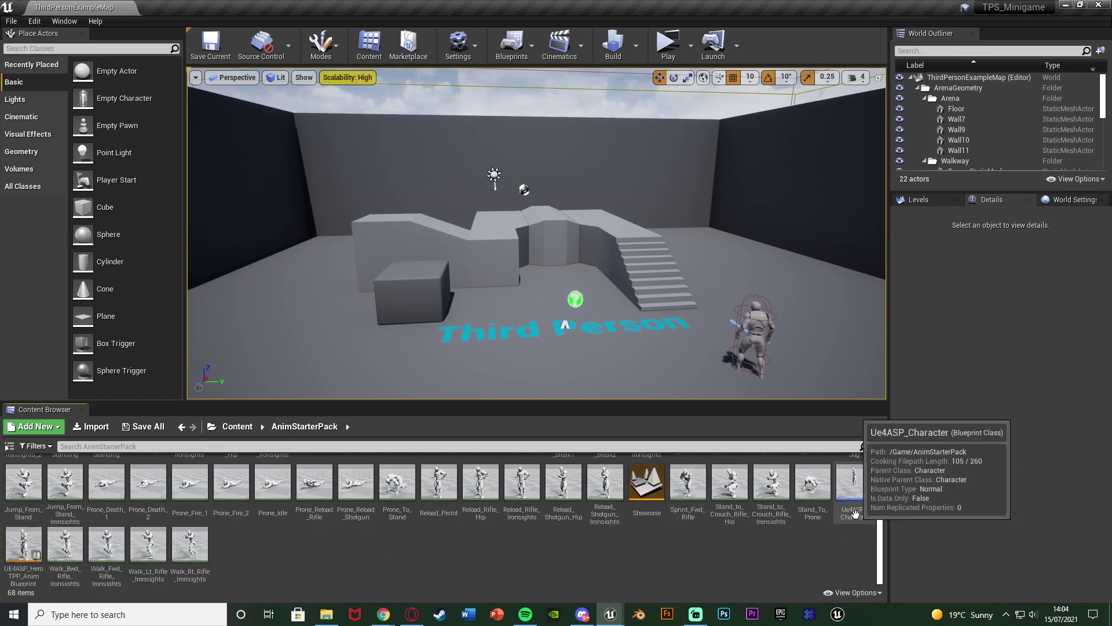
left_click(854, 498)
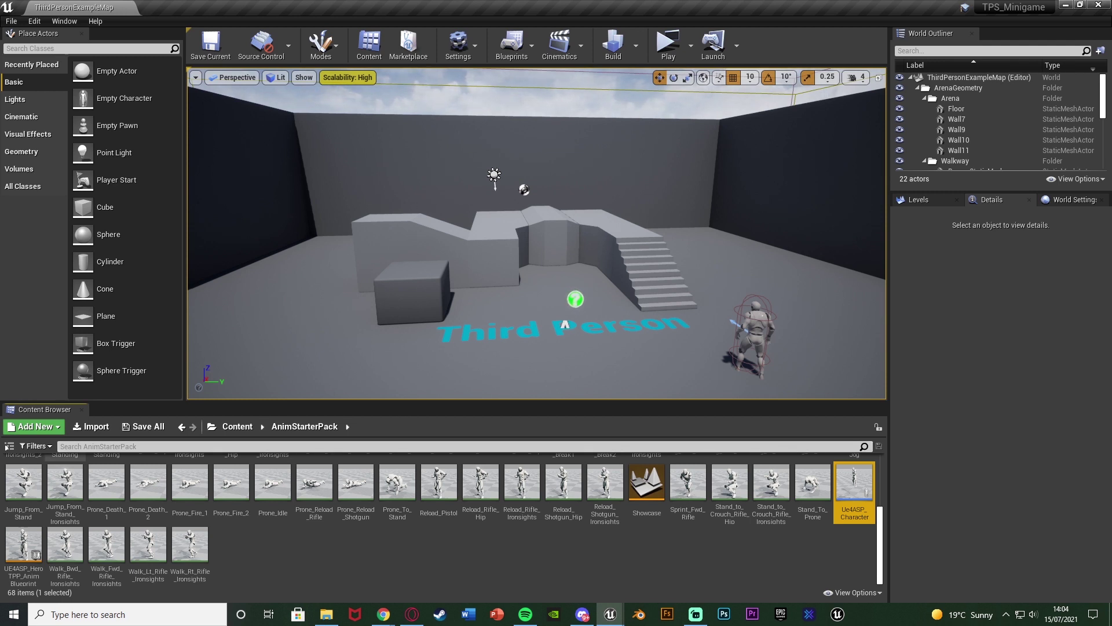
left_click(8, 447)
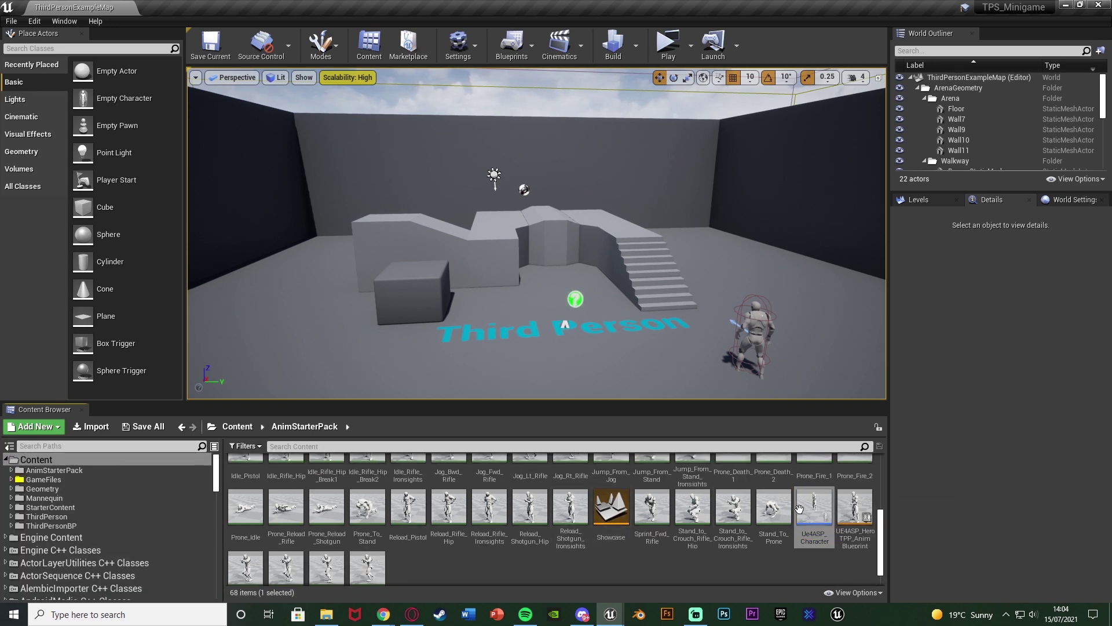
left_click_drag(814, 508, 72, 481)
left_click(81, 497)
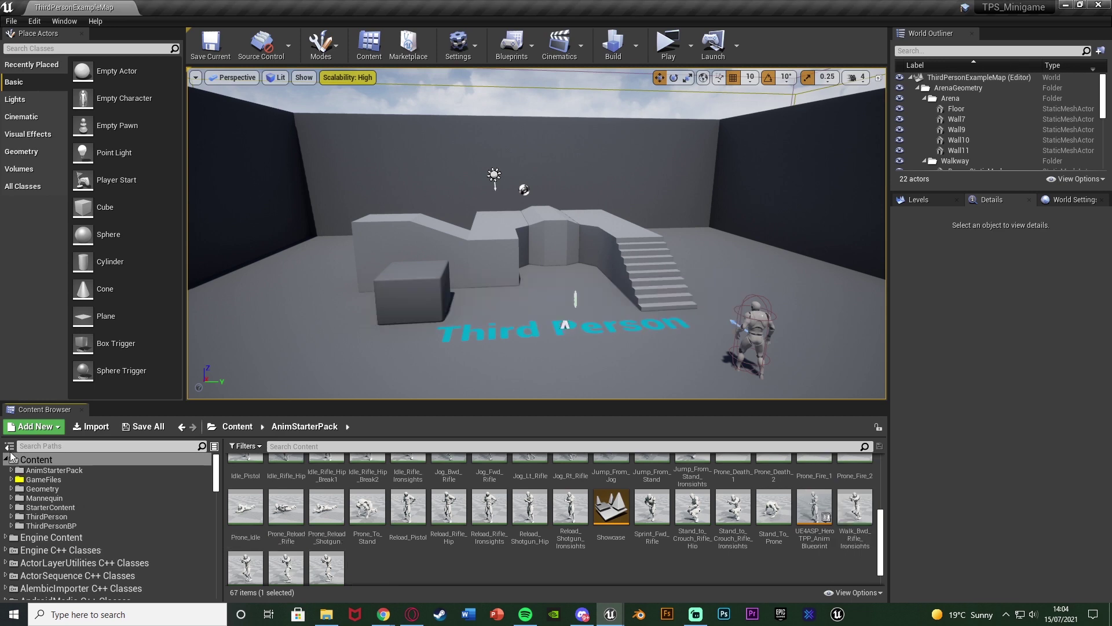
left_click(9, 446)
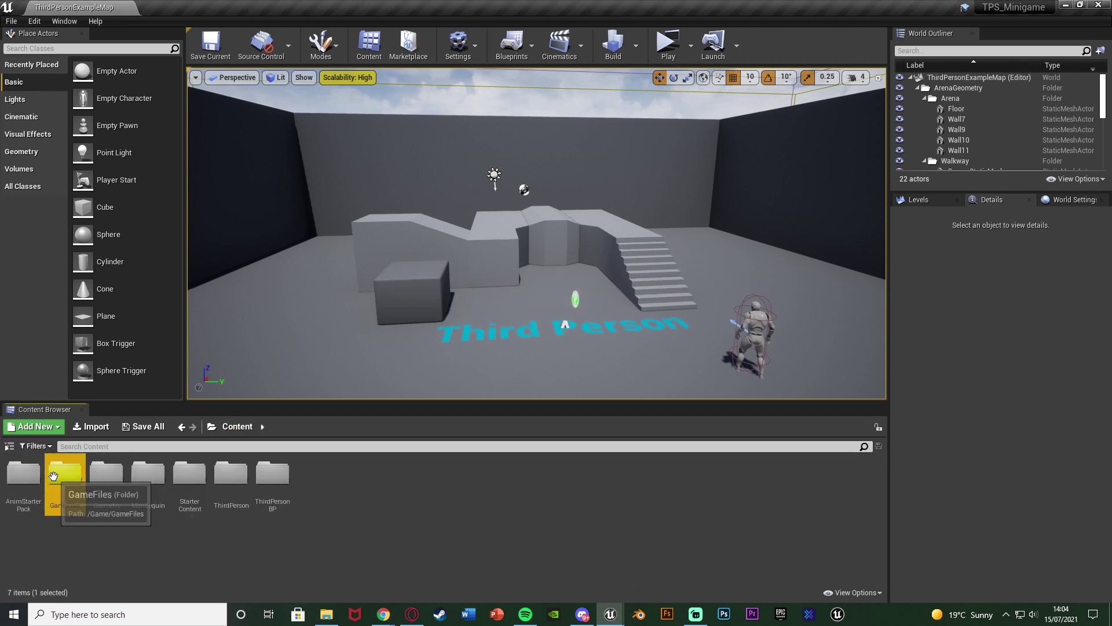
Create a subfolder named Character inside the GameFiles folder
double_click(64, 477)
right_click(209, 531)
left_click(249, 145)
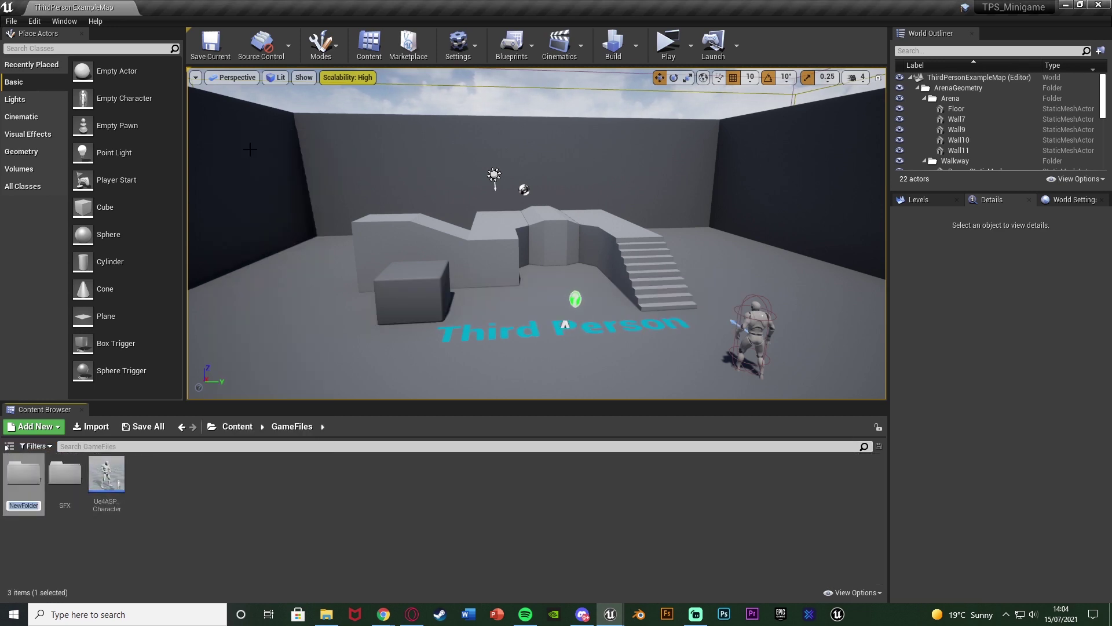
type("Character")
key("Return")
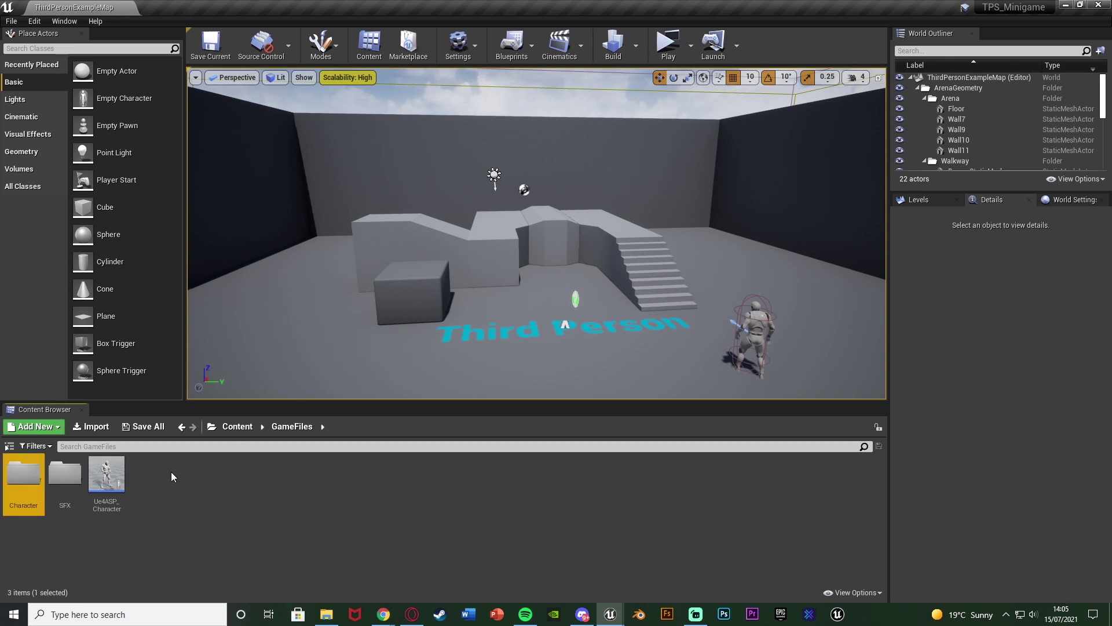
Move the Ue4ASP_Character blueprint from GameFiles into the Character subfolder and open that subfolder
left_click_drag(107, 474, 24, 498)
left_click(44, 516)
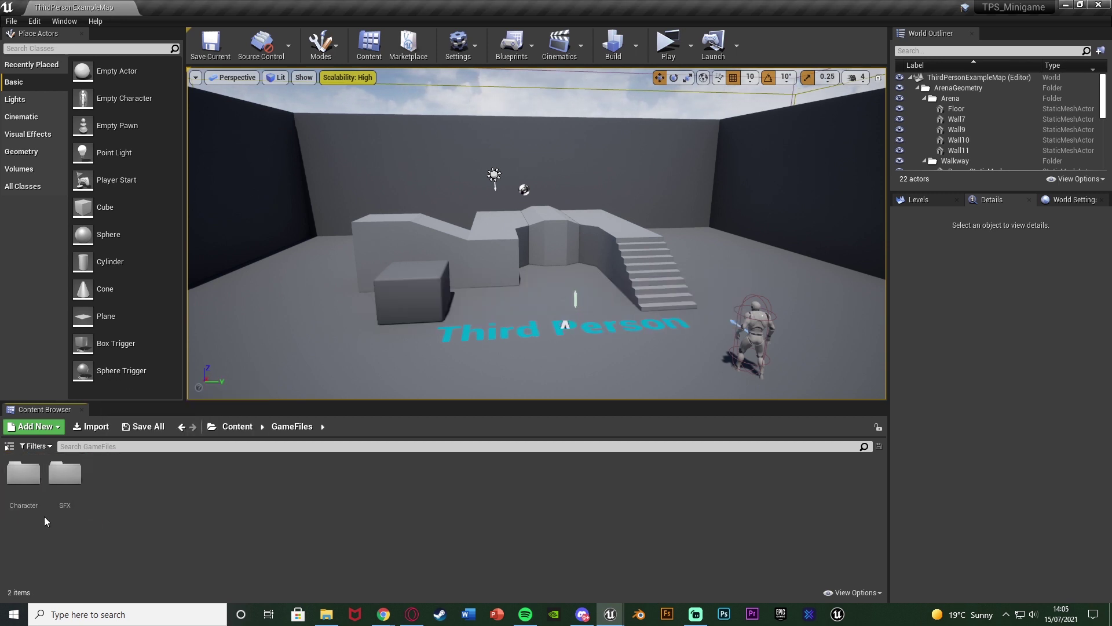
double_click(44, 516)
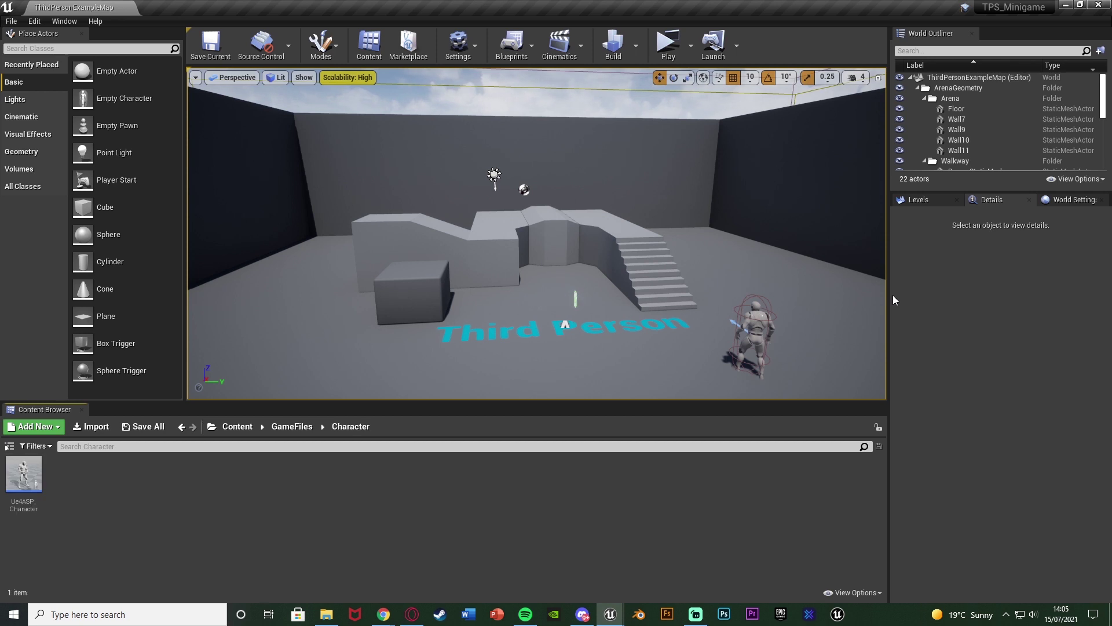
Set the level's GameMode Override to ThirdPersonGameMode in the World Settings
left_click(1079, 200)
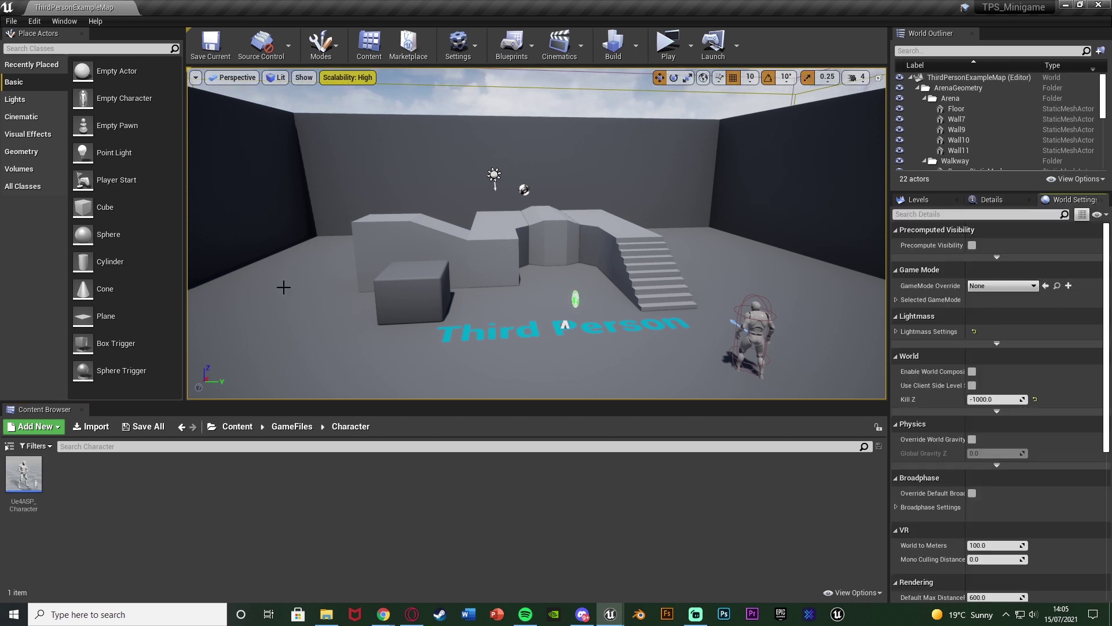
left_click(72, 22)
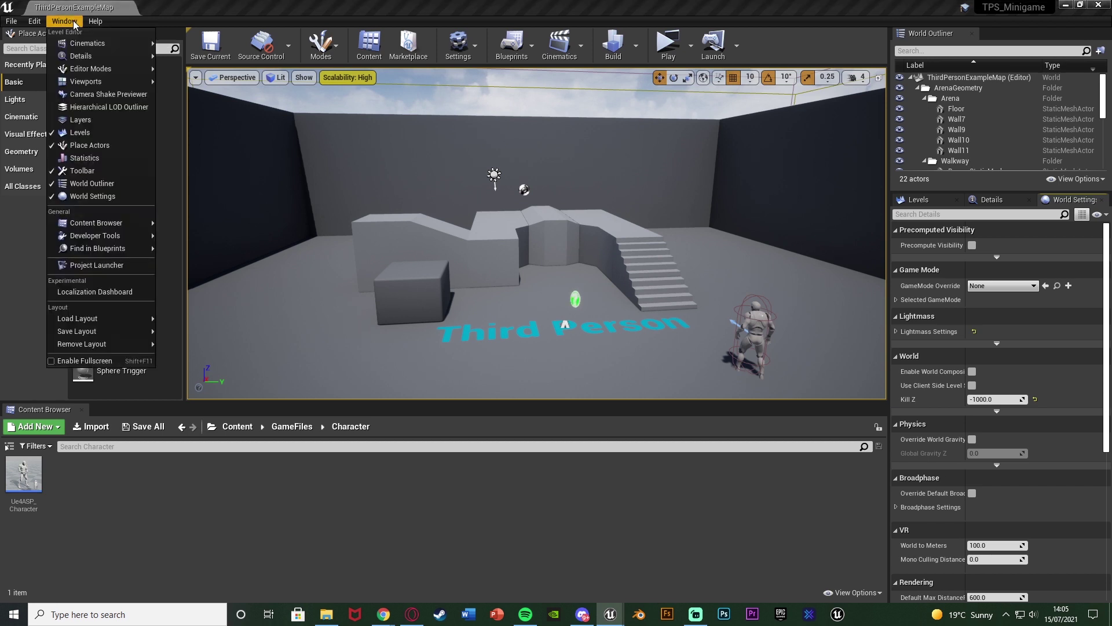
left_click(96, 194)
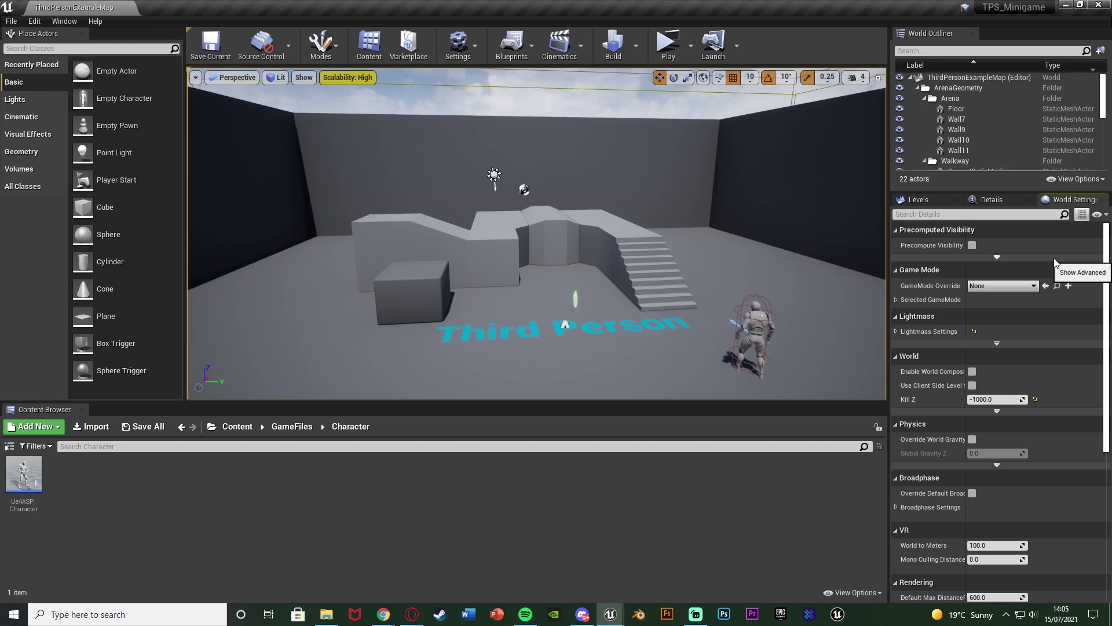
left_click(988, 285)
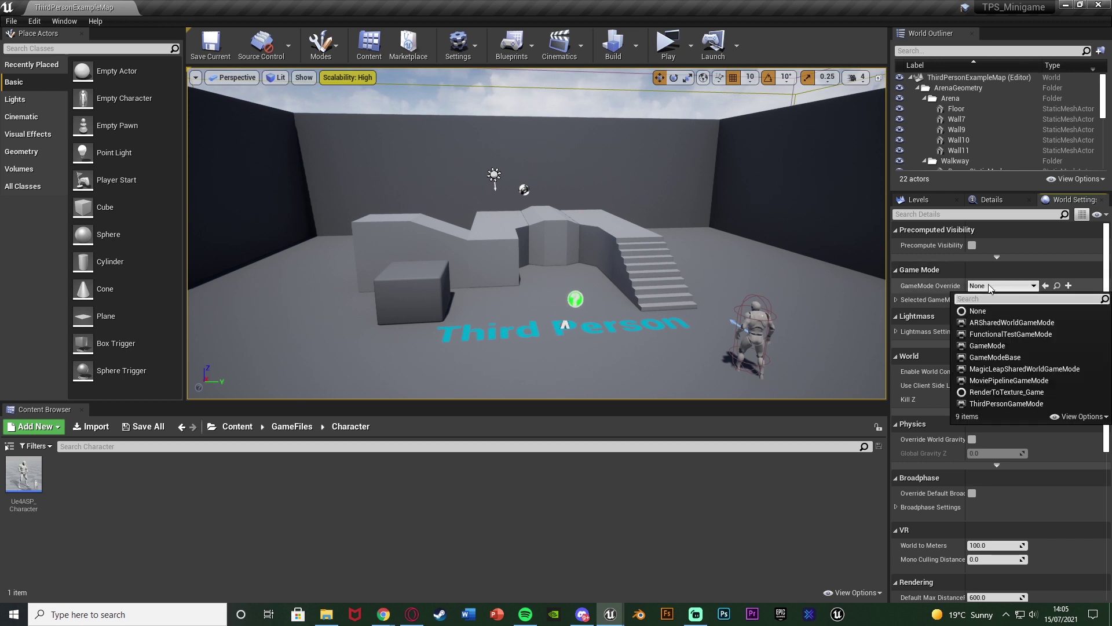
type("third")
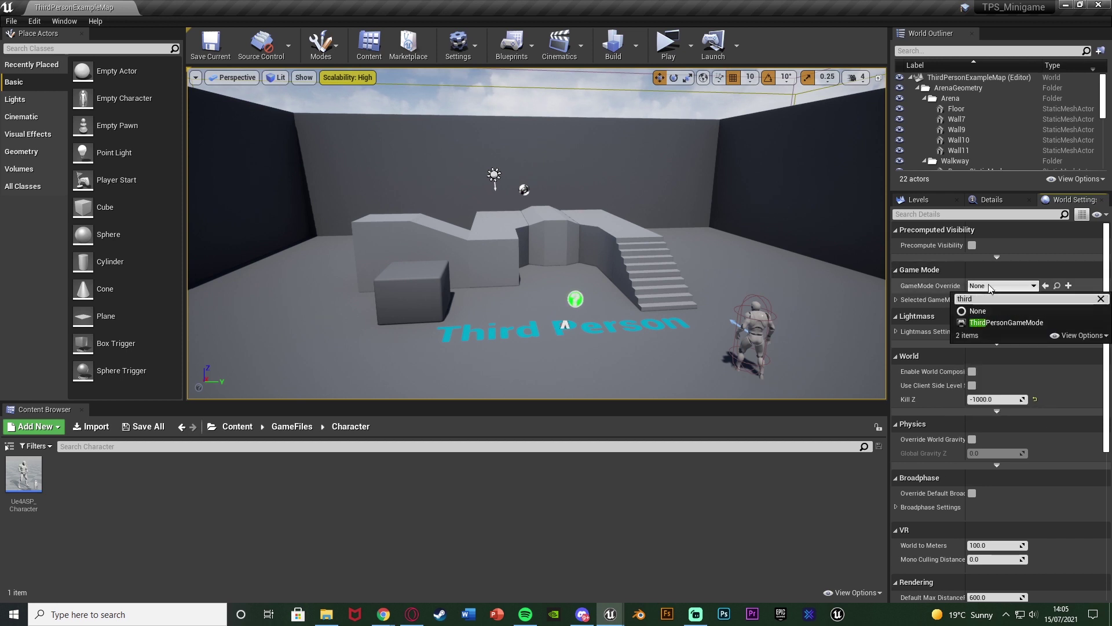
left_click(1011, 323)
Set the selected game mode's Default Pawn Class to Ue4ASP_Character and delete the ThirdPersonCharacter placed in the level
left_click(897, 299)
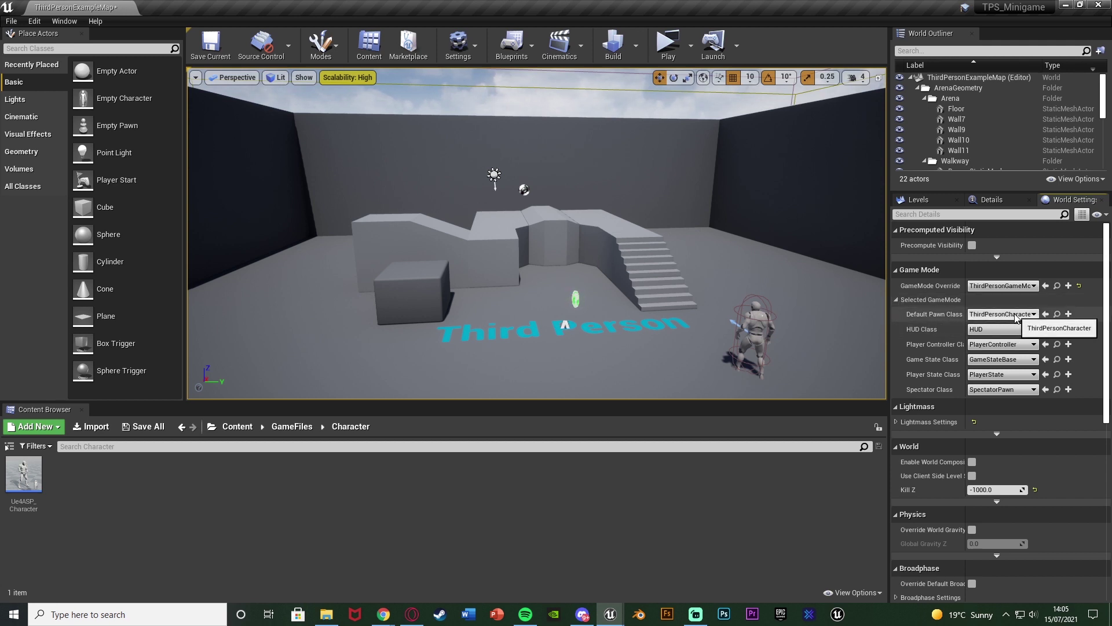
left_click(23, 474)
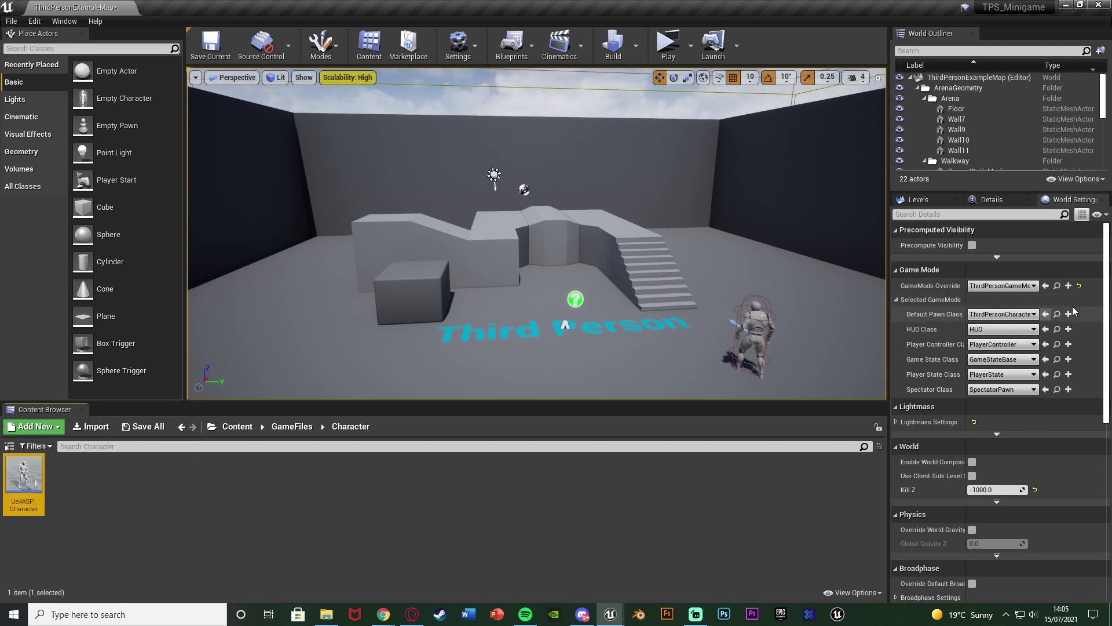
left_click(1046, 316)
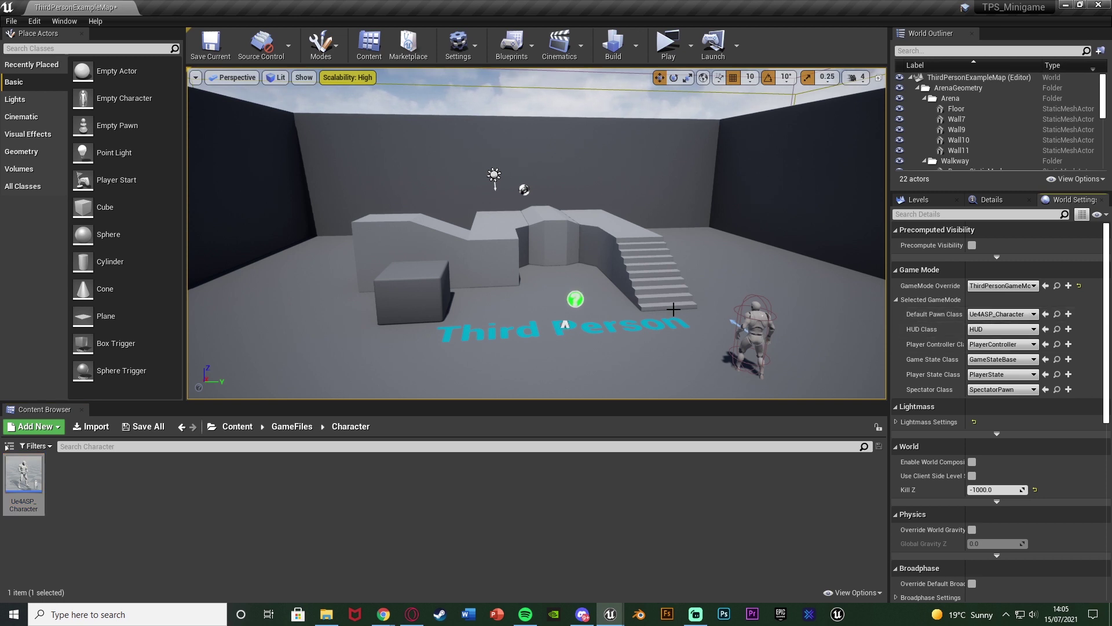
left_click(741, 332)
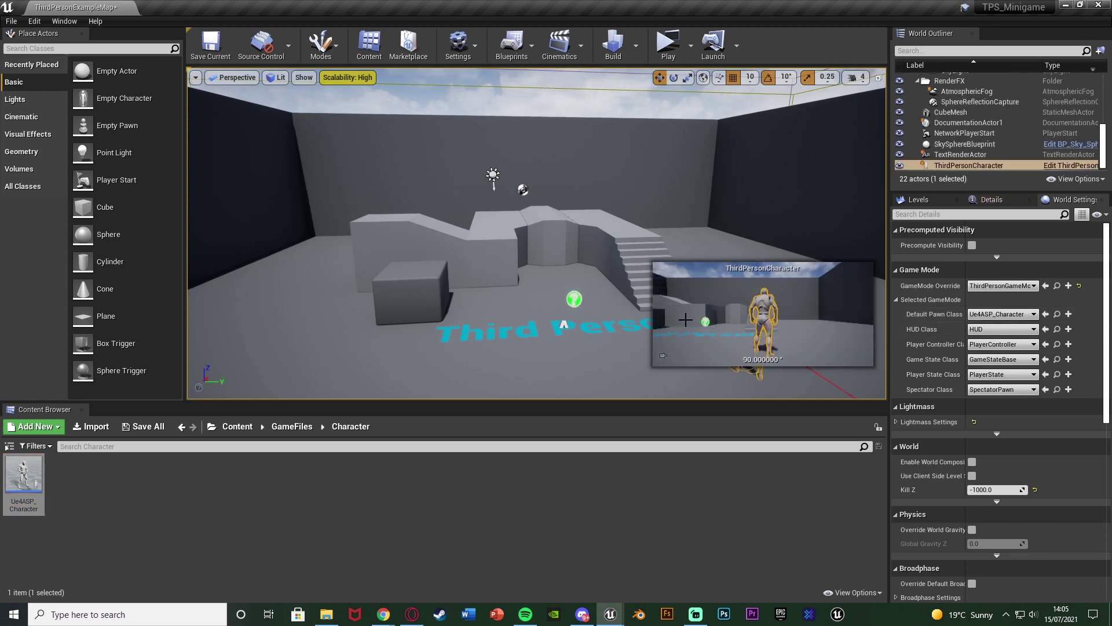
key("Delete")
Playtest the level by walking the character forward and sideways, and end the preview
left_click(668, 43)
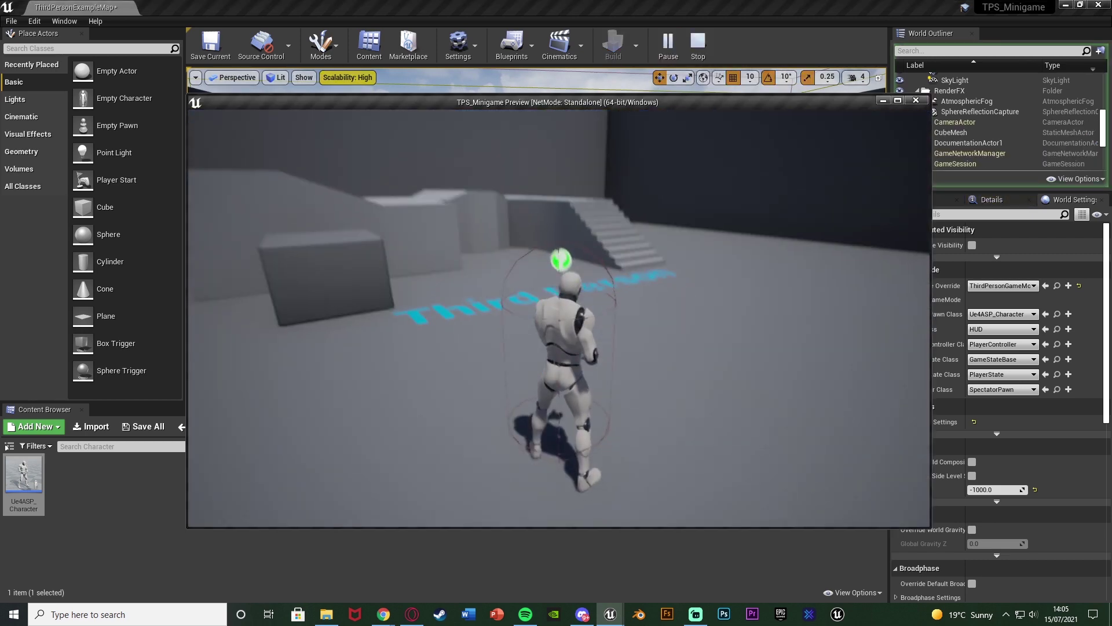
key("w")
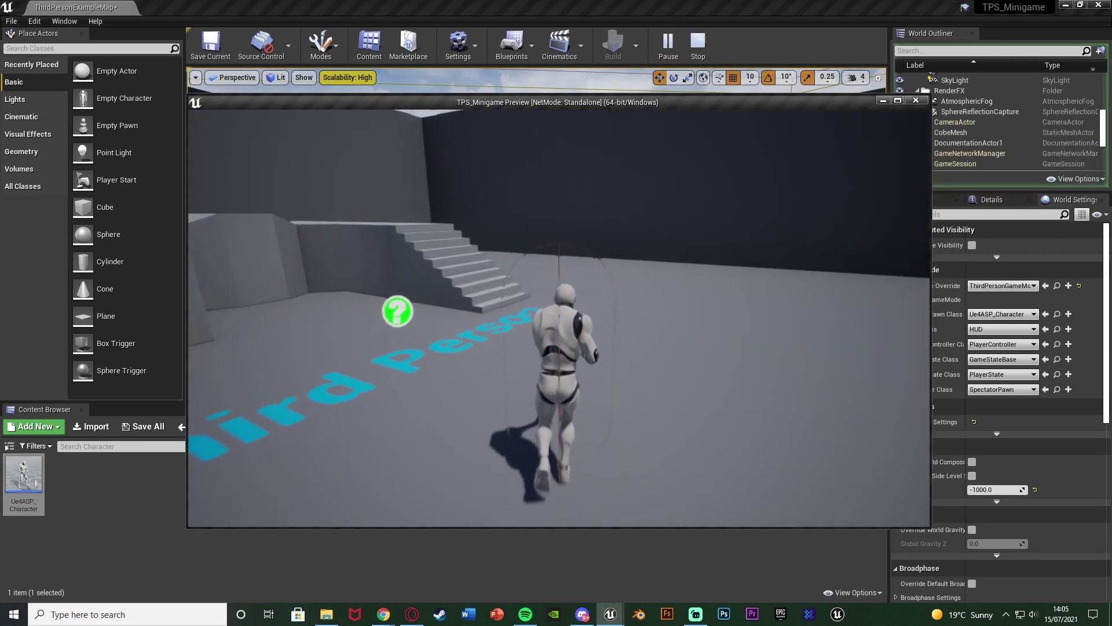
key("d")
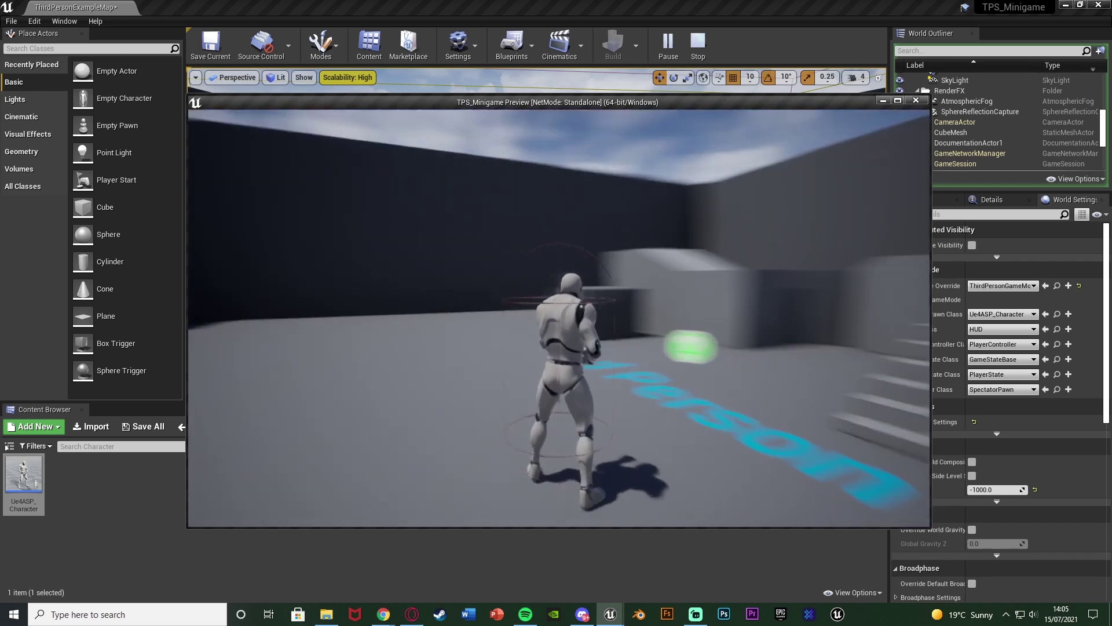
key("Escape")
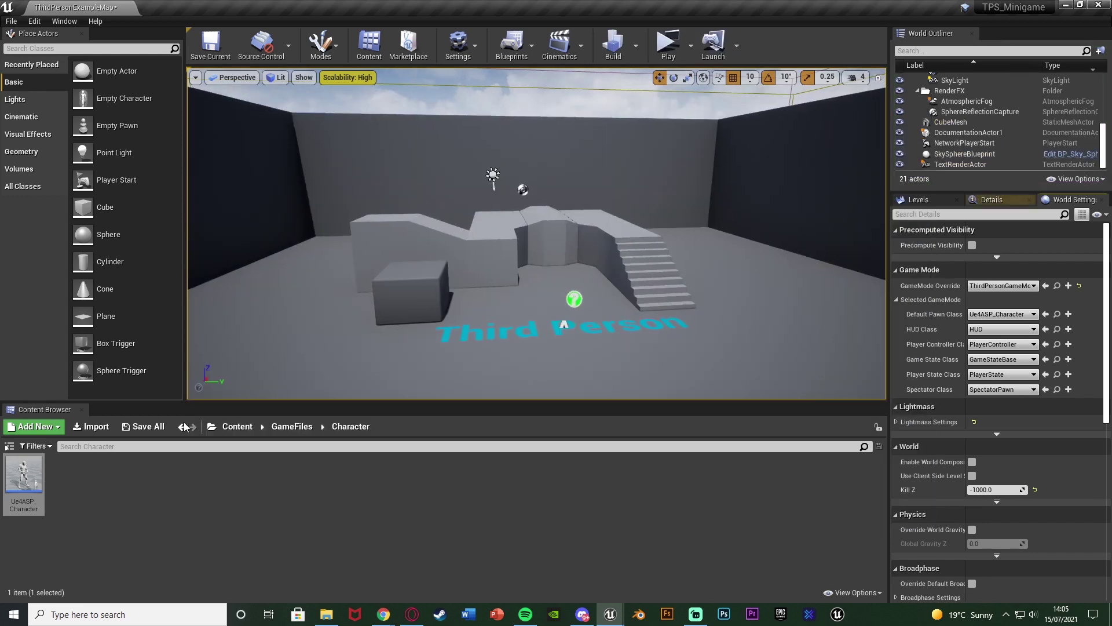
Open the Ue4ASP_Character blueprint and examine the InputAction Crouch node in the event graph's Crouching section
double_click(29, 487)
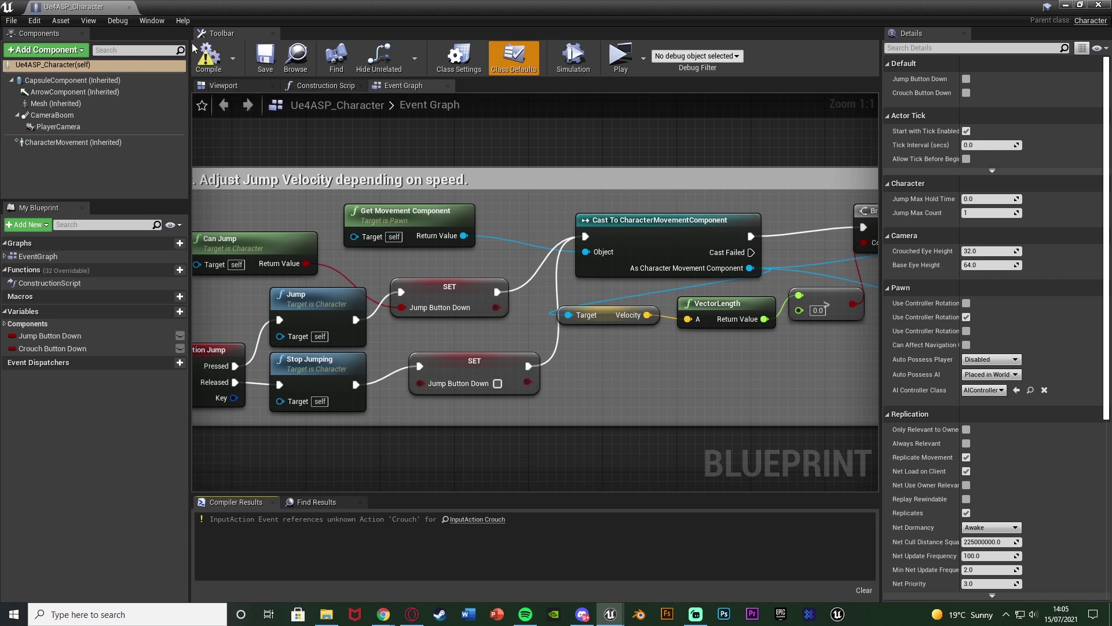
scroll(289, 161, "down", 5)
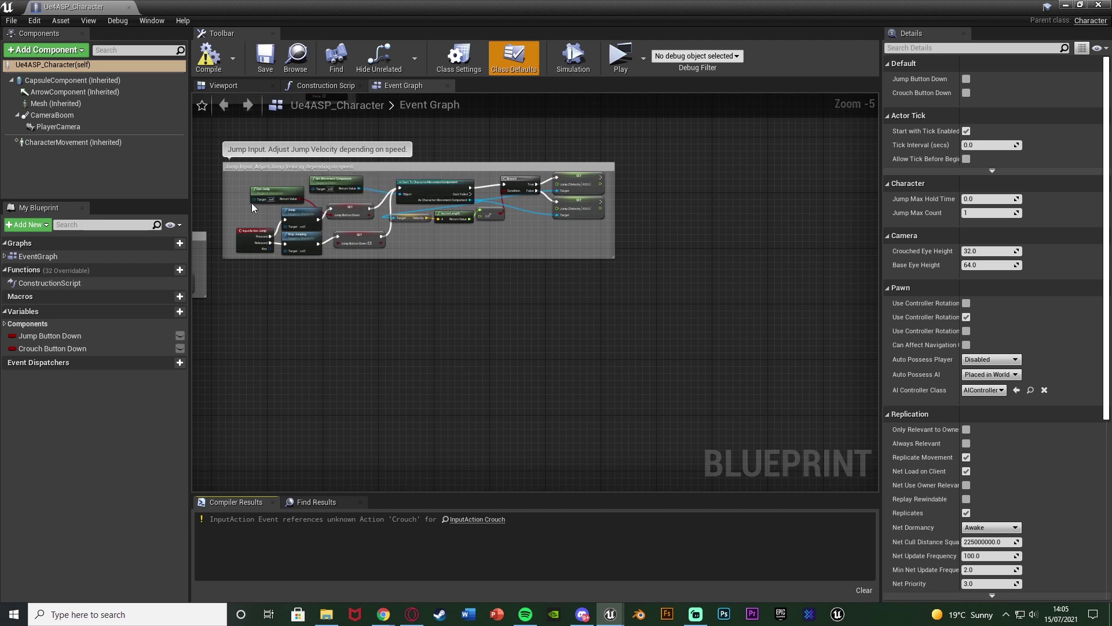
right_click_drag(216, 148, 466, 230)
right_click_drag(295, 385, 302, 370)
scroll(337, 451, "up", 5)
right_click_drag(444, 210, 445, 338)
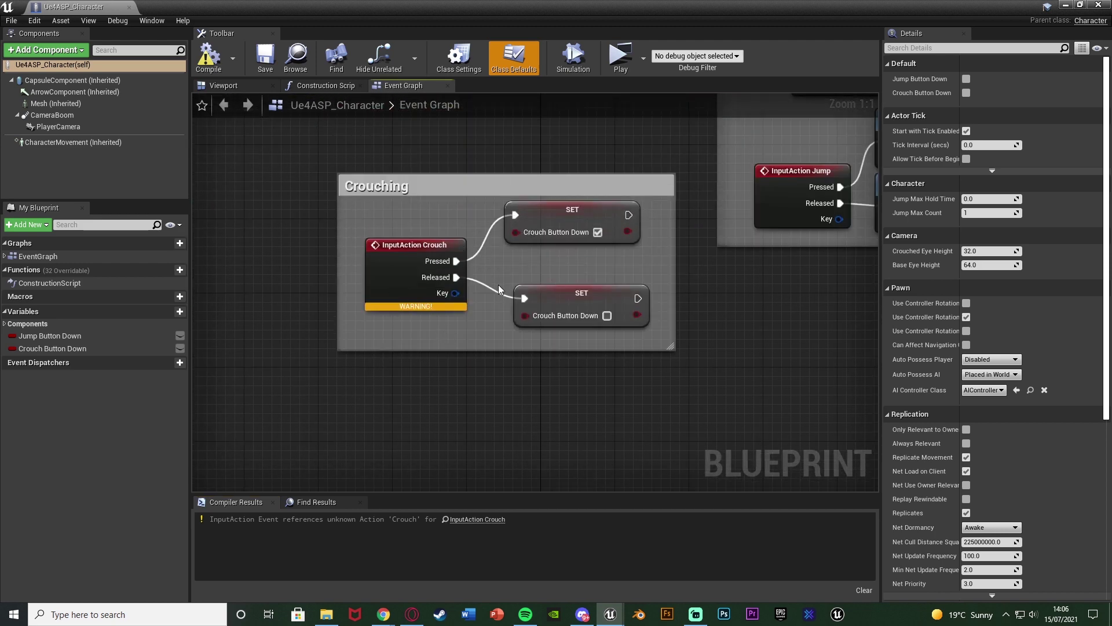
Add an action mapping named Crouch to the project's Input settings and return to the character blueprint
left_click(36, 22)
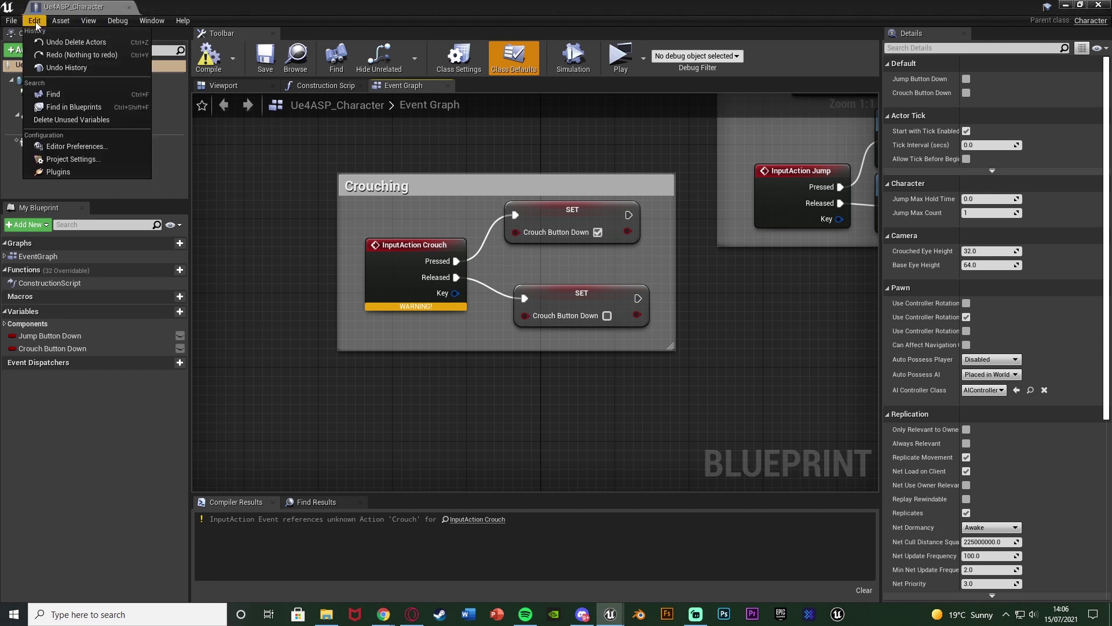
left_click(106, 157)
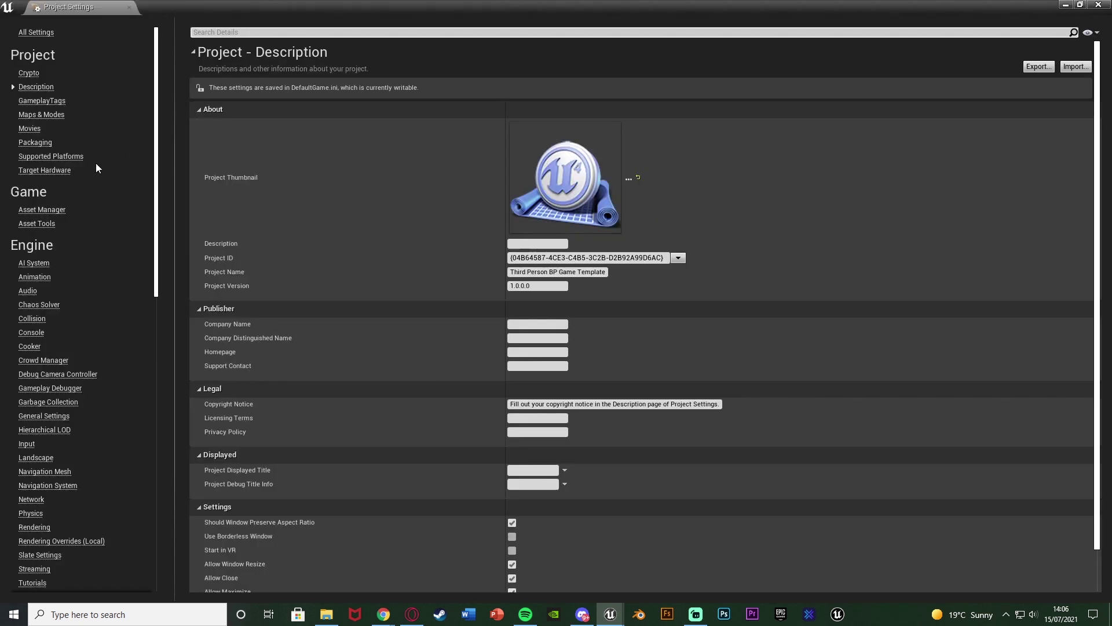
left_click(26, 443)
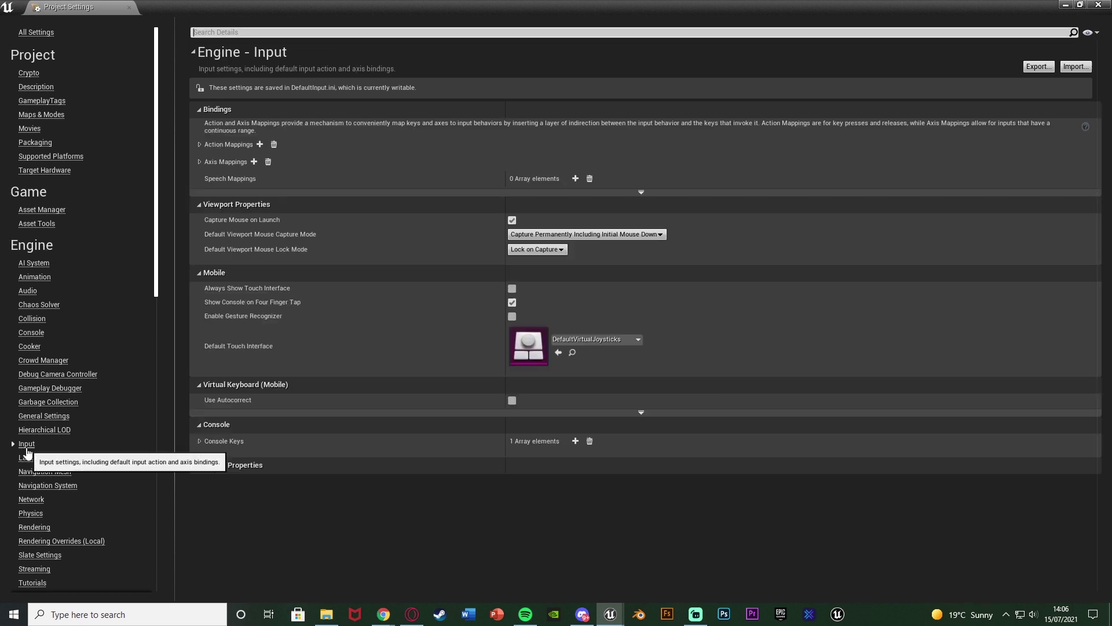
left_click(199, 145)
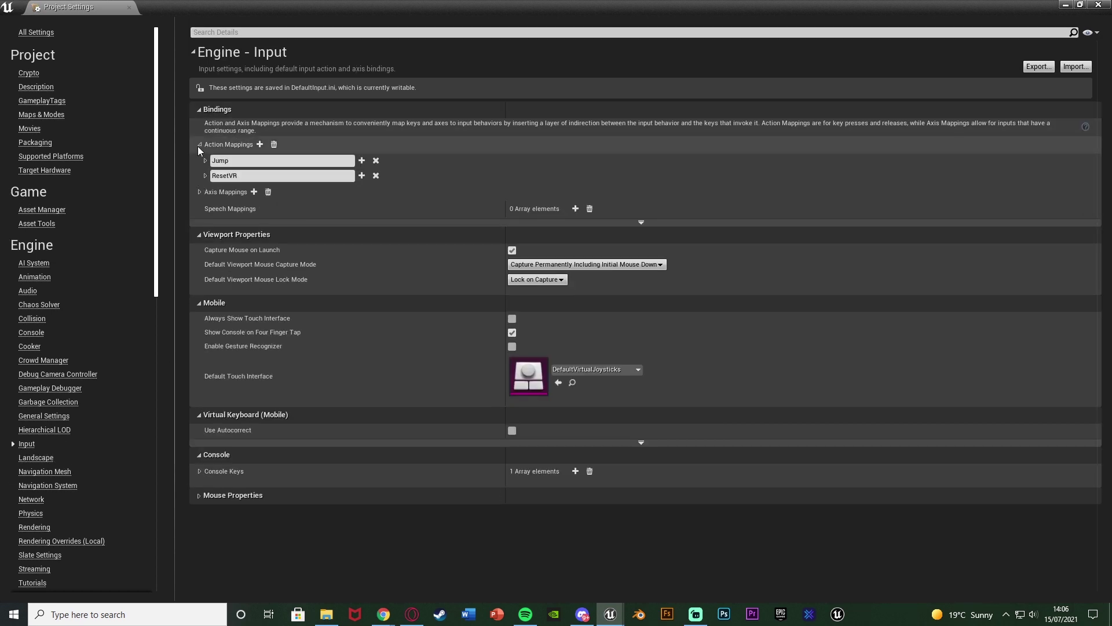
left_click(260, 144)
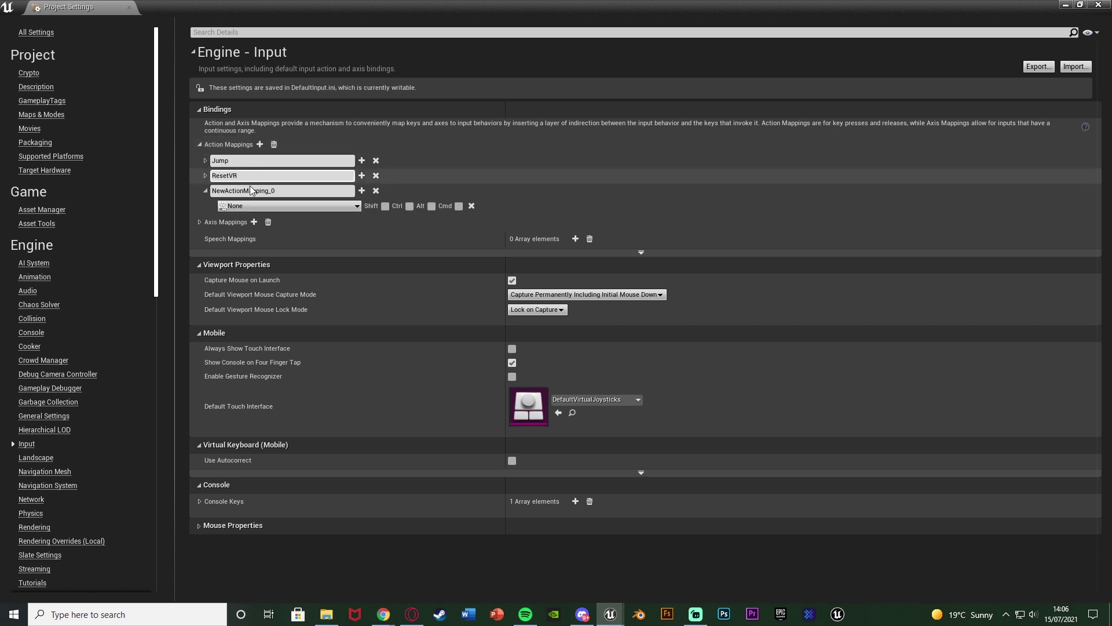
left_click(251, 190)
type("Cro")
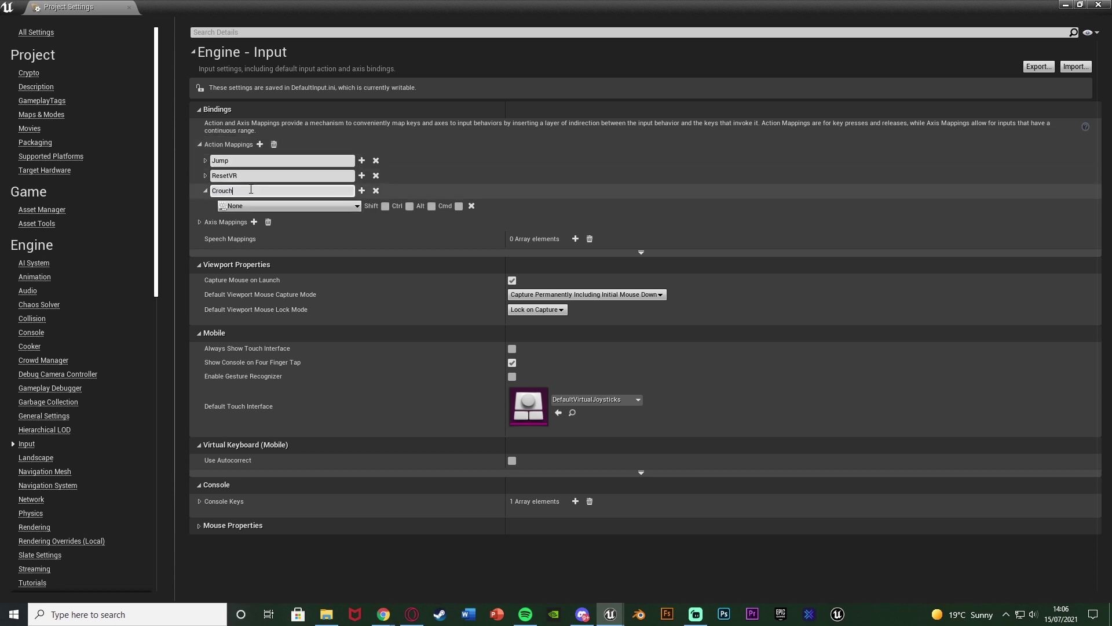
type("uch")
left_click(1065, 4)
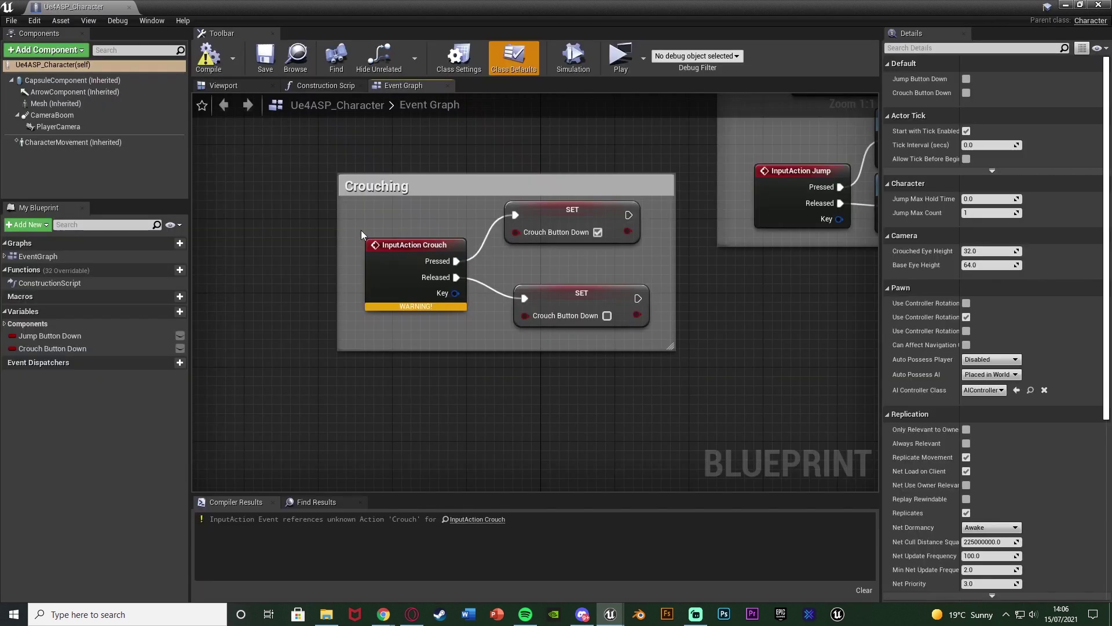
Bind the Crouch action mapping to the C key and add Left Ctrl as its second key
left_click(238, 207)
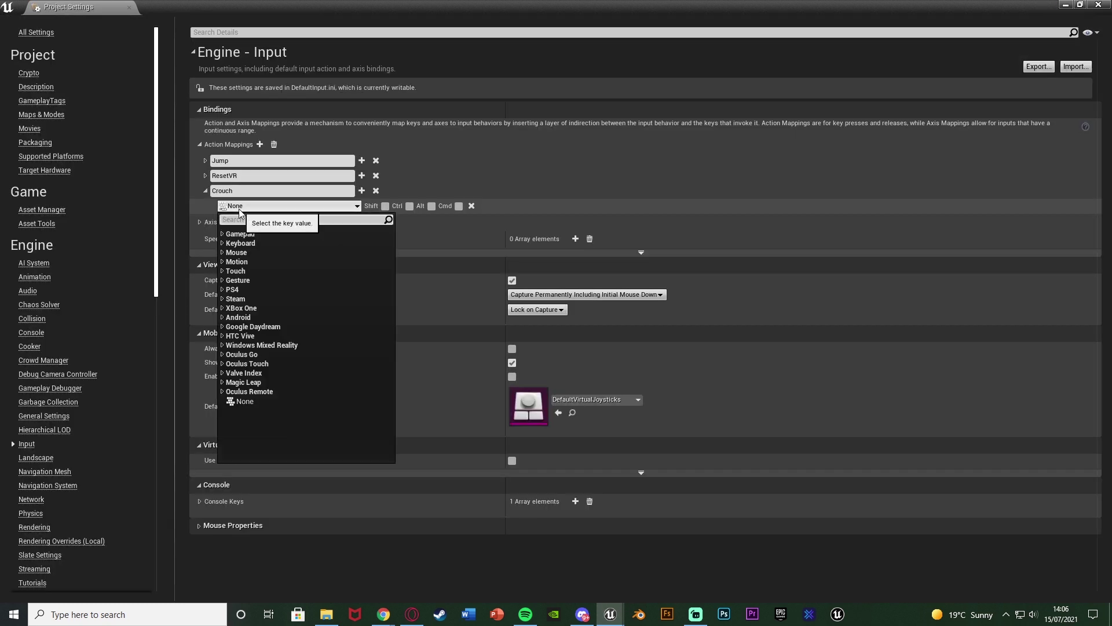
type("c")
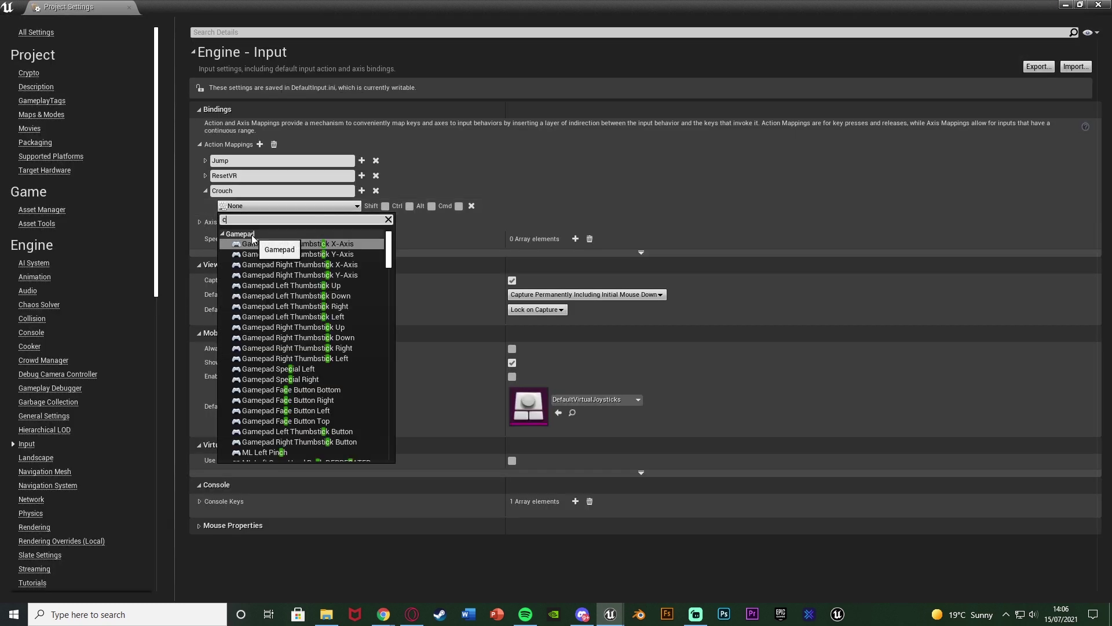
left_click(231, 233)
left_click(256, 295)
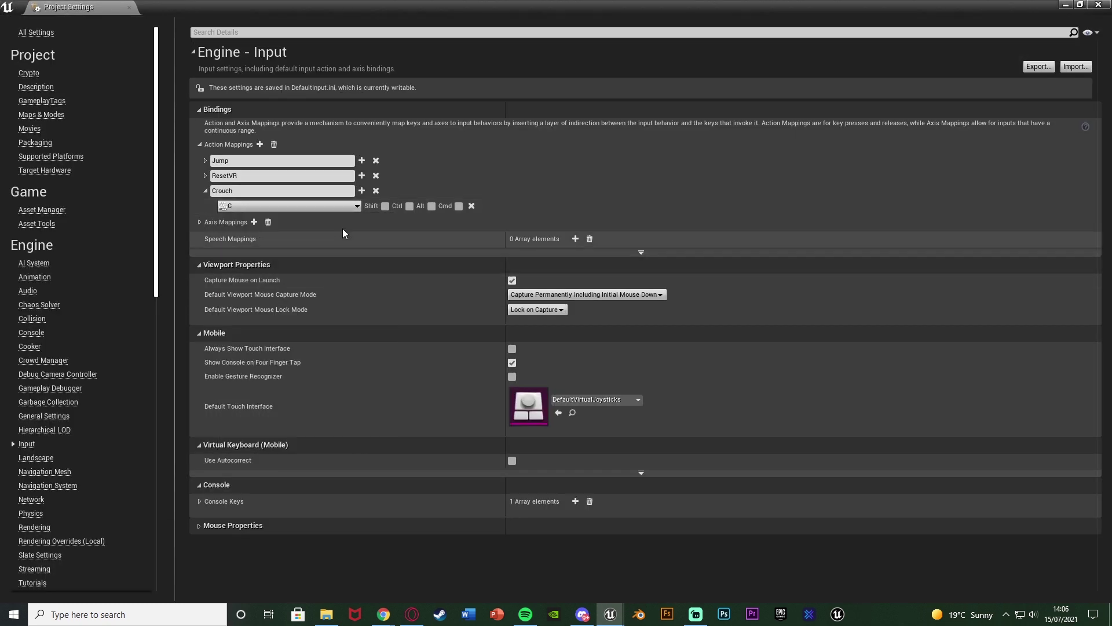
left_click(361, 191)
left_click(308, 221)
type("ctrl")
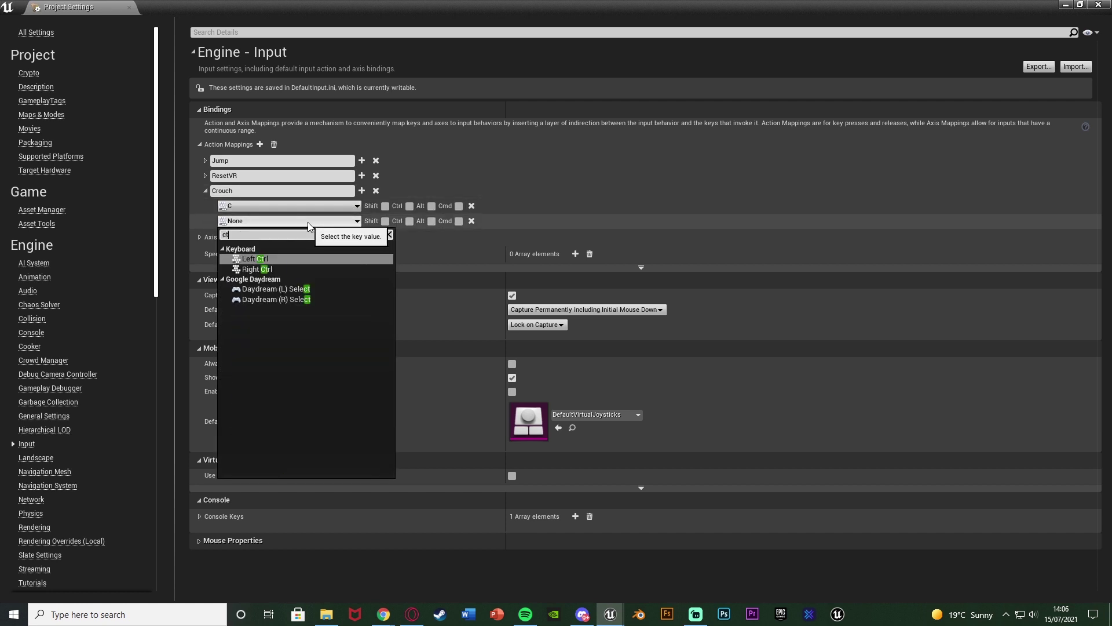
left_click(297, 257)
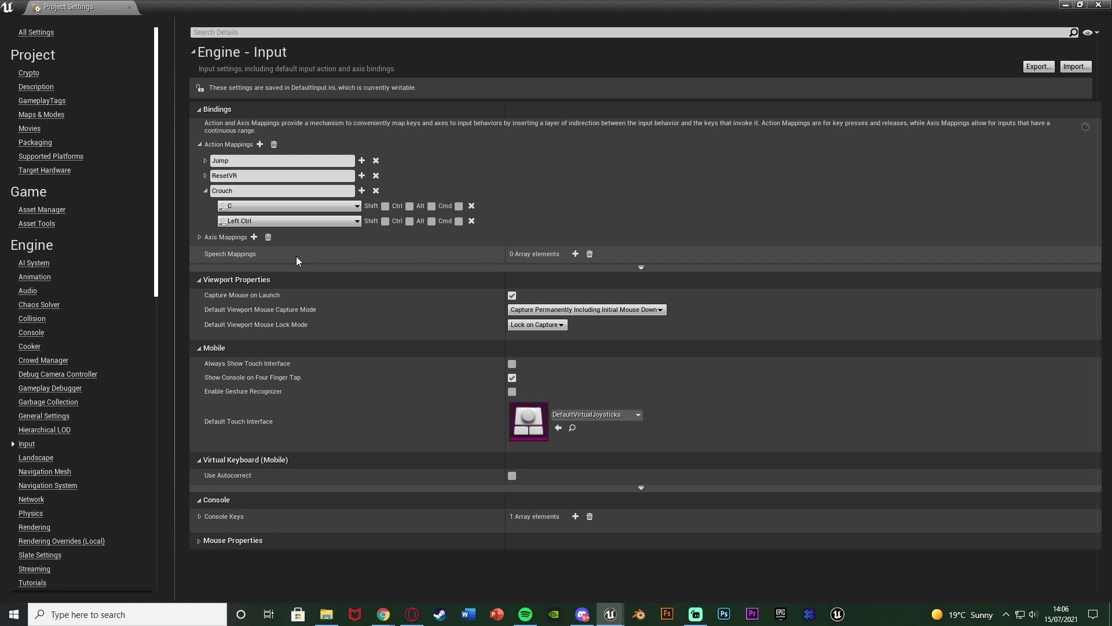
Add an action mapping named Sprint bound to the keyboard's Left key and close the project settings
left_click(259, 144)
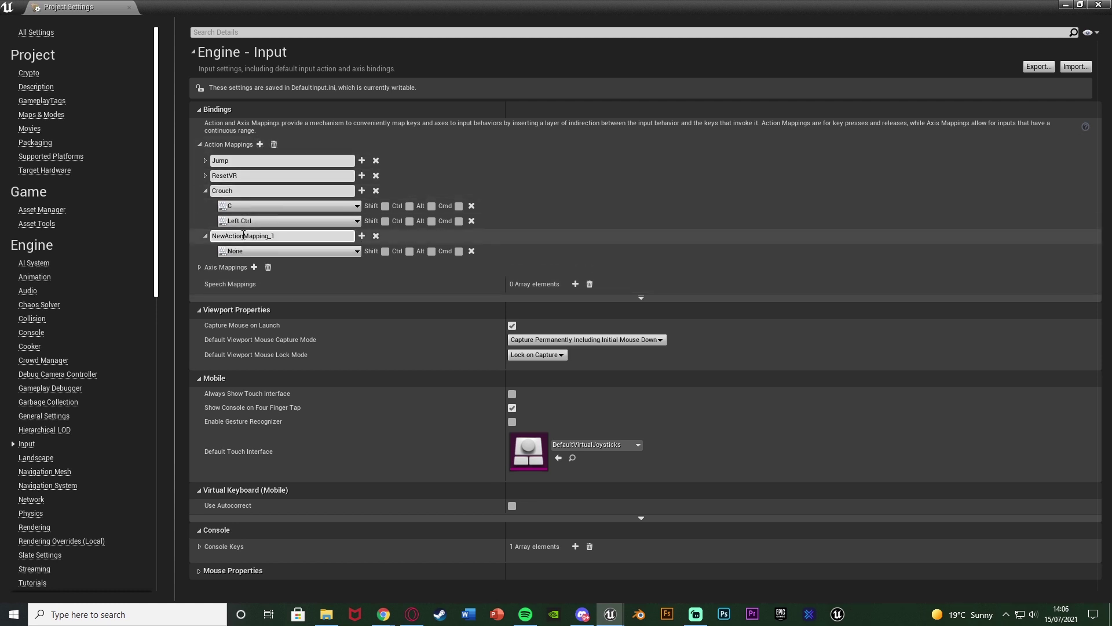
left_click(243, 235)
type("Sor")
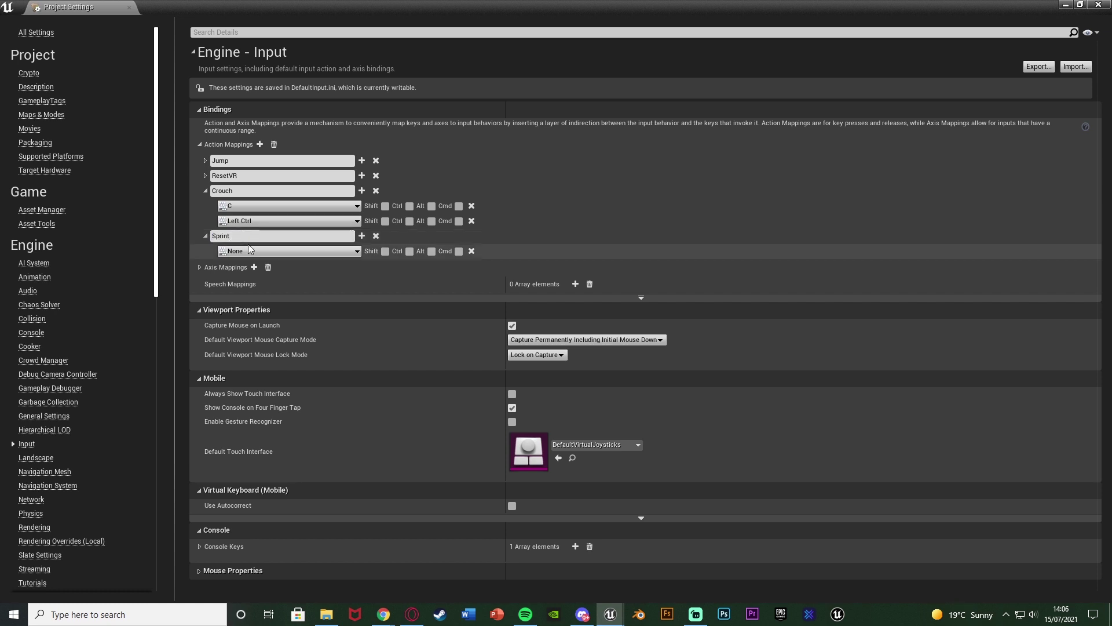
left_click(256, 252)
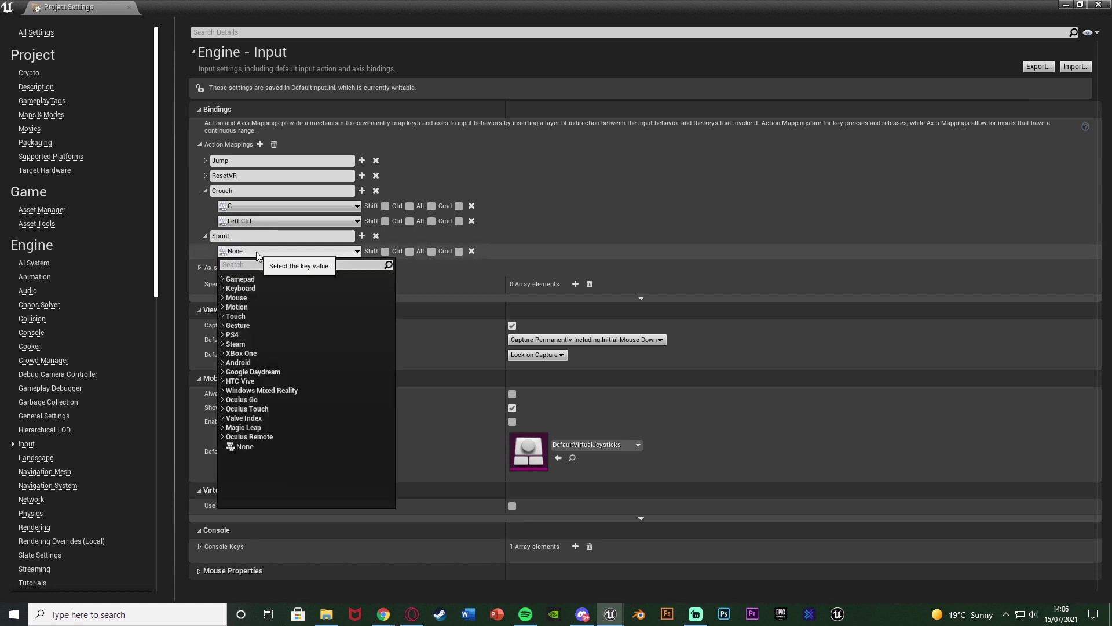
type("left")
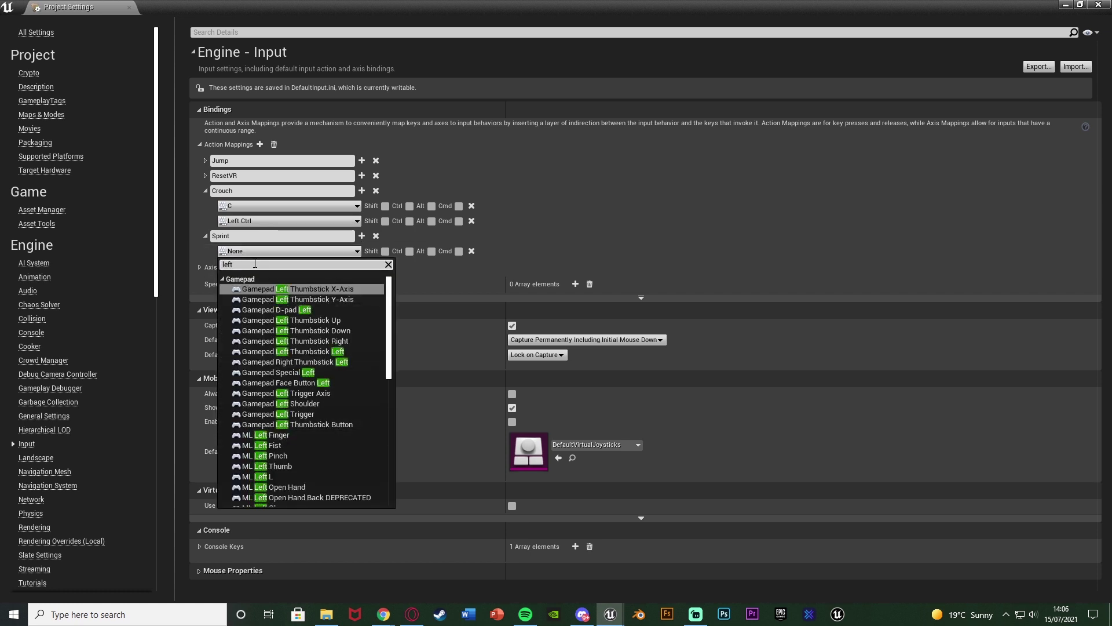
left_click(243, 280)
left_click(259, 296)
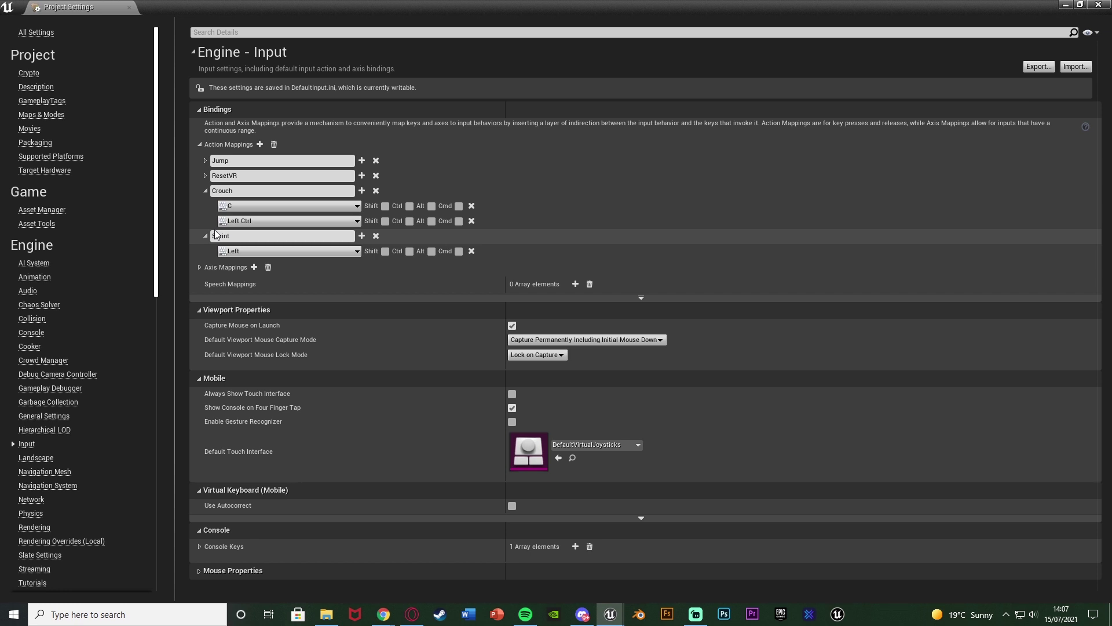
left_click(1098, 5)
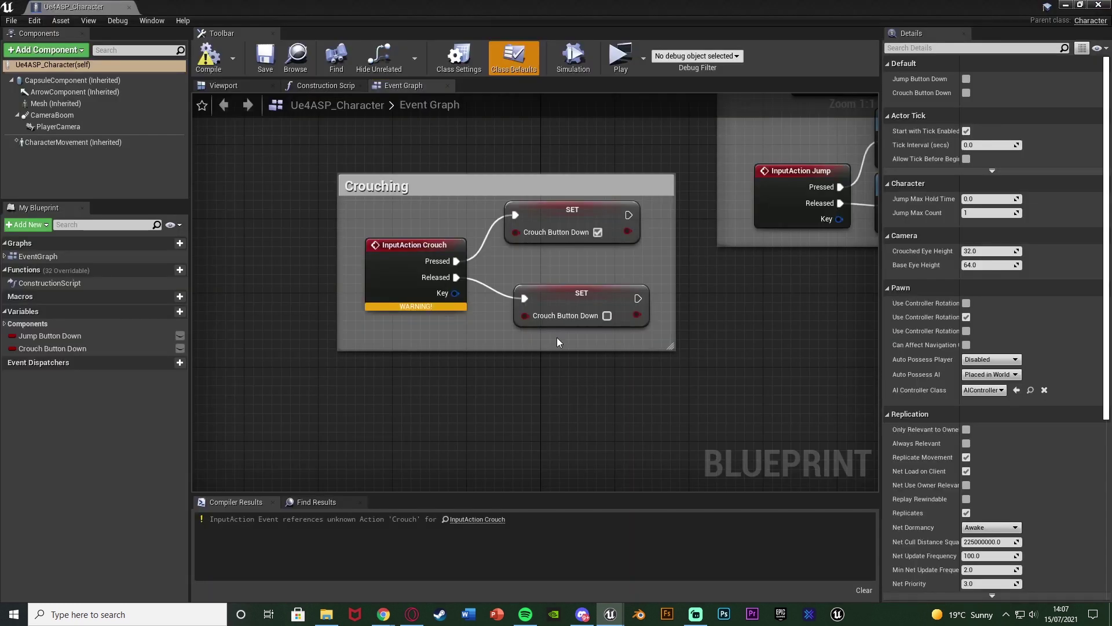
Compile the character blueprint and tidy the Crouching section by aligning the lower SET node and extending the comment box upward
left_click(208, 66)
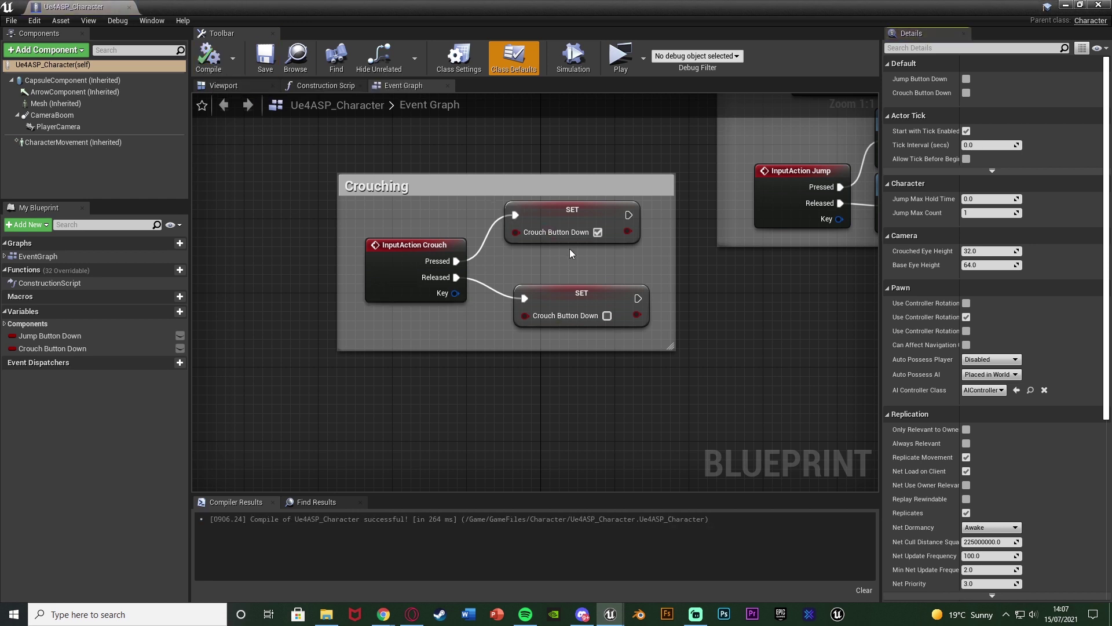
left_click_drag(587, 299, 578, 299)
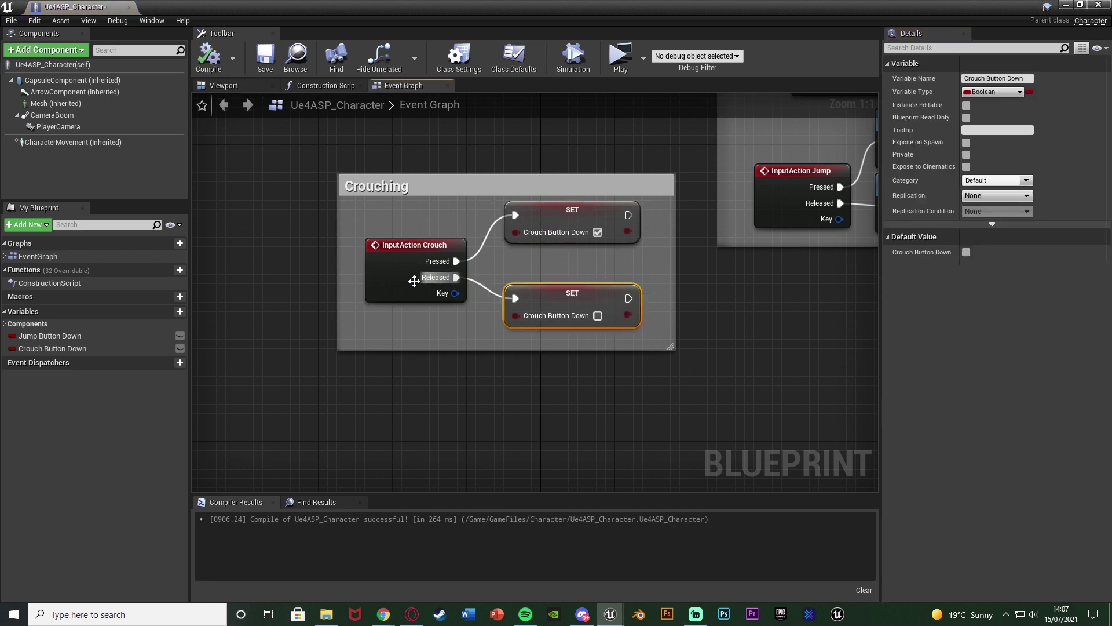
left_click_drag(481, 177, 483, 160)
left_click(322, 290)
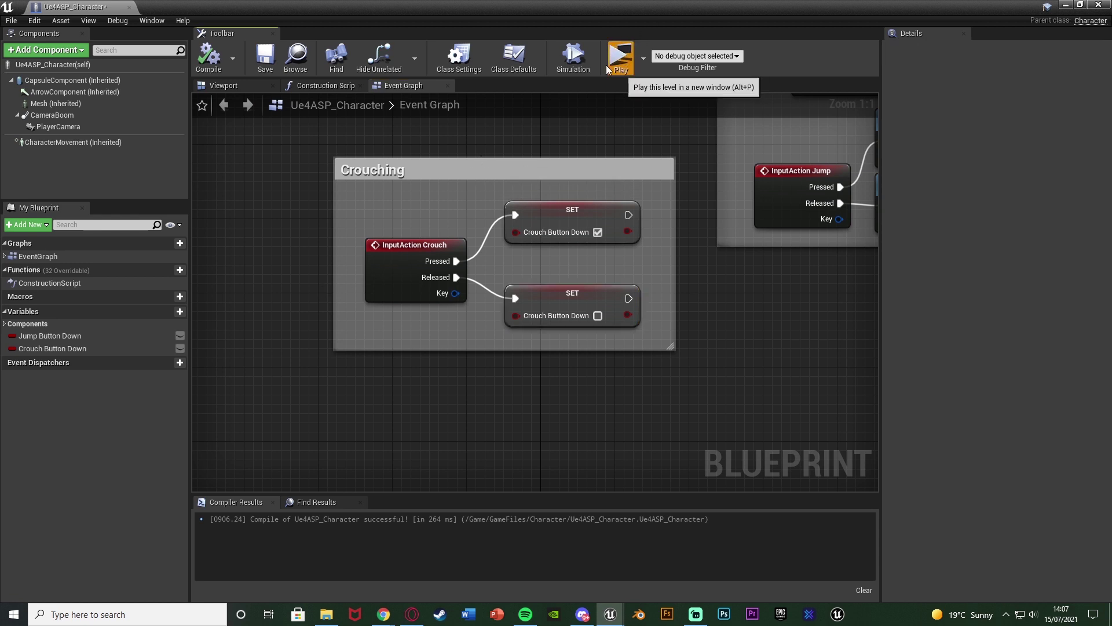
Preview the level briefly, then enable Hidden in Game on the character's CapsuleComponent and compile the blueprint
left_click(620, 53)
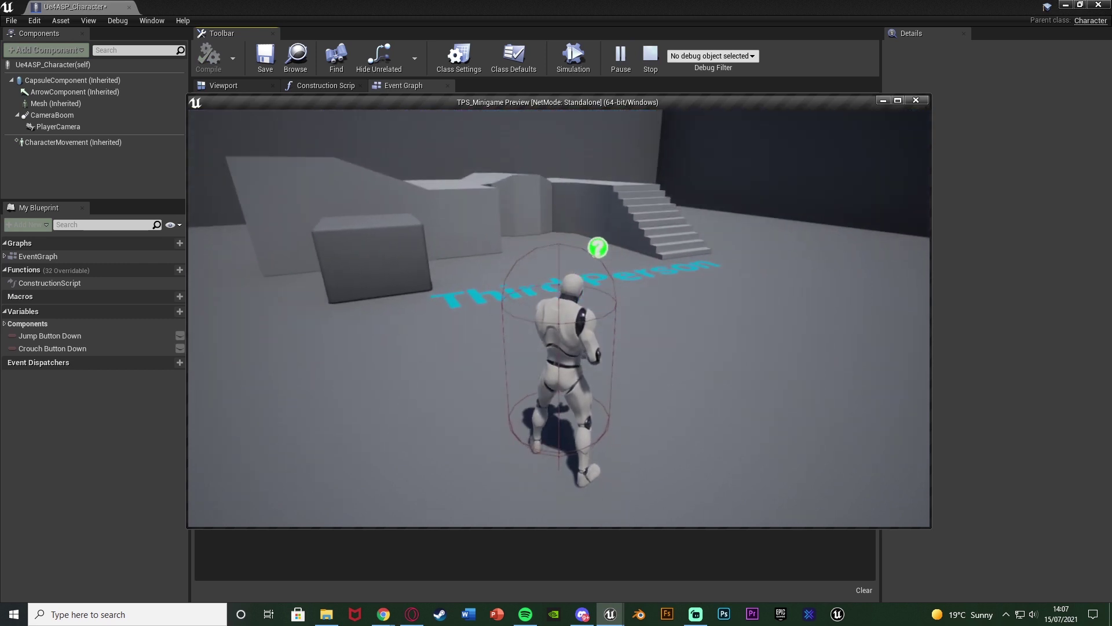
key("Escape")
left_click(87, 80)
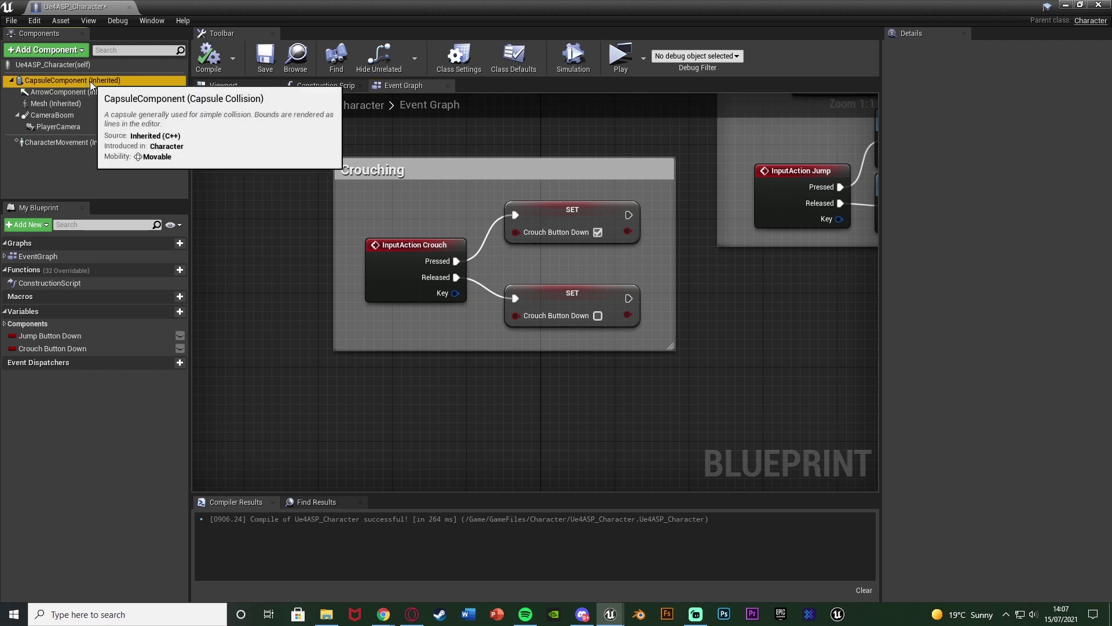
left_click(966, 387)
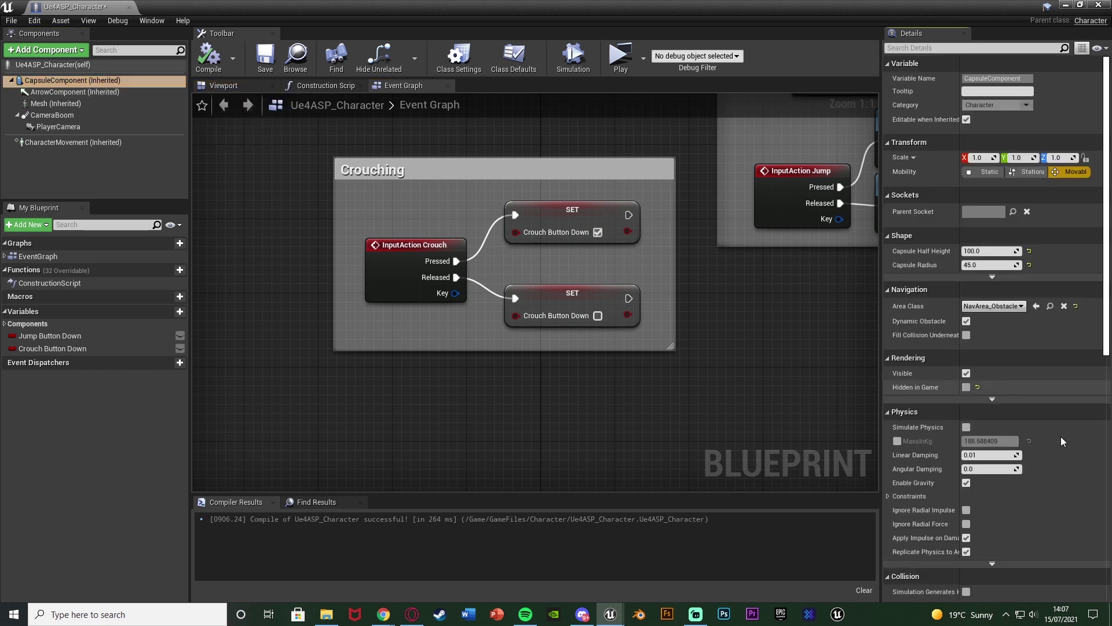
left_click(207, 58)
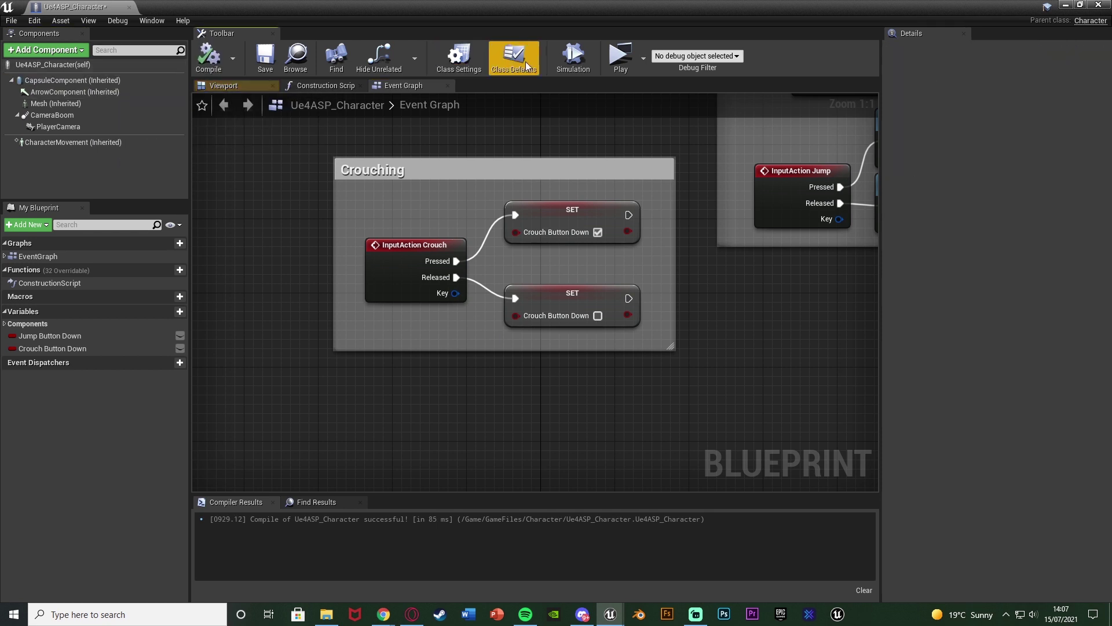
Playtest the level in two short previews, checking the character from behind and from above
left_click(620, 56)
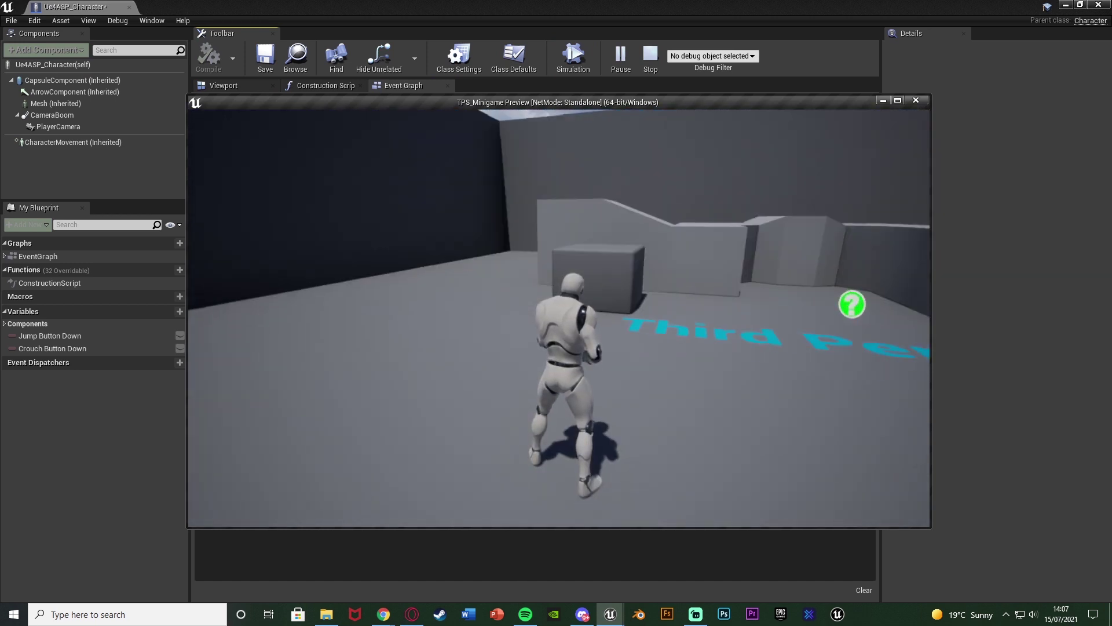
key("Escape")
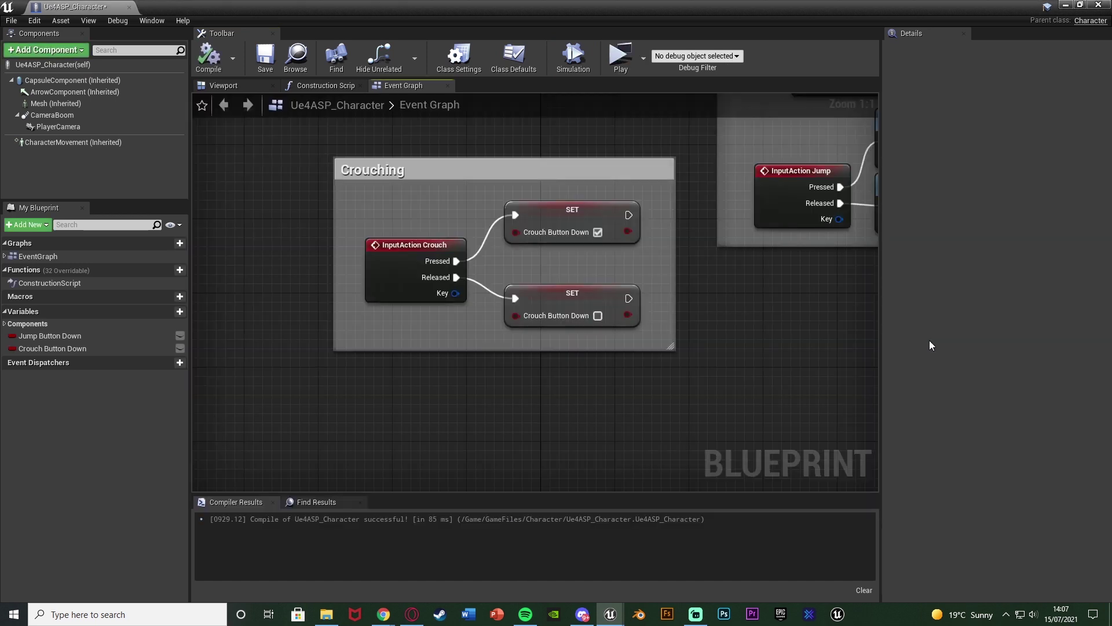
left_click(626, 65)
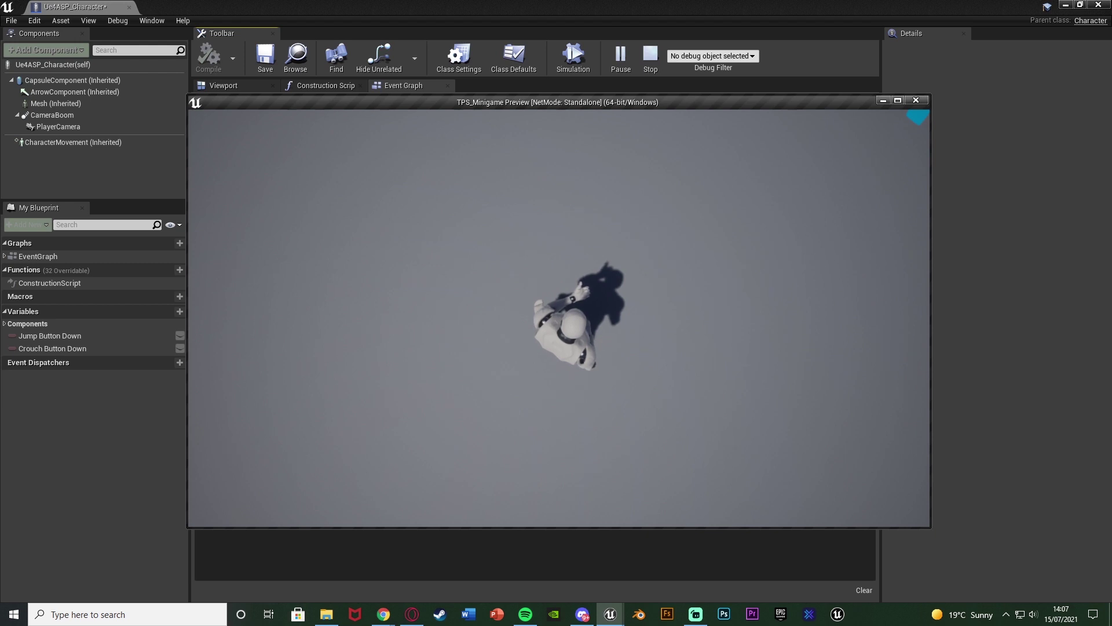
key("Escape")
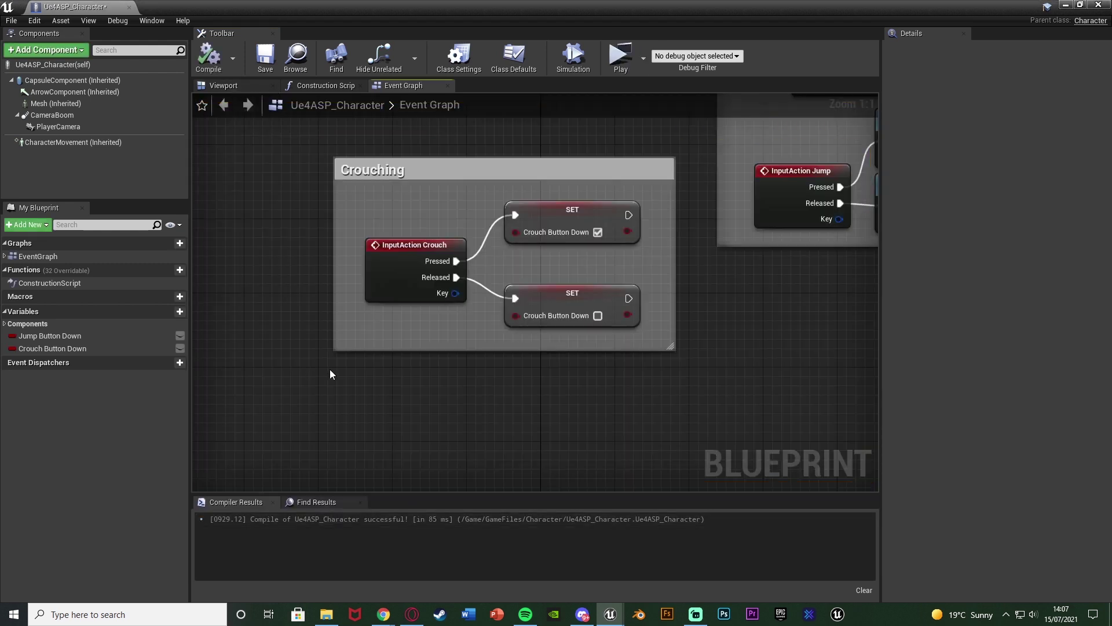
Add an InputAction Sprint event node in the empty graph area below the Crouching section
right_click_drag(404, 406, 384, 290)
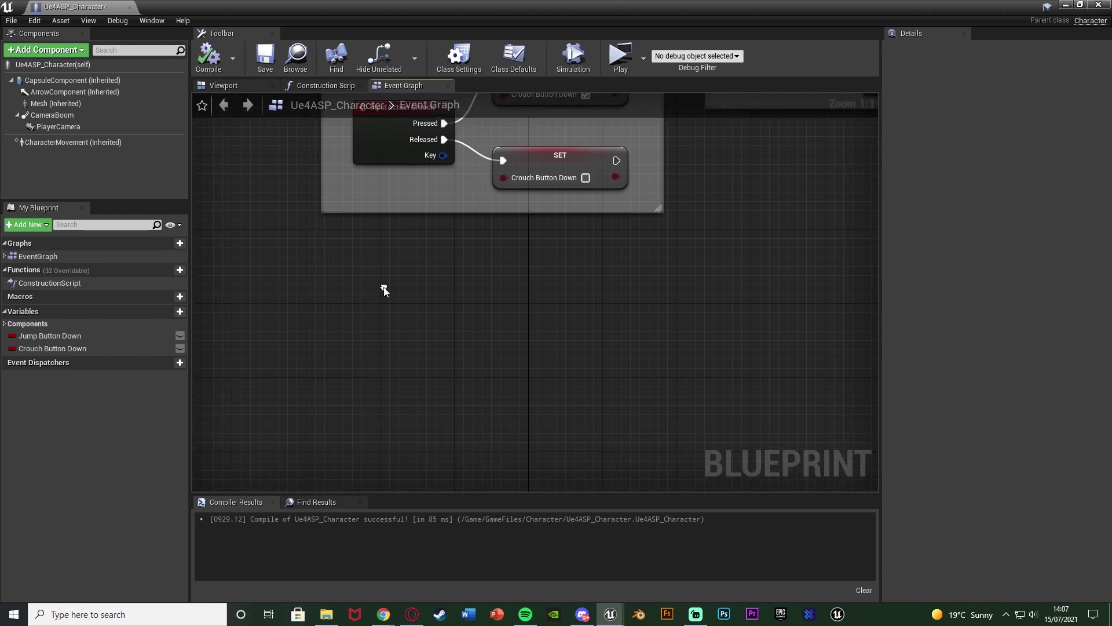
right_click(348, 326)
type("sprint")
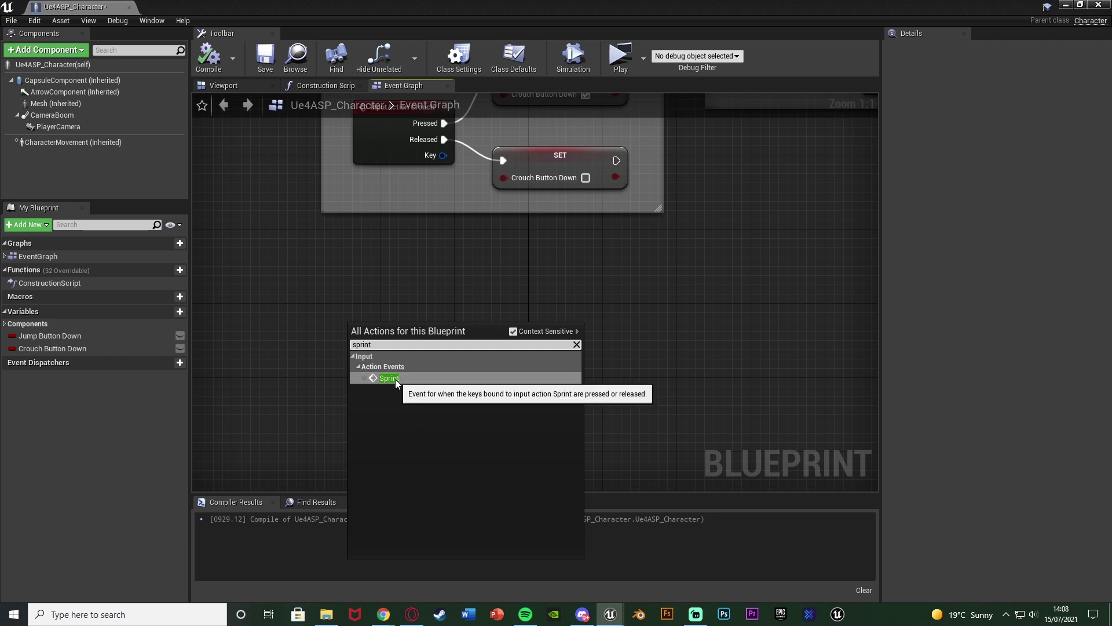
left_click(396, 379)
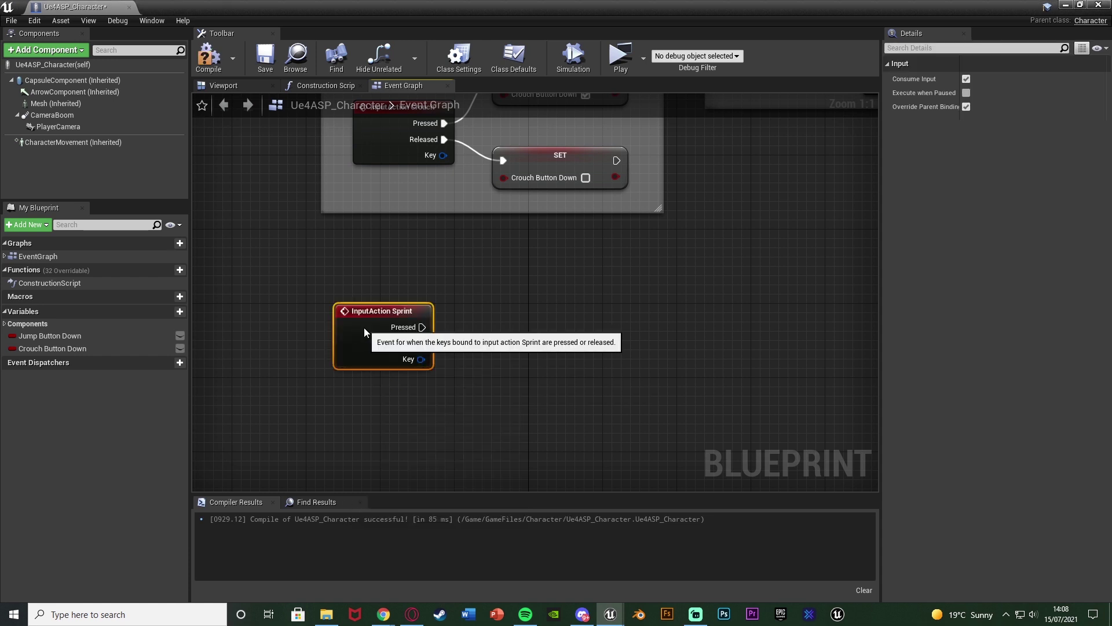
right_click_drag(501, 358, 381, 348)
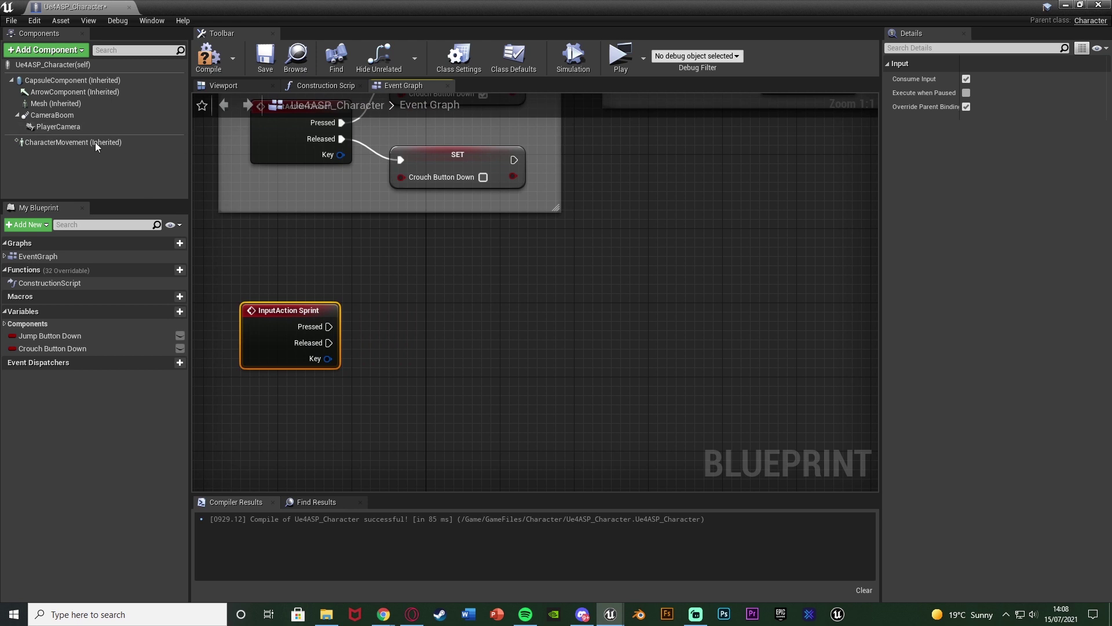
Add a Character Movement reference beside the Sprint event and create a Set Max Walk Speed node from it
left_click_drag(95, 143, 432, 336)
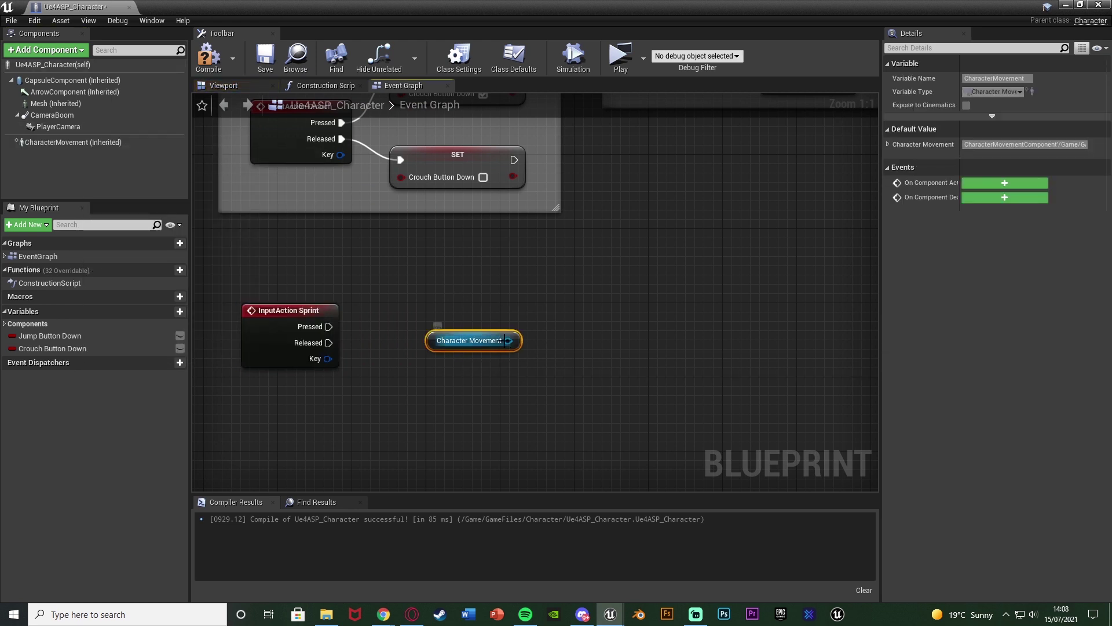
left_click_drag(508, 340, 506, 288)
type("set")
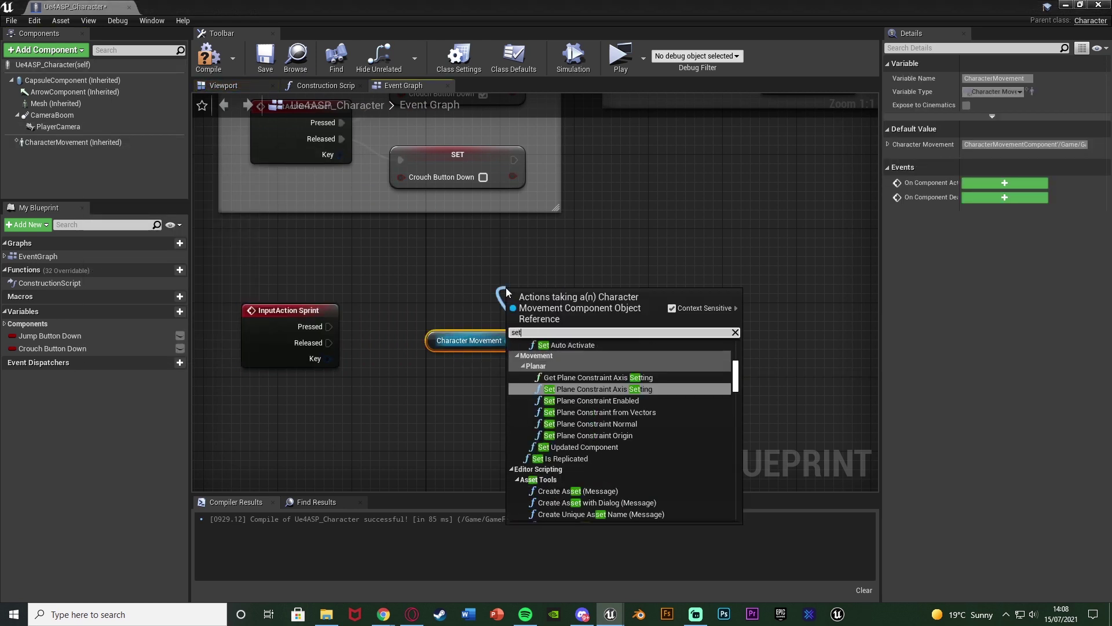
type(" max walk")
key("Return")
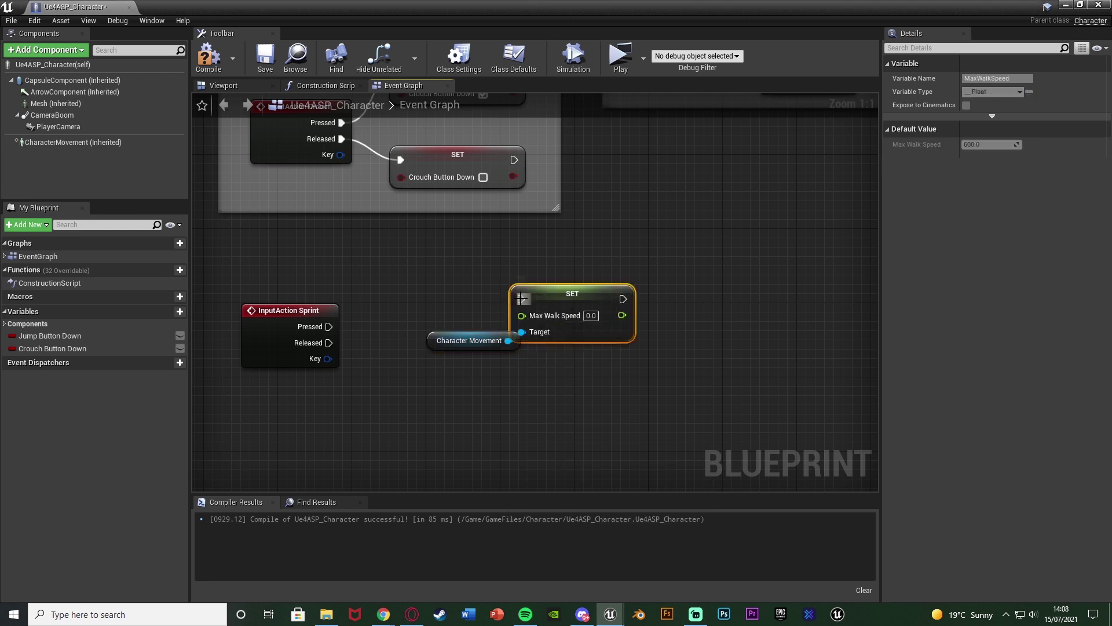
Connect the Sprint event's Pressed output to the Max Walk Speed SET node and arrange that node above the Character Movement reference
left_click_drag(521, 298, 329, 326)
left_click_drag(550, 294, 467, 280)
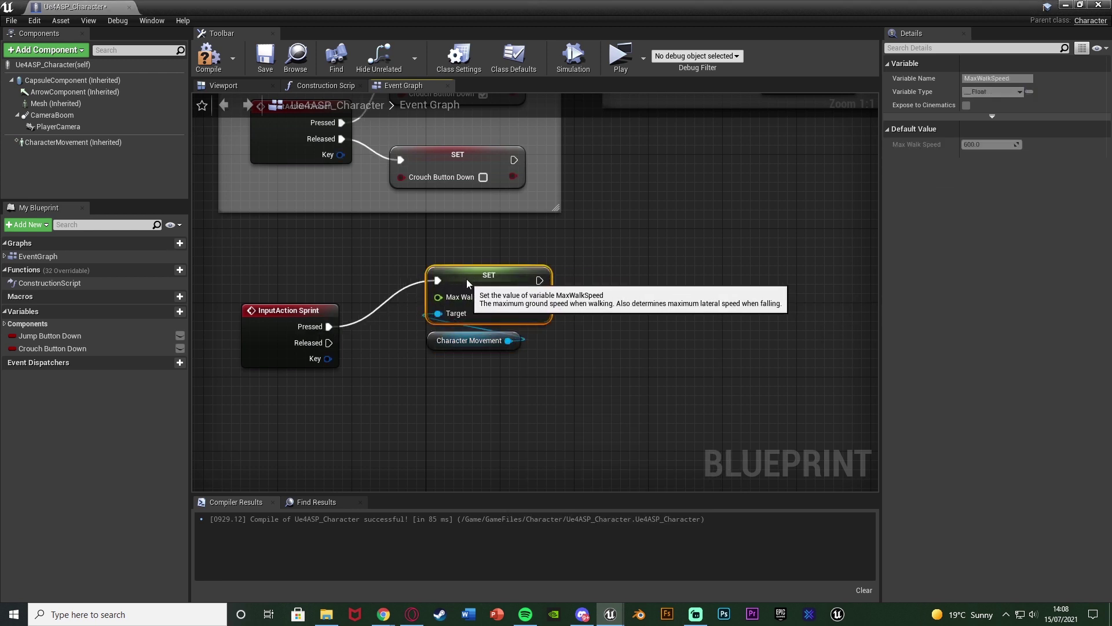
left_click_drag(446, 373, 460, 289)
left_click(458, 268)
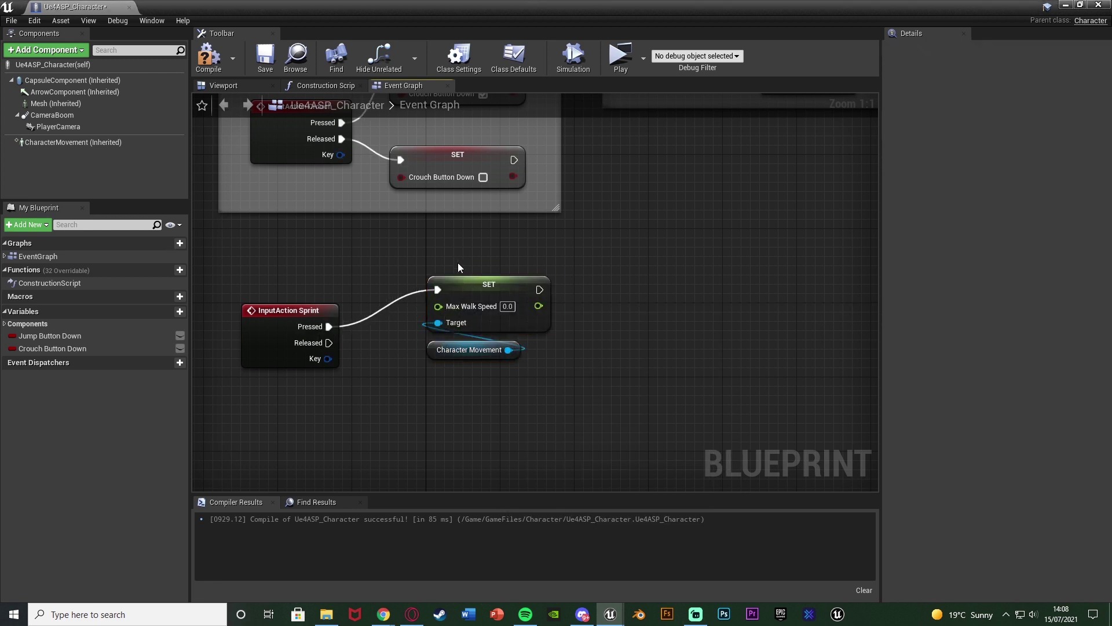
Duplicate the Max Walk Speed SET node, connect the copy to Released and Character Movement, and compile and save the blueprint
left_click(470, 284)
key("ctrl+c")
key("ctrl+v")
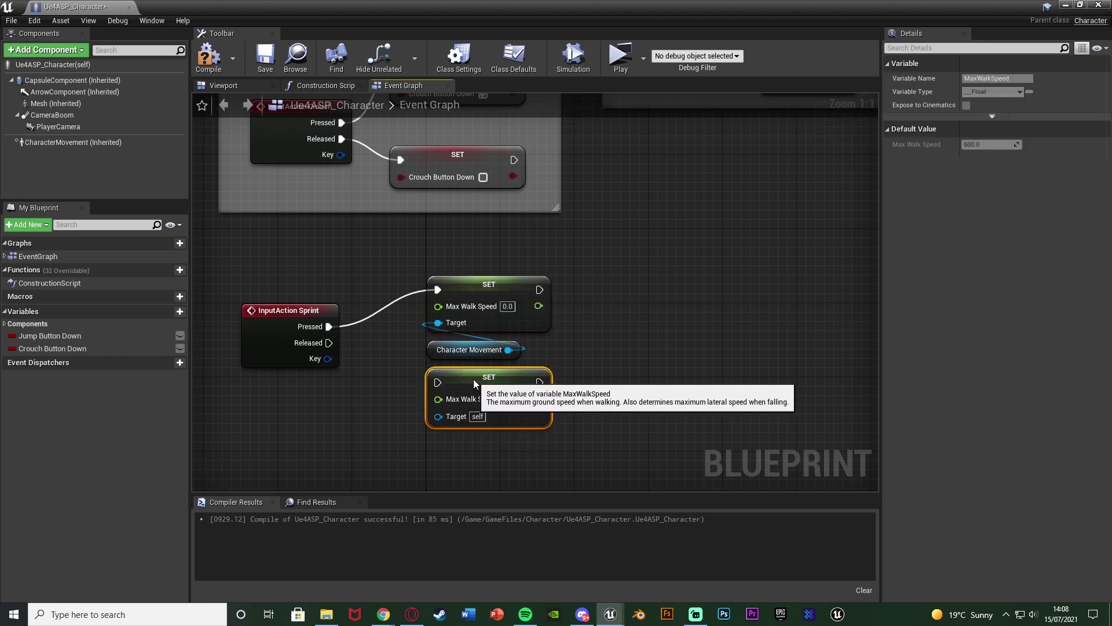
left_click_drag(328, 343, 437, 382)
left_click_drag(508, 349, 439, 416)
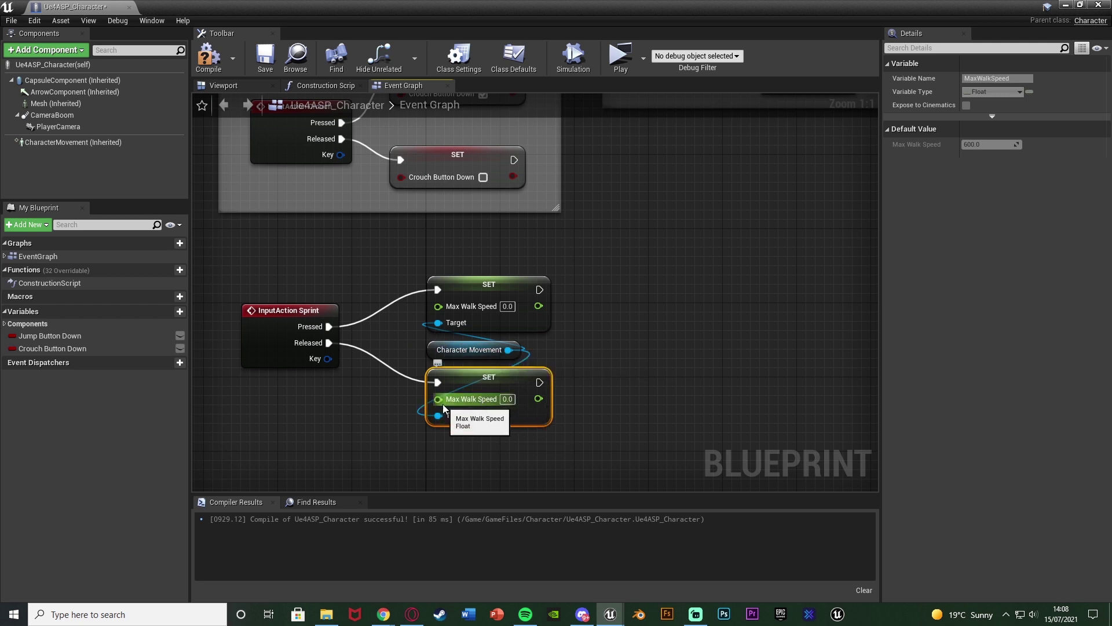
key("F7")
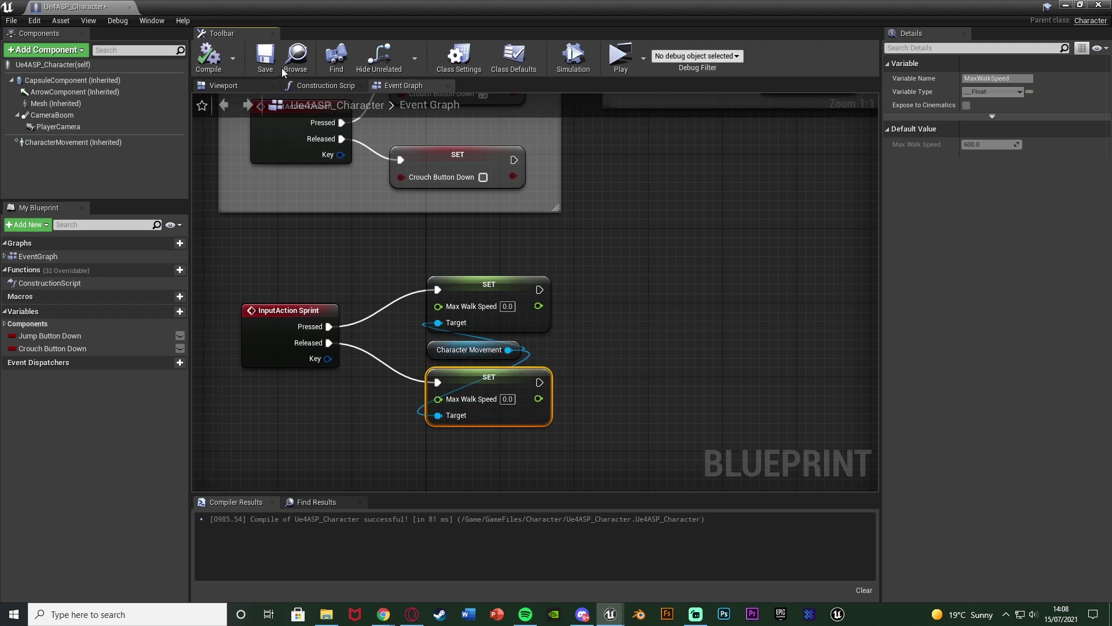
key("ctrl+s")
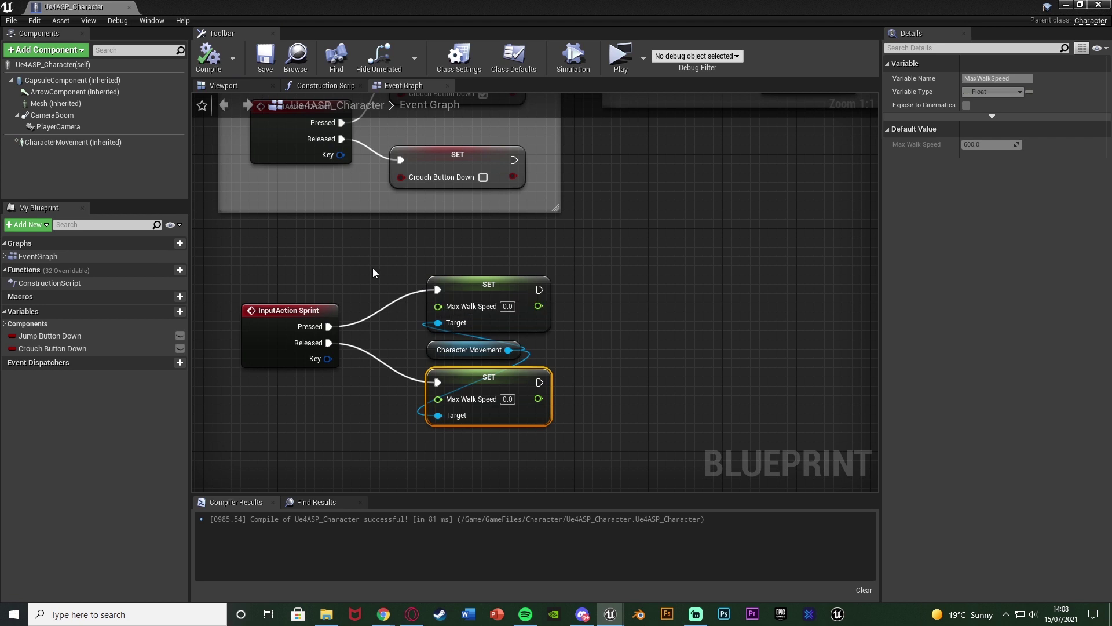
Look up the max walk speed settings in the Character Movement component's details
left_click(104, 142)
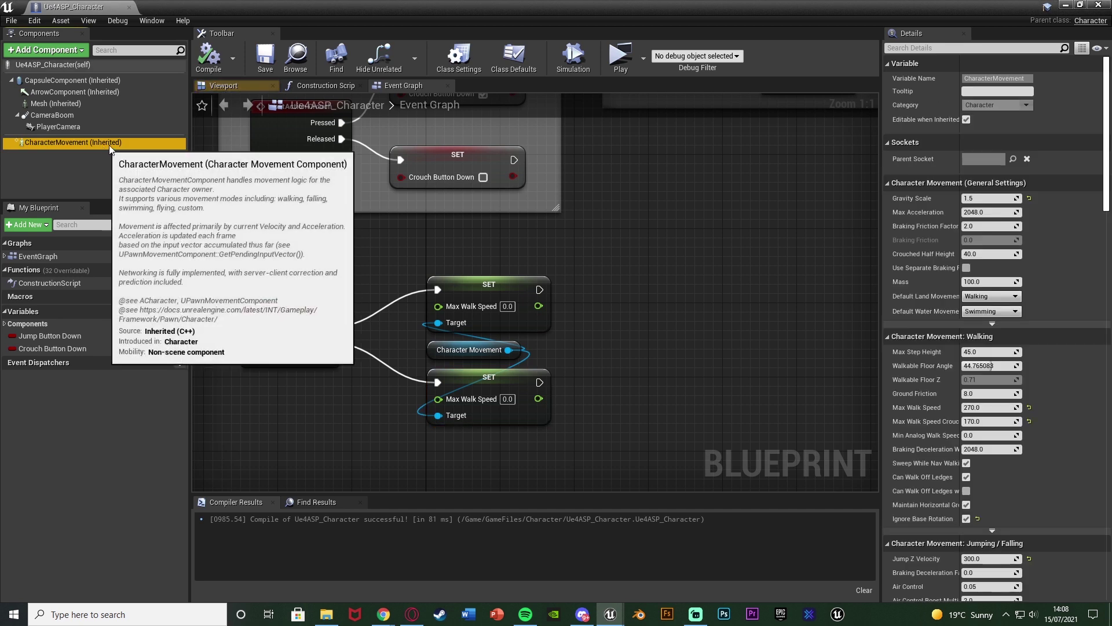
left_click(983, 48)
type("set max")
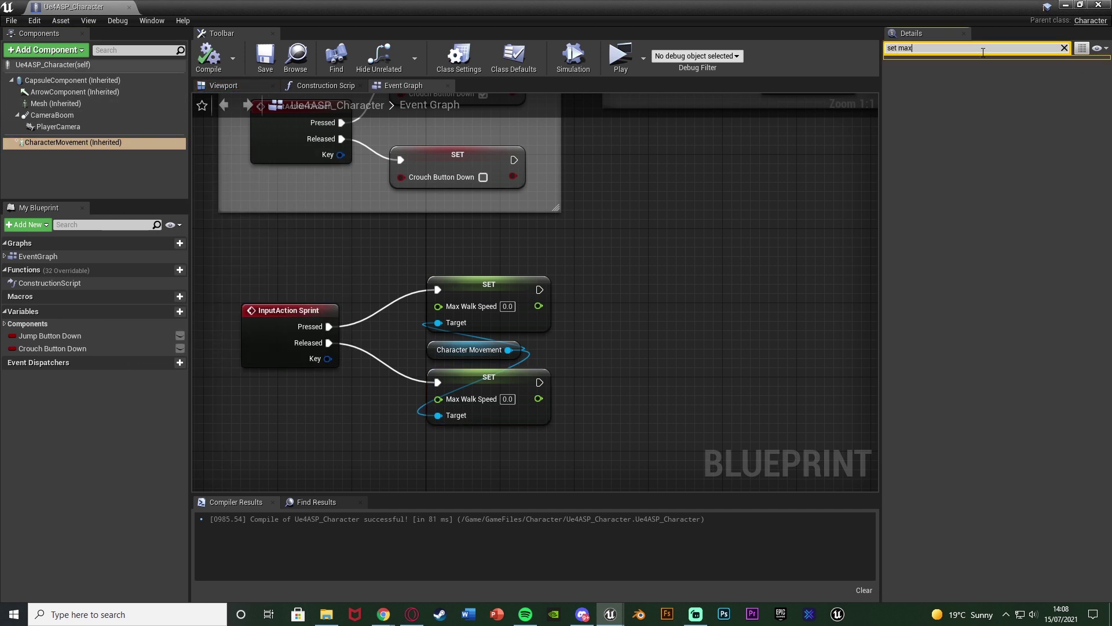
type("ax walk")
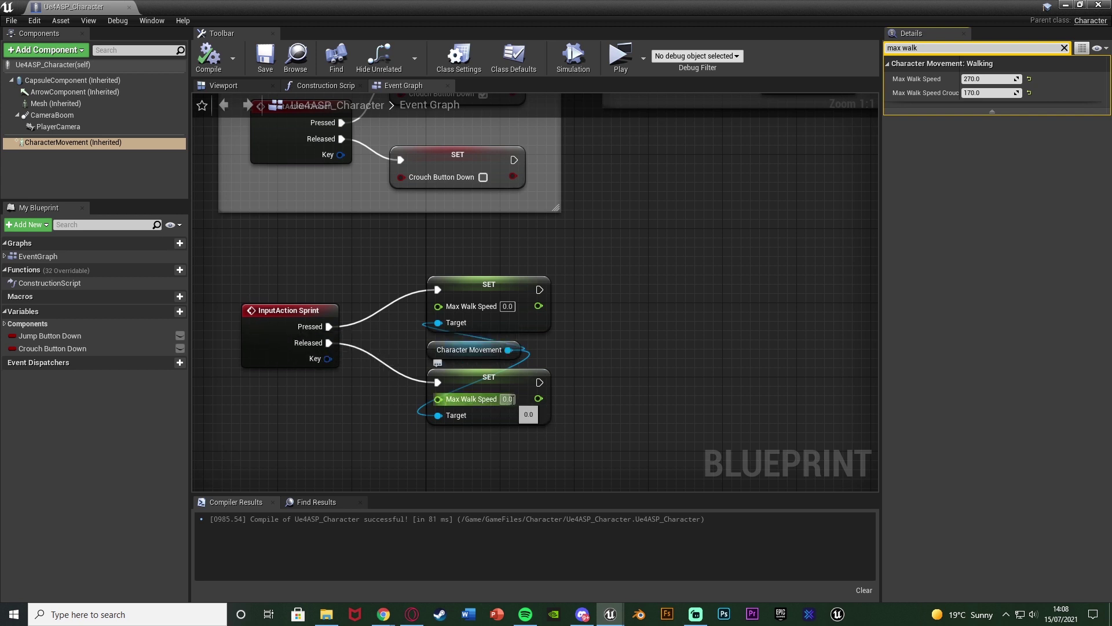
Set Max Walk Speed to 270 on the Released SET node and 450 on the Pressed one, and compile and save the blueprint
left_click(507, 399)
type("270")
key("Return")
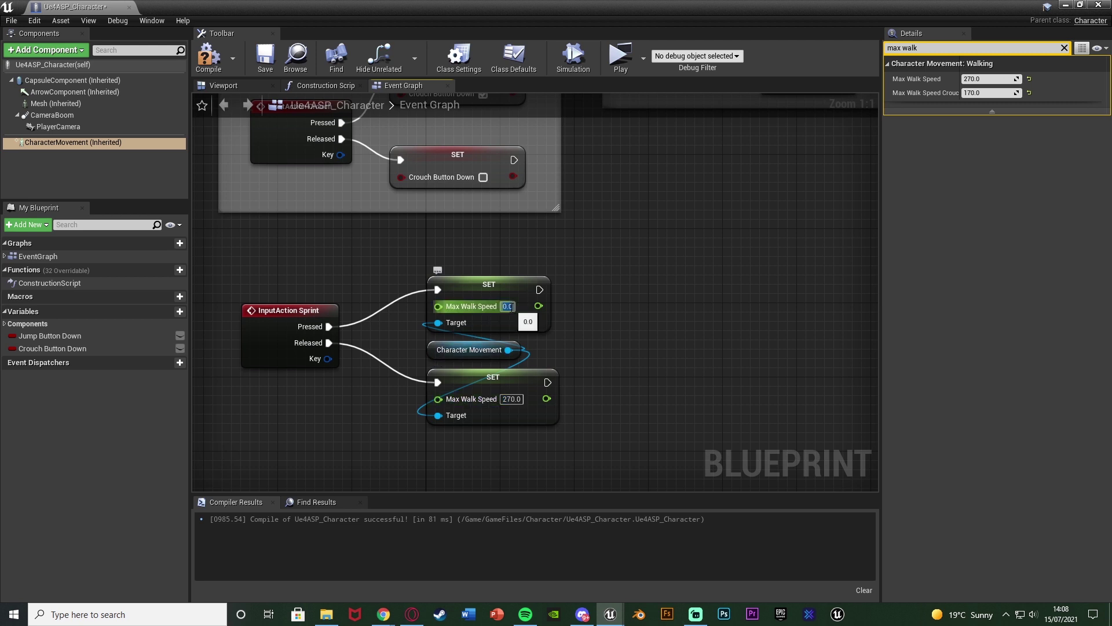
type("45")
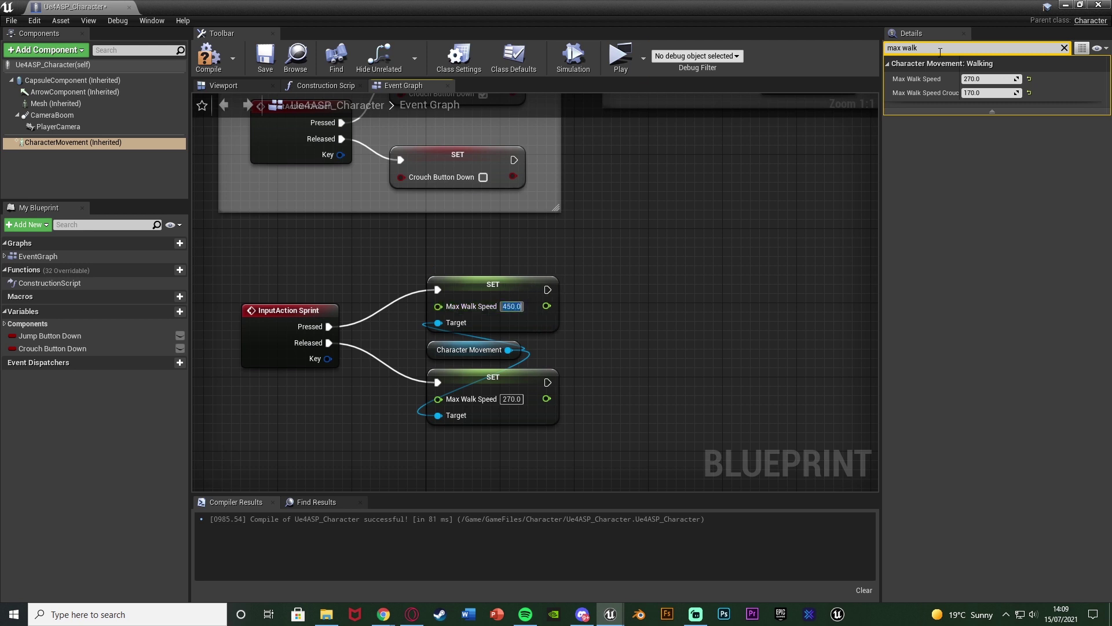
left_click(1064, 49)
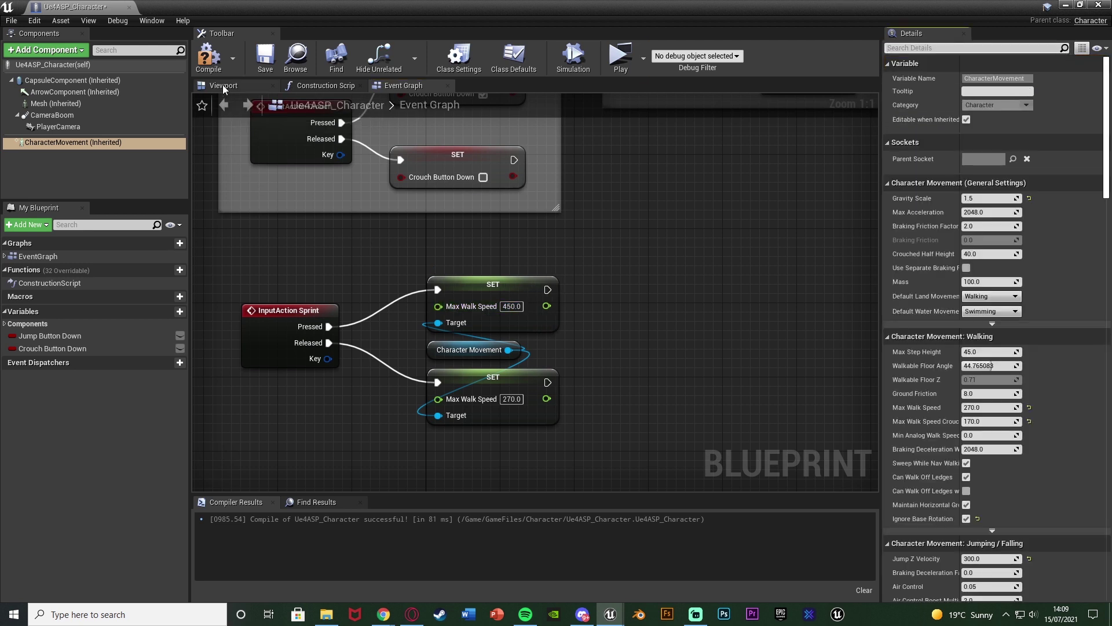
left_click(269, 59)
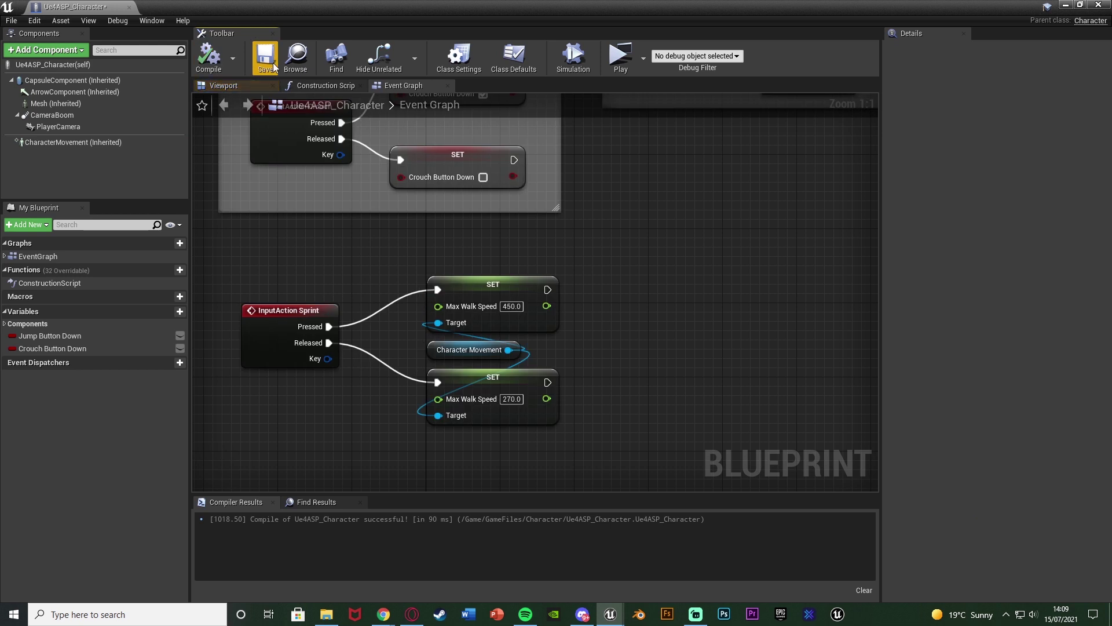
Play the level in a preview window to test the character's sprint movement
left_click(621, 58)
key("w")
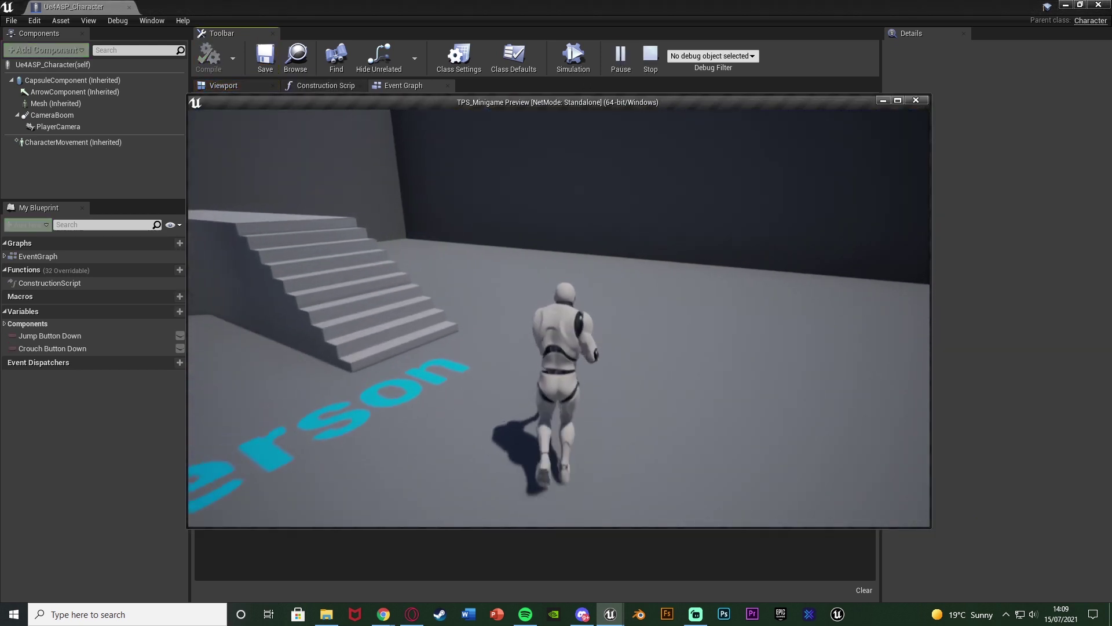
key("Escape")
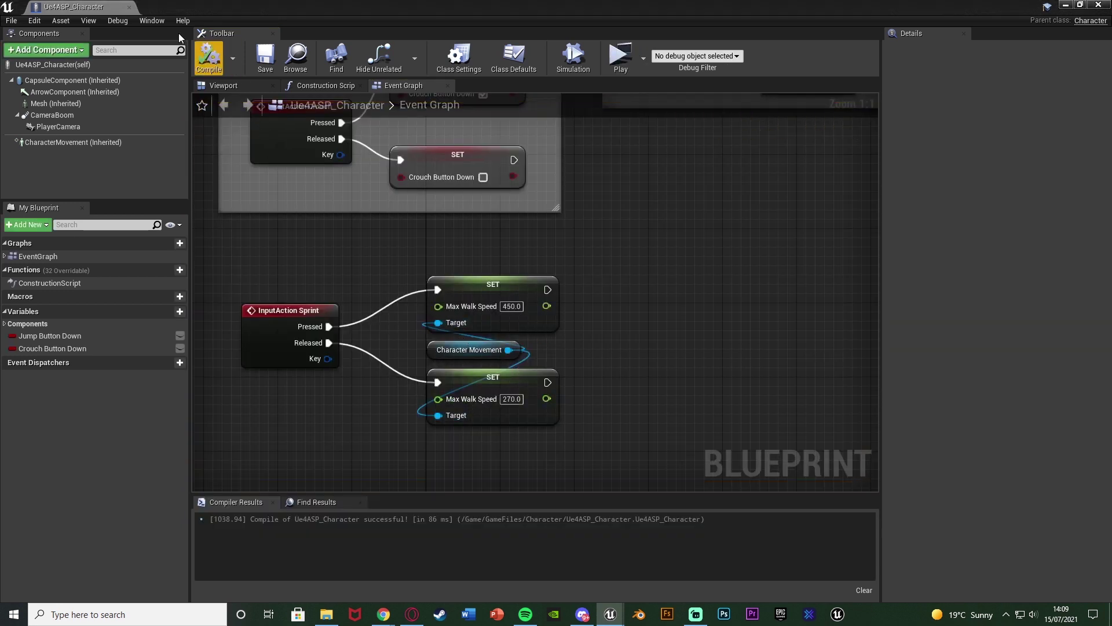
Change the Sprint action mapping's key to Left Shift in the project's input settings
left_click(36, 22)
left_click(91, 161)
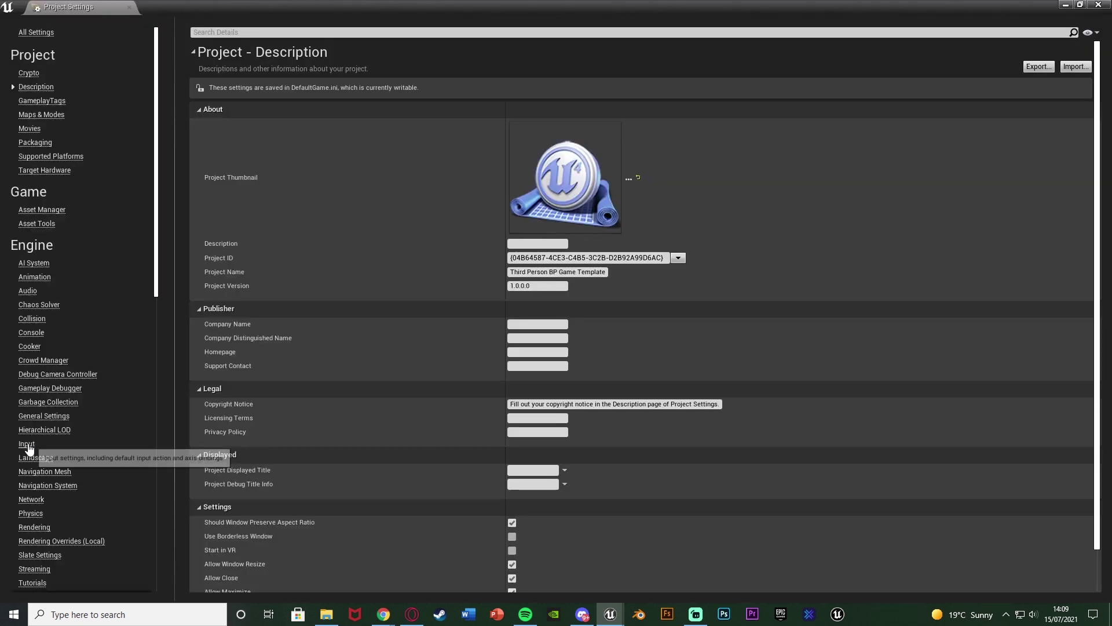
left_click(30, 442)
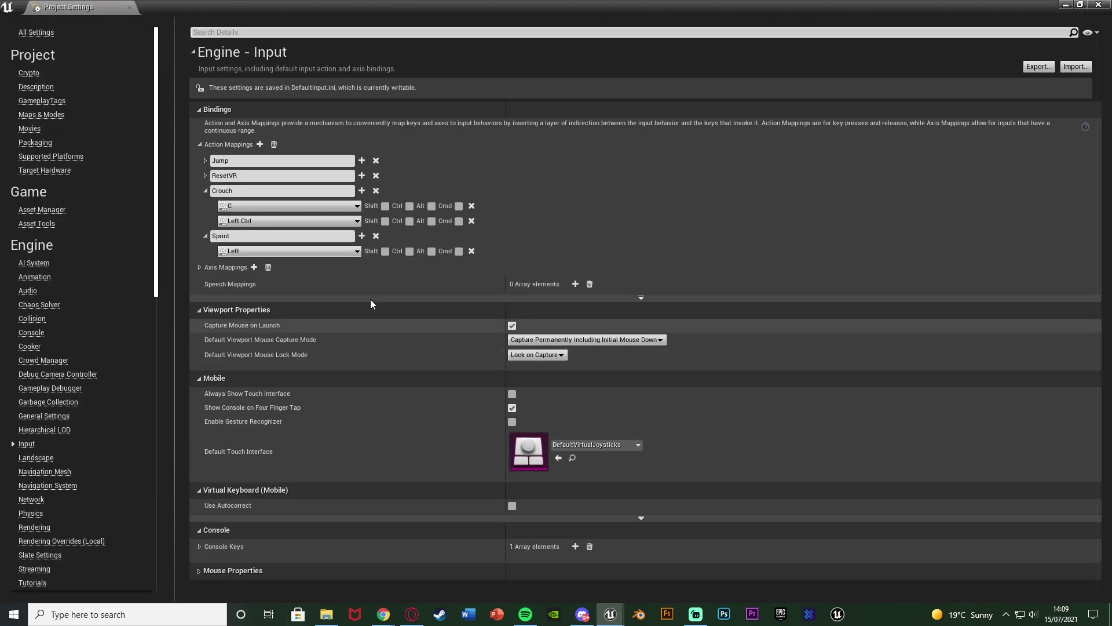
left_click(265, 252)
type("shi")
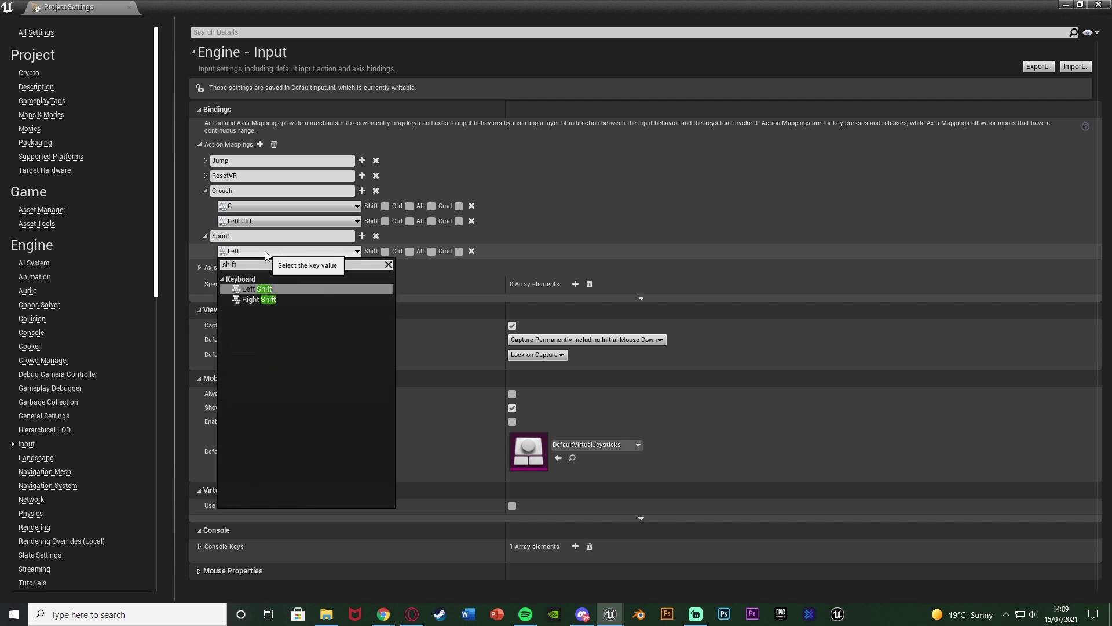
type("ft")
left_click(269, 289)
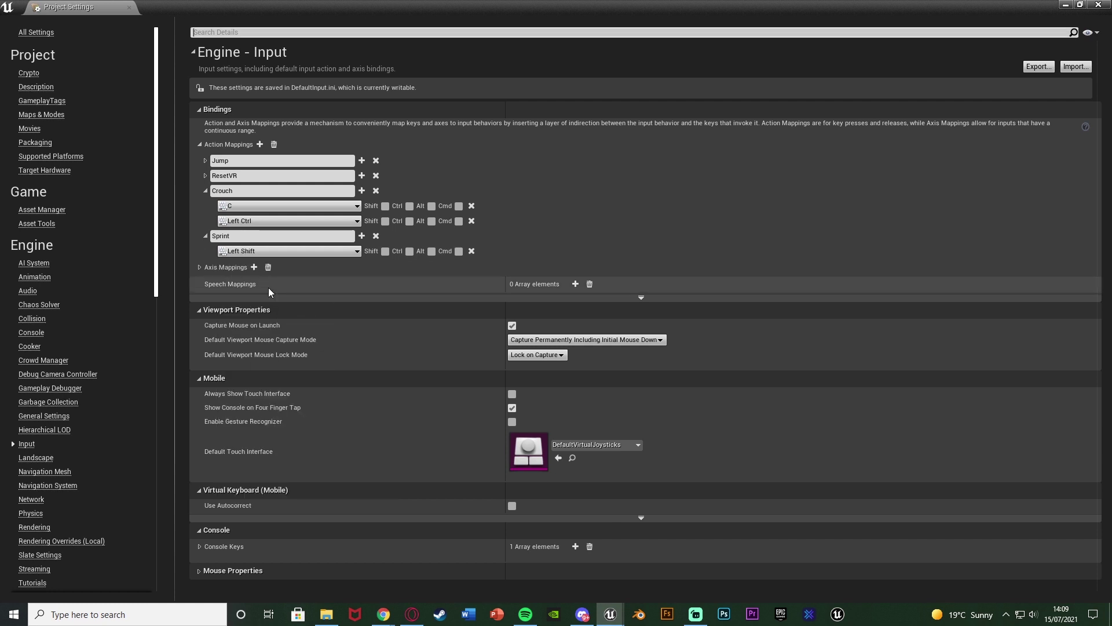
left_click(1098, 5)
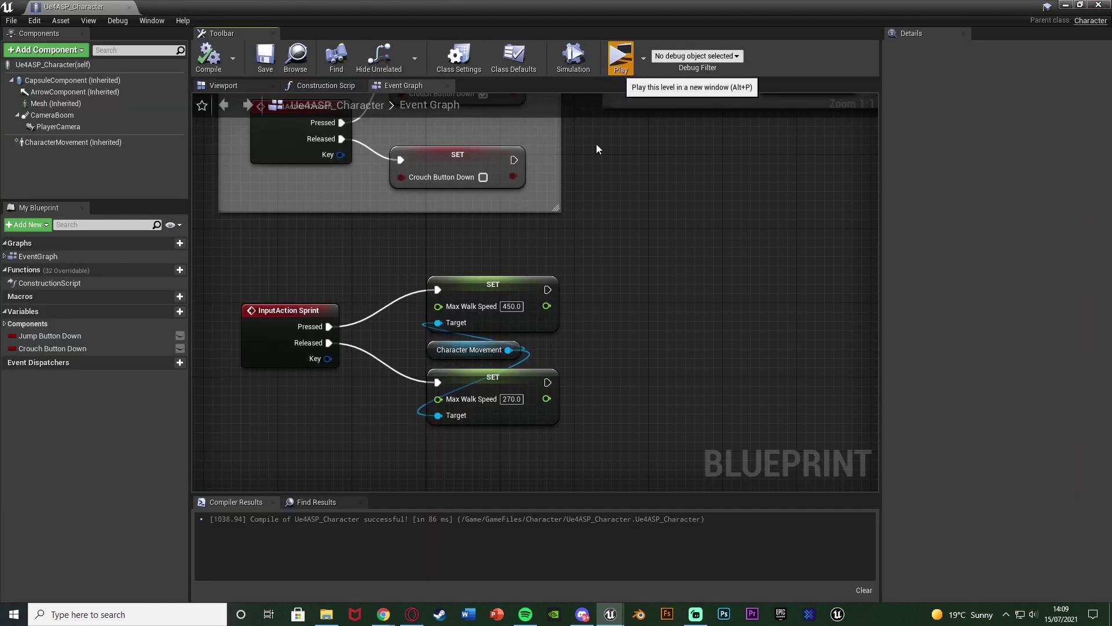
Play the level again to test sprinting with the Left Shift binding
left_click(621, 55)
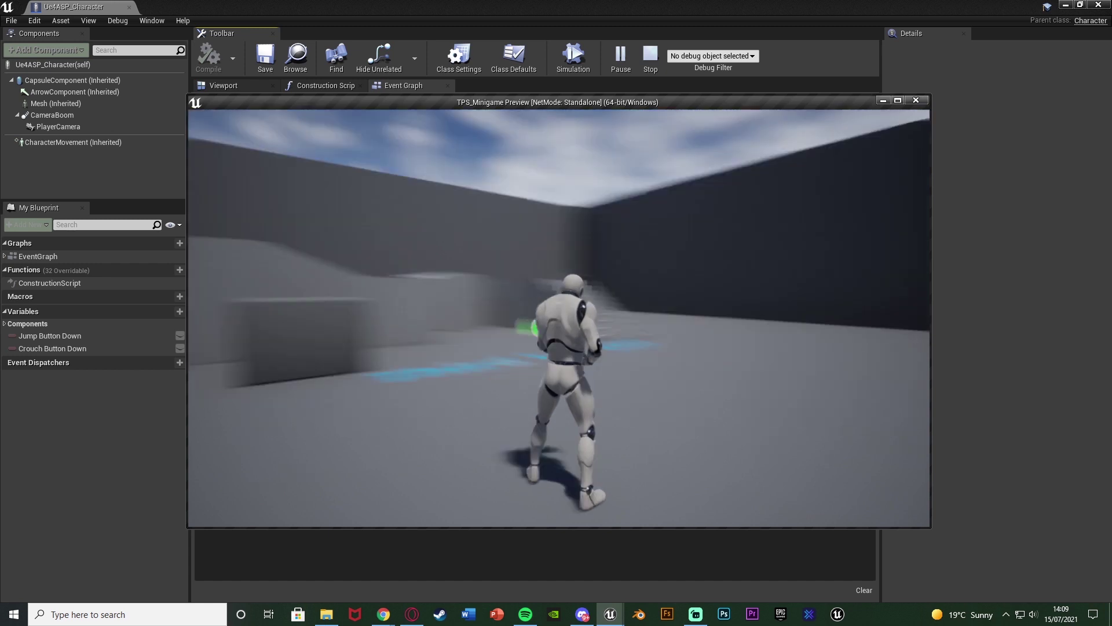
key("w")
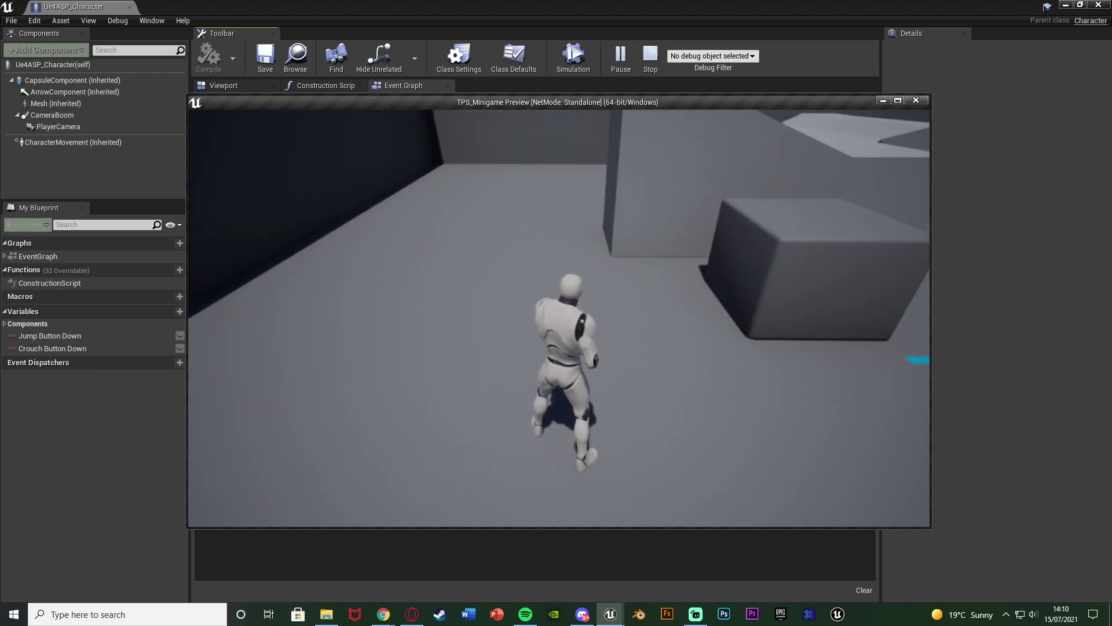
key("Escape")
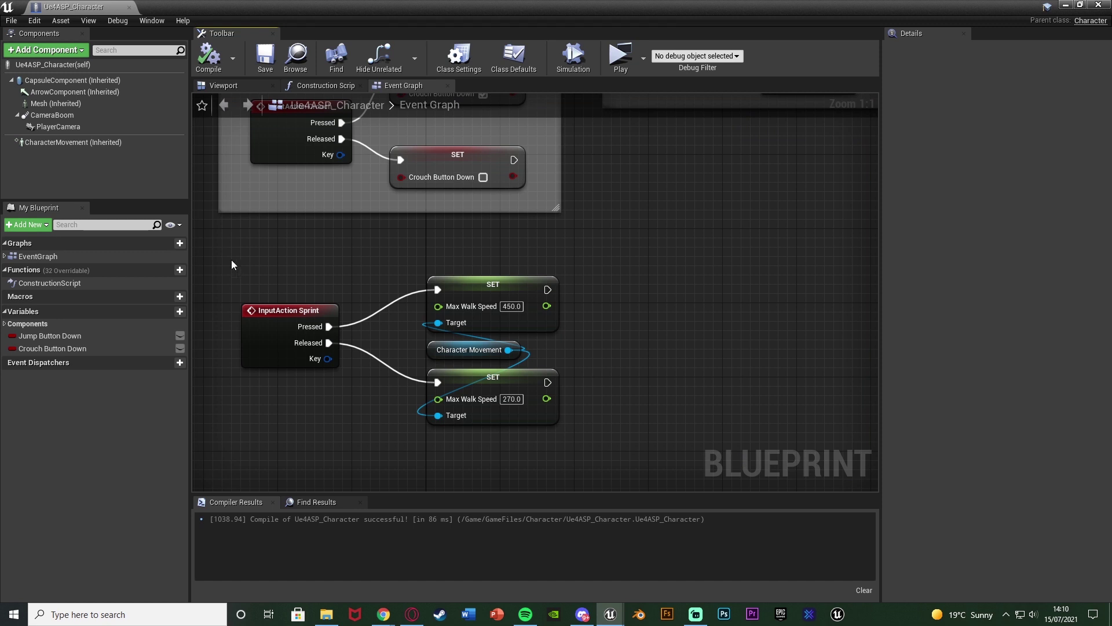
Enclose the Sprint event nodes in a comment box titled Sprinting, and compile and save the blueprint
left_click_drag(231, 265, 553, 448)
type("c")
type("Spr")
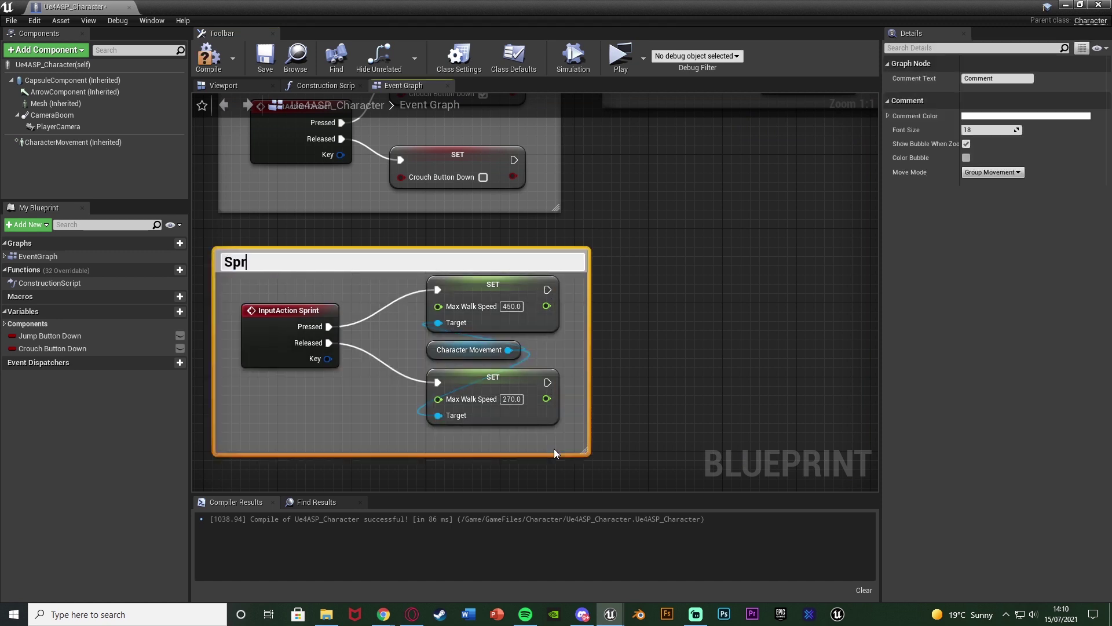
type("inting")
key("Return")
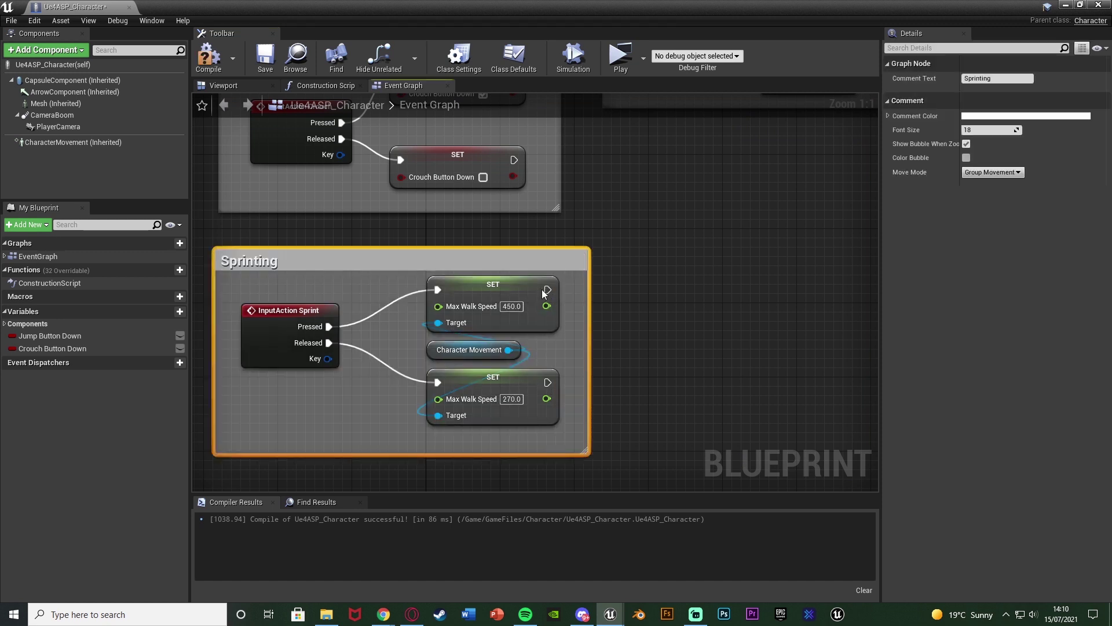
left_click(222, 64)
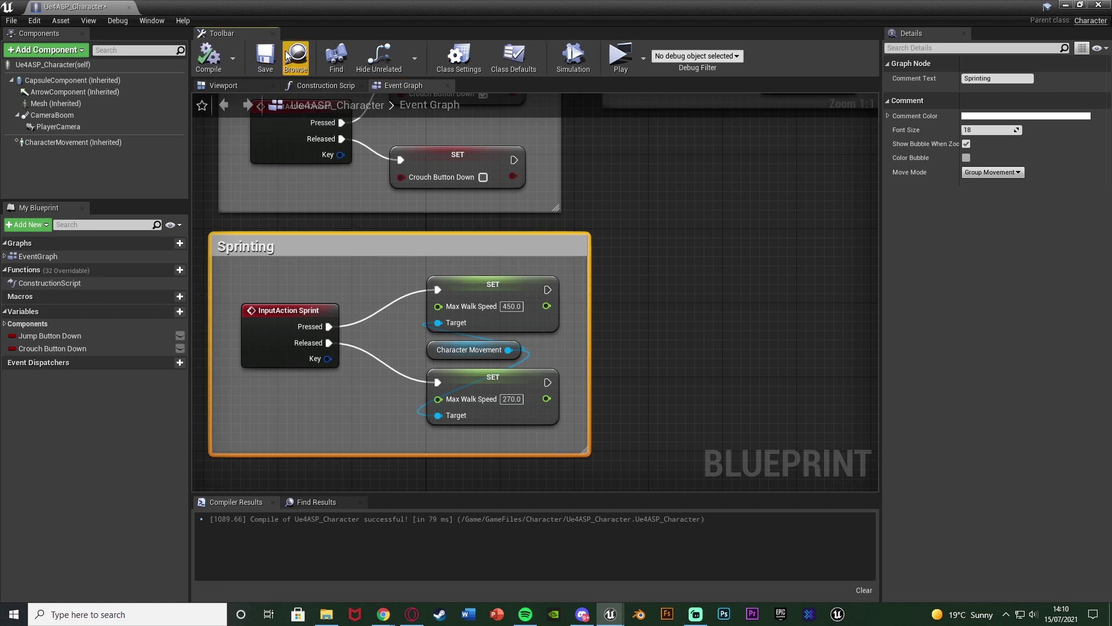
left_click(264, 61)
left_click(815, 335)
Add the First Person blueprint feature pack to the project from the main editor's GameFiles folder
left_click(1062, 5)
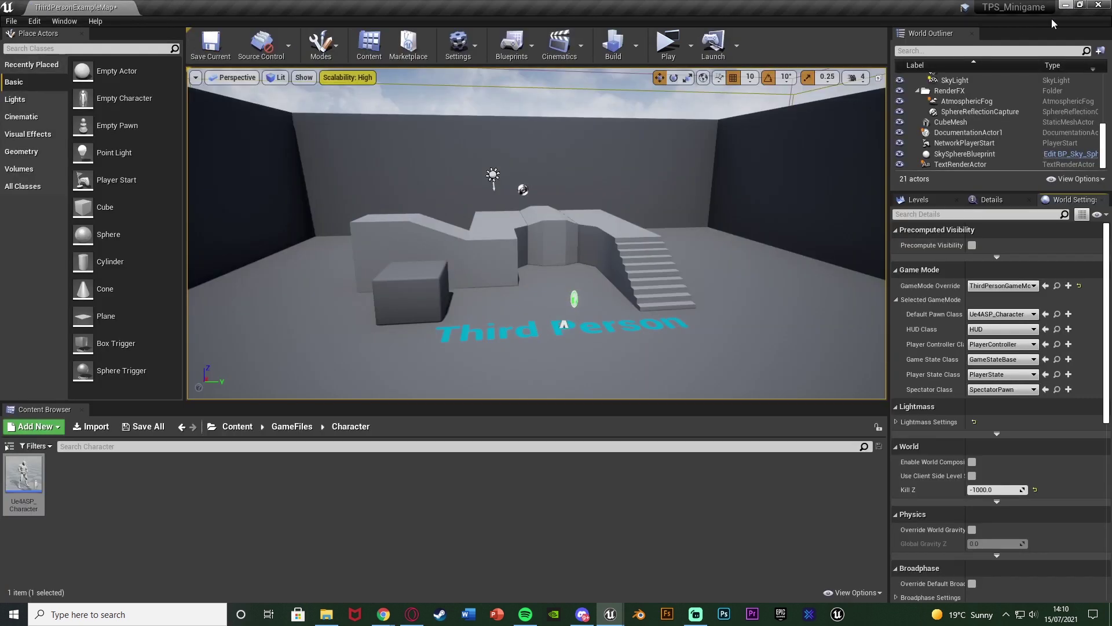
left_click(260, 464)
left_click(293, 427)
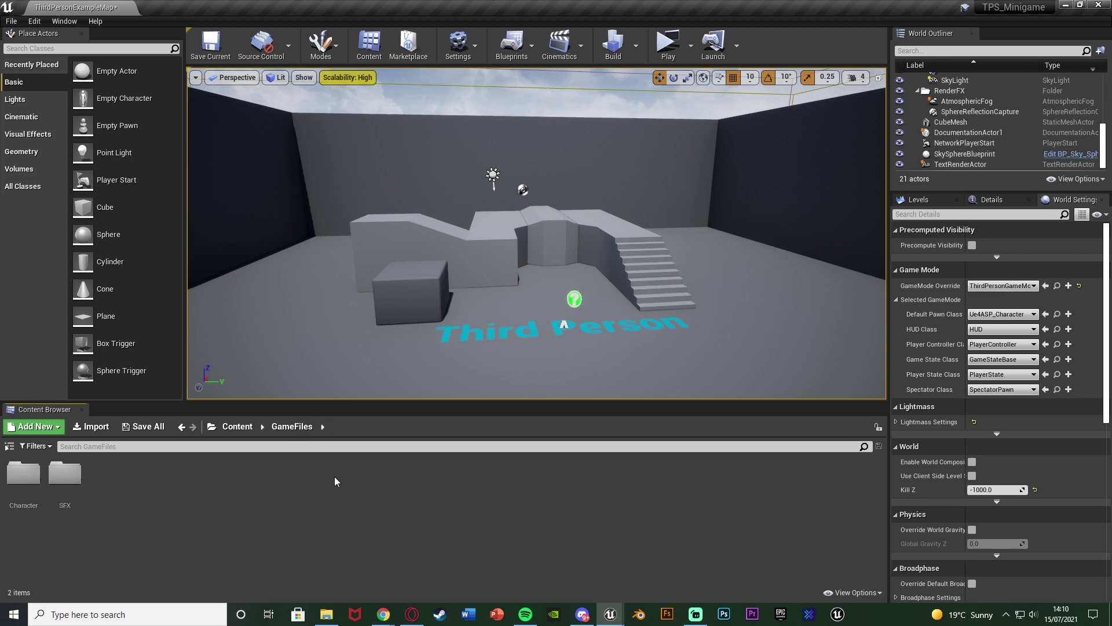
left_click(48, 430)
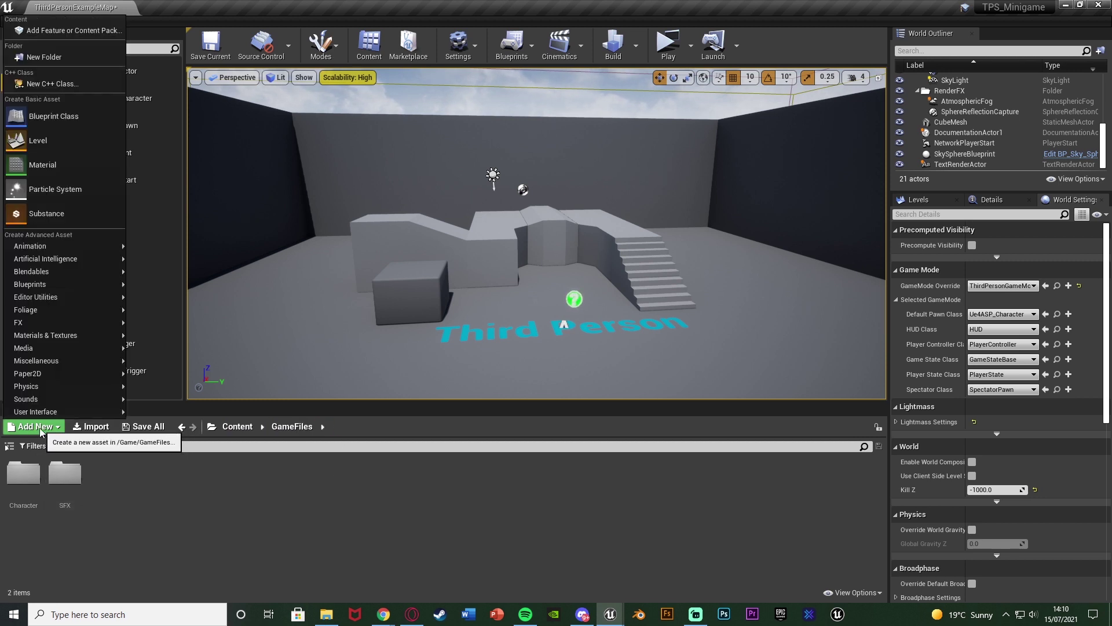
left_click(53, 31)
left_click(339, 263)
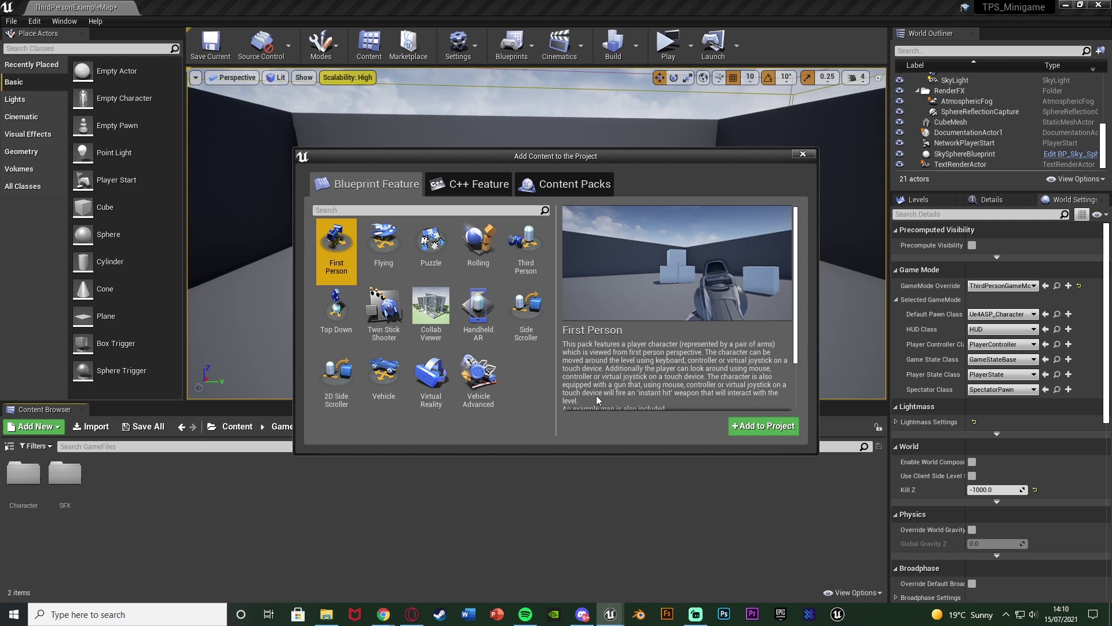
left_click(745, 426)
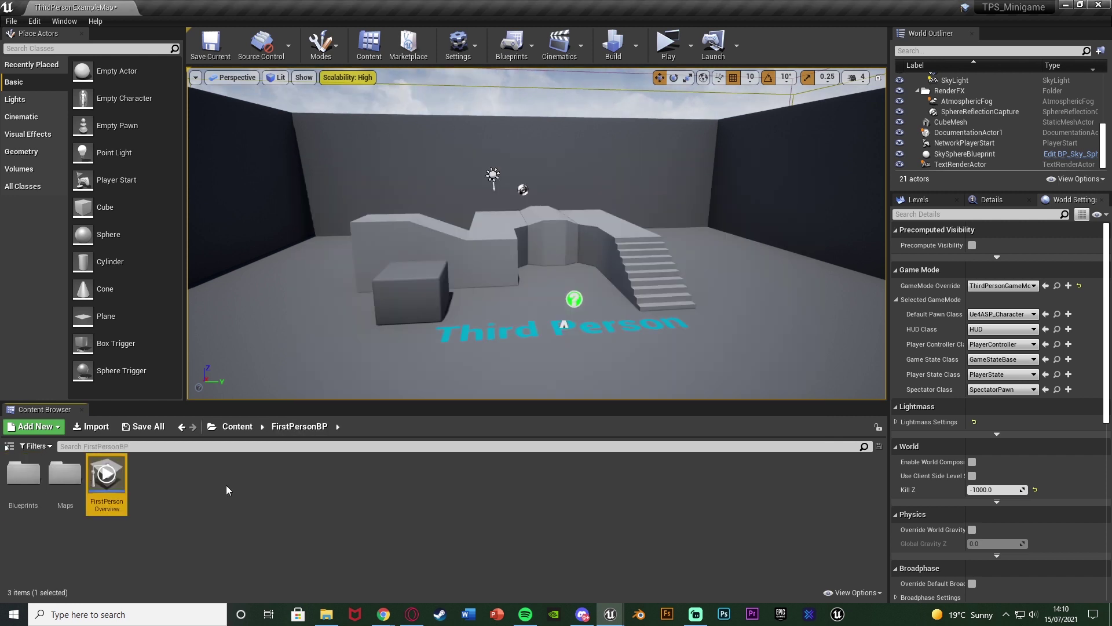
Locate the SK_FPGun skeletal mesh in the FirstPerson content's FPWeapon Mesh folder
left_click(238, 426)
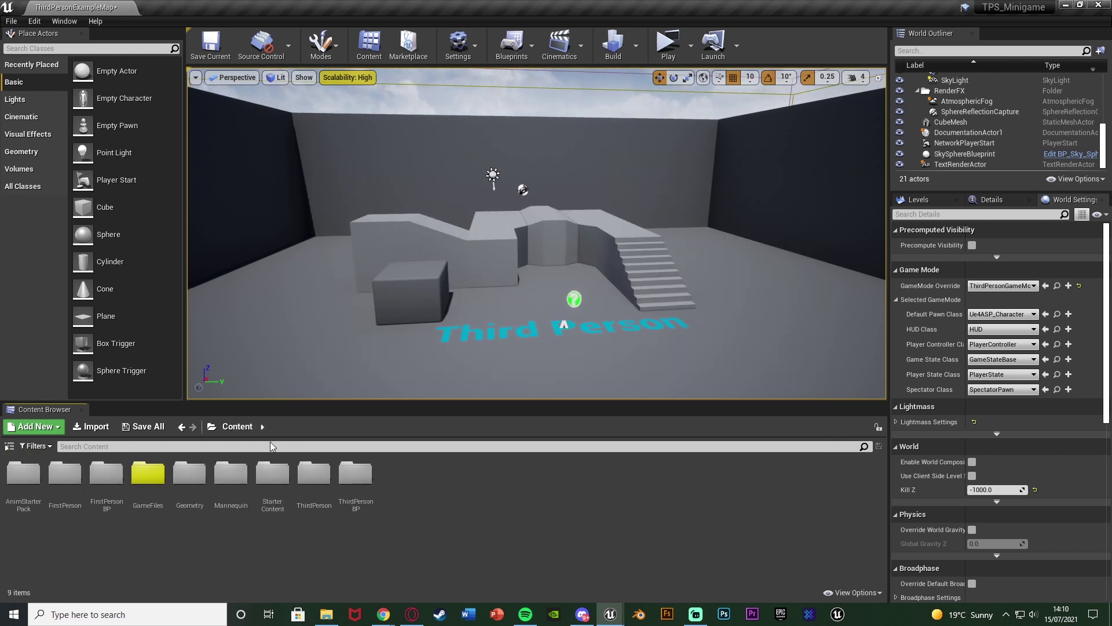
left_click(77, 495)
double_click(77, 495)
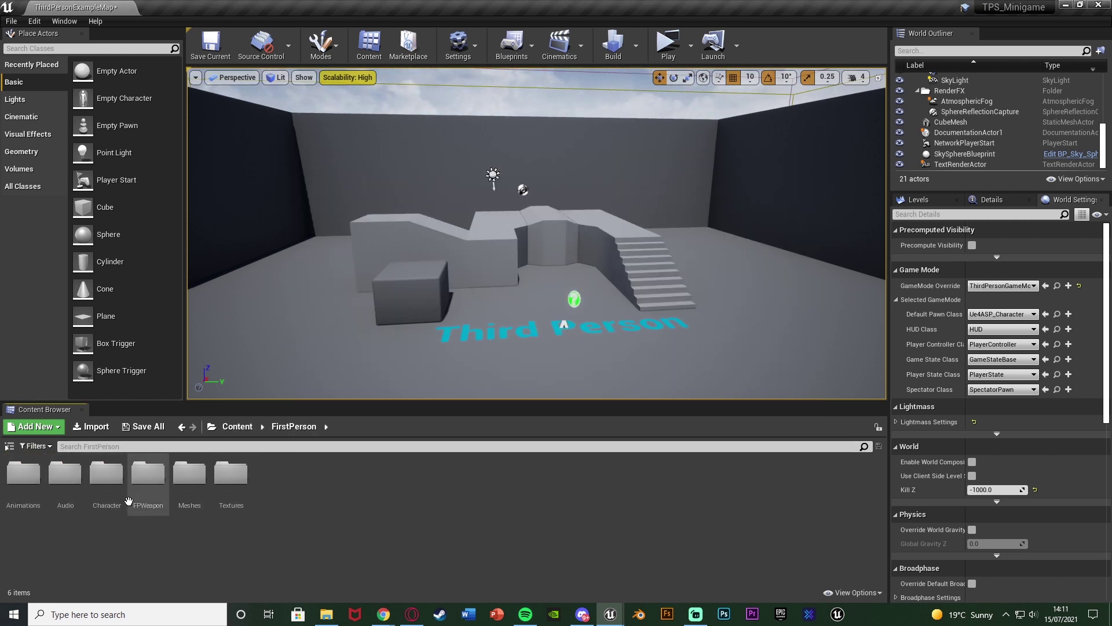
double_click(147, 491)
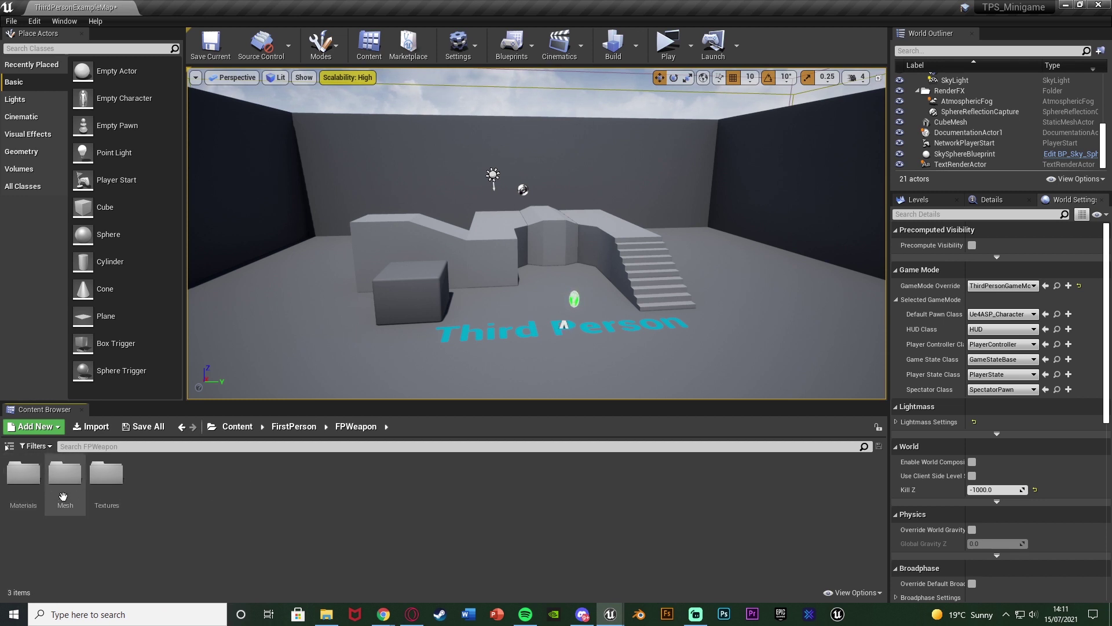
double_click(66, 497)
left_click(19, 504)
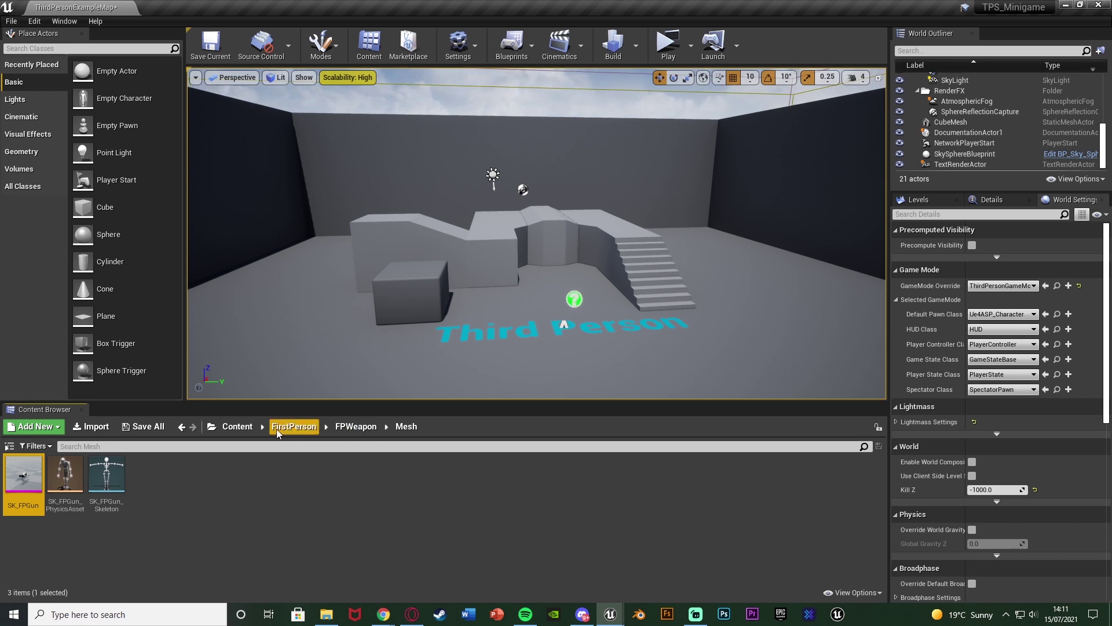
Open the FirstPersonCharacter blueprint from the FirstPersonBP Blueprints folder
left_click(238, 426)
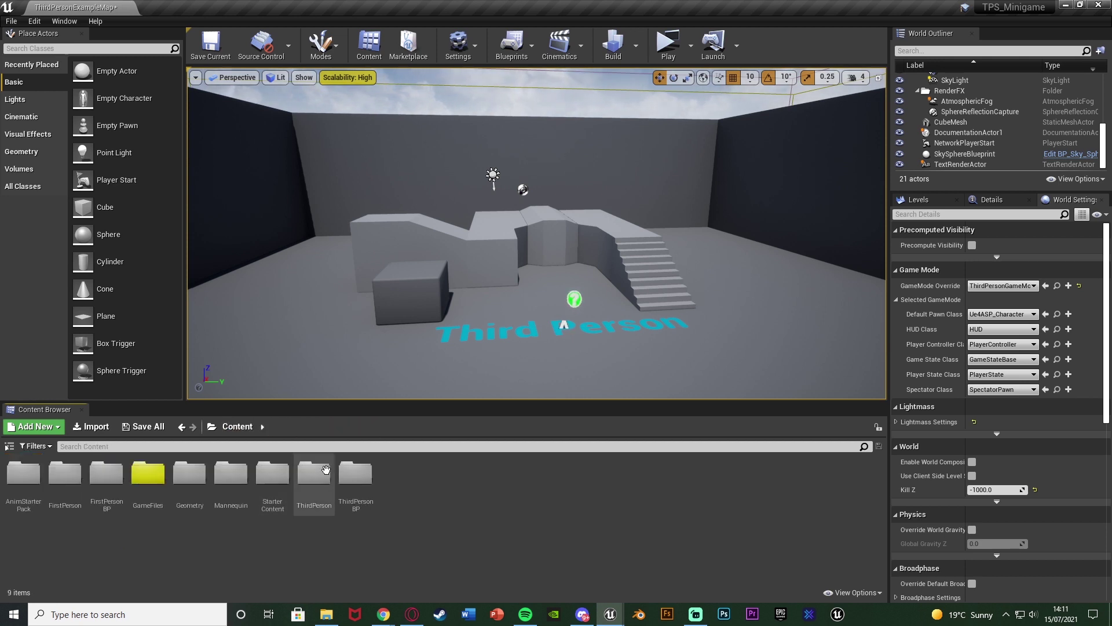
left_click(90, 486)
double_click(90, 485)
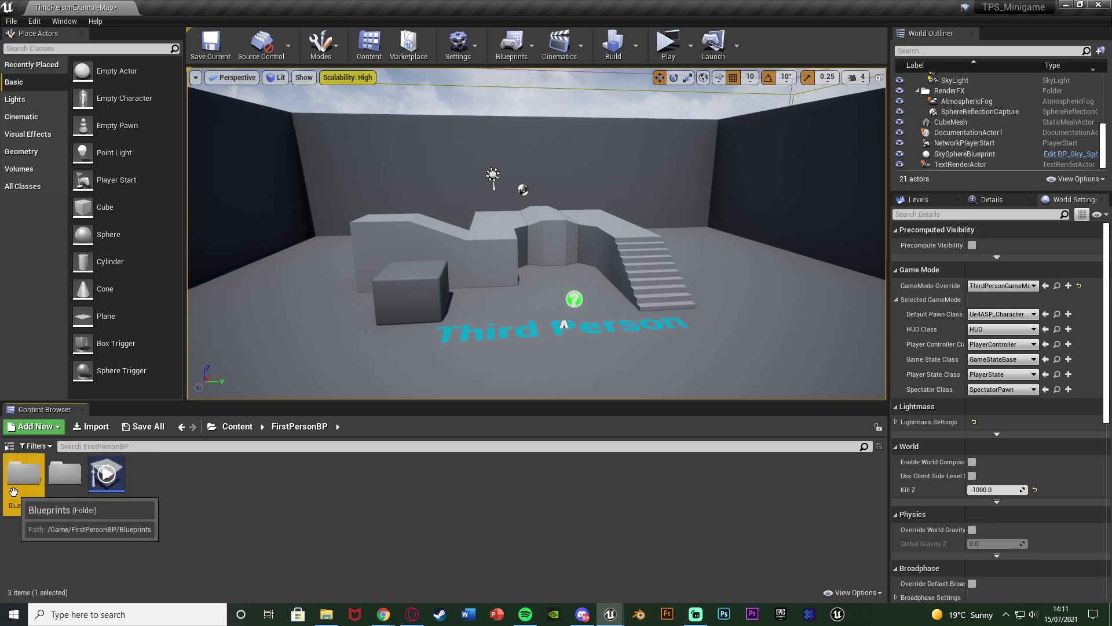
double_click(24, 480)
double_click(23, 489)
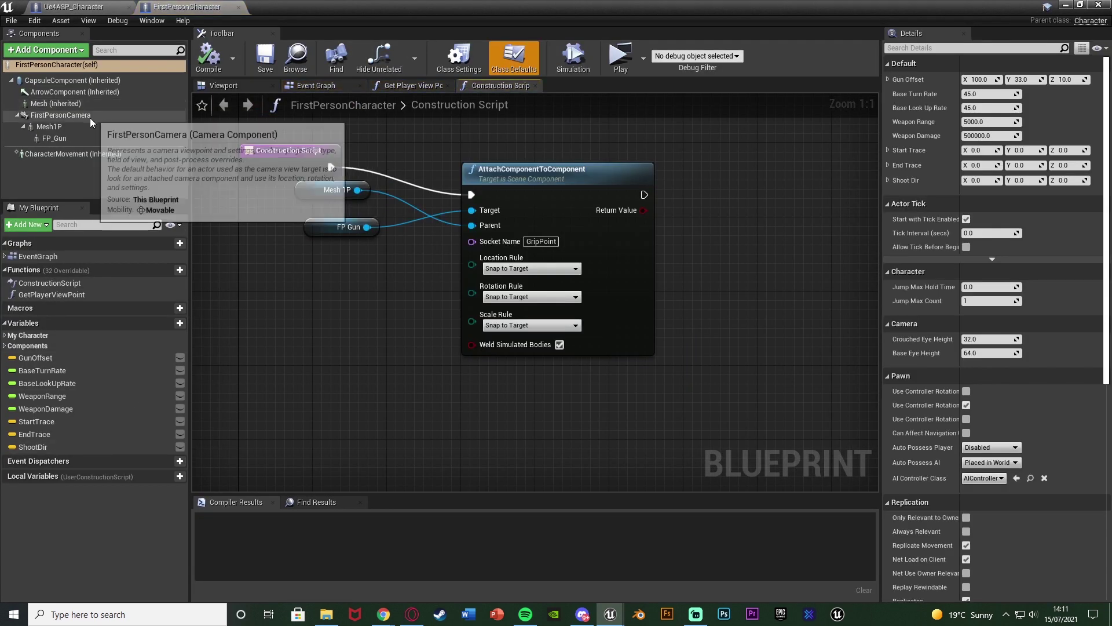
Examine the FP_Gun component in FirstPersonCharacter's viewport, and return to the Ue4ASP_Character blueprint
left_click(74, 126)
left_click(129, 138)
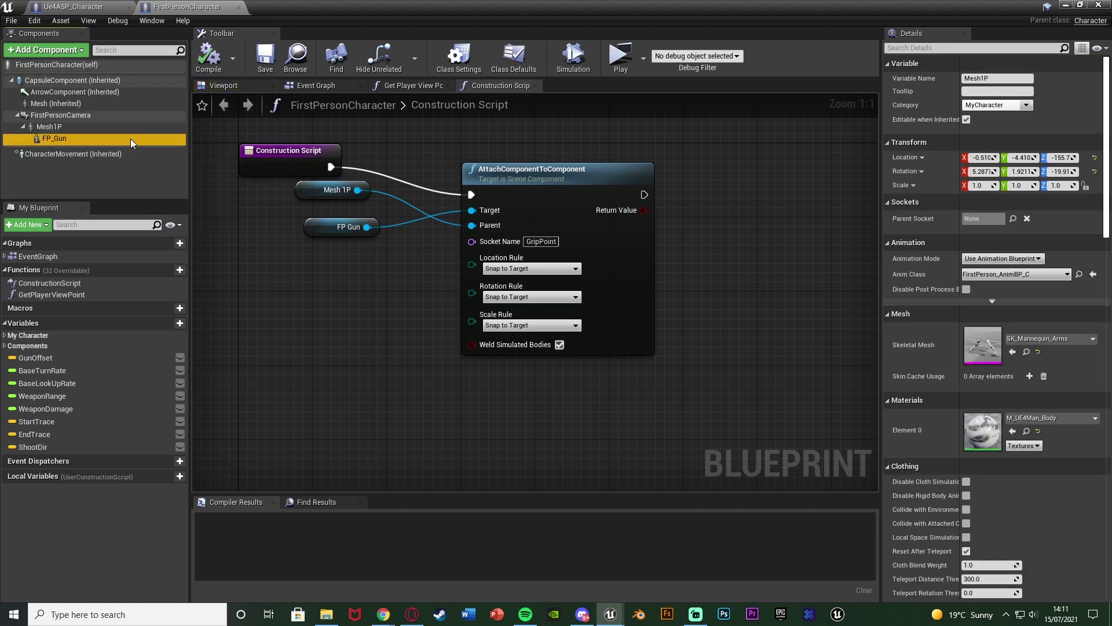
left_click(232, 86)
left_click(101, 138)
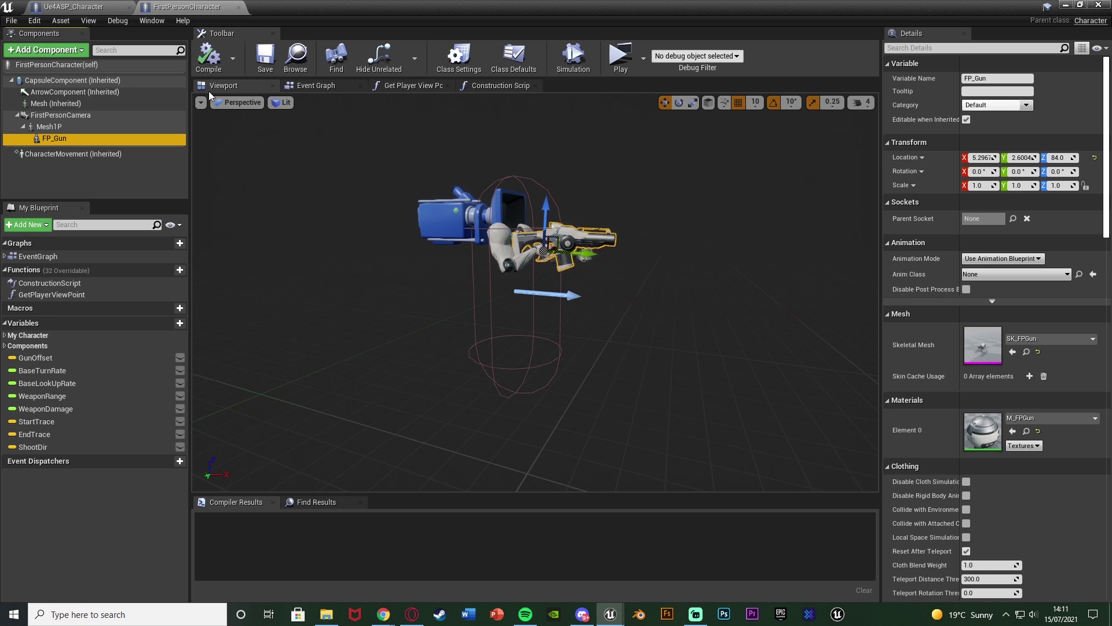
left_click(68, 5)
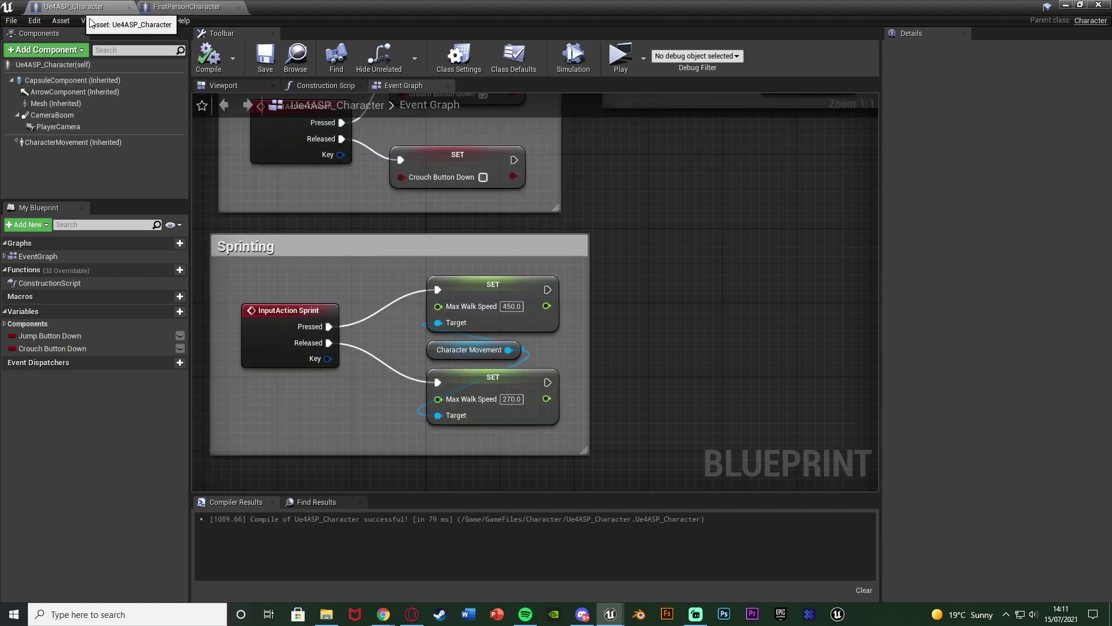
Paste the FP_Gun component into the Ue4ASP_Character blueprint and parent it to the Mesh component
left_click(221, 86)
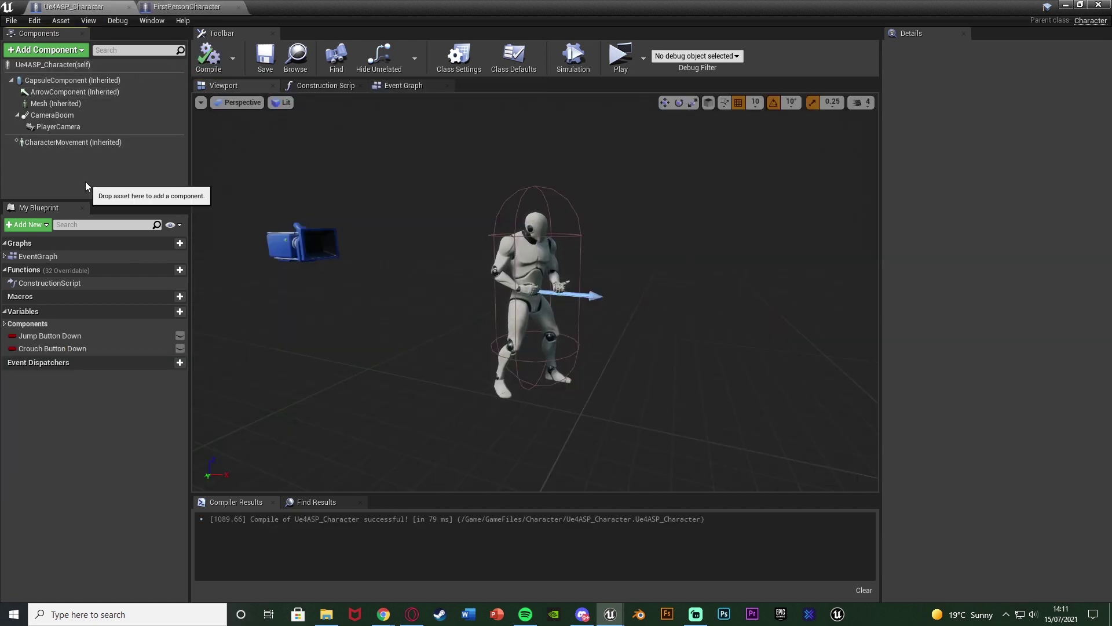
left_click_drag(85, 181, 85, 182)
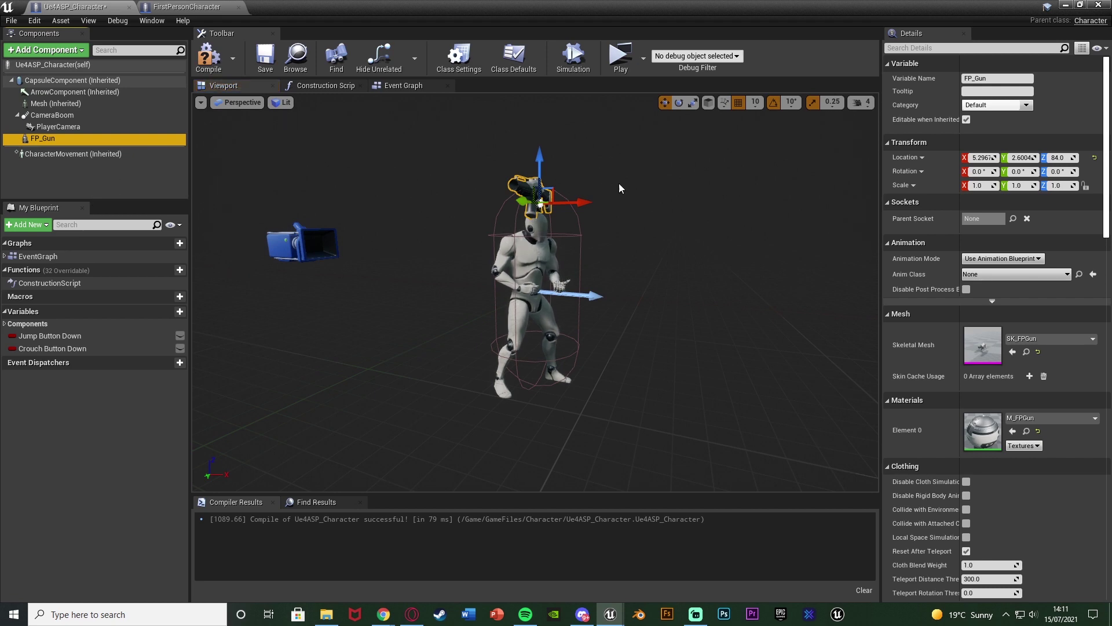
right_click_drag(635, 277, 548, 277)
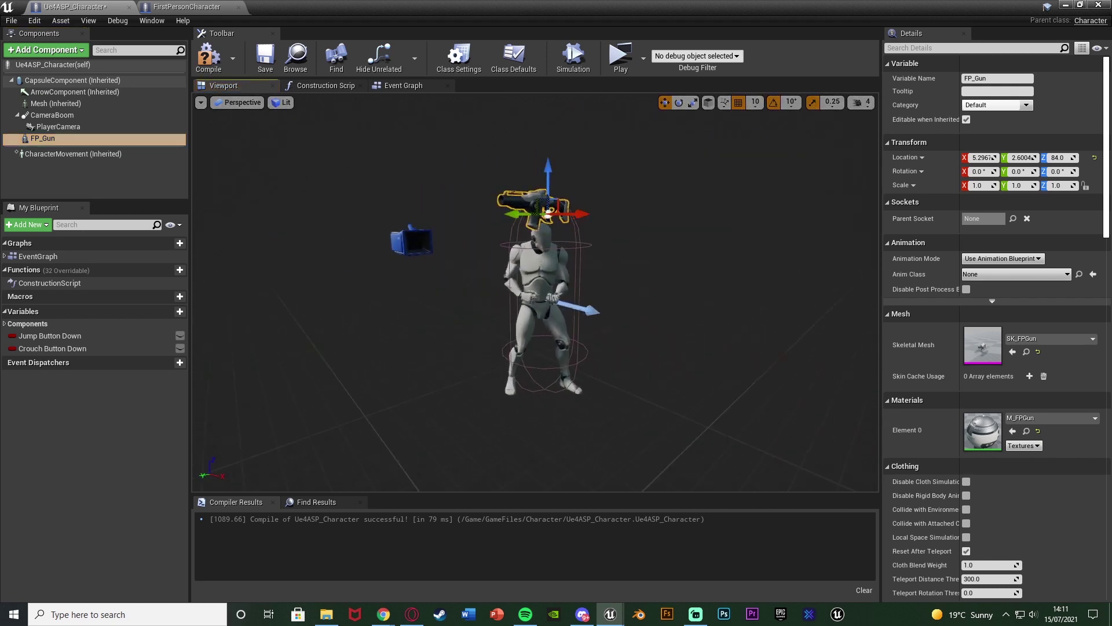
left_click_drag(614, 185, 603, 186)
left_click_drag(87, 139, 121, 110)
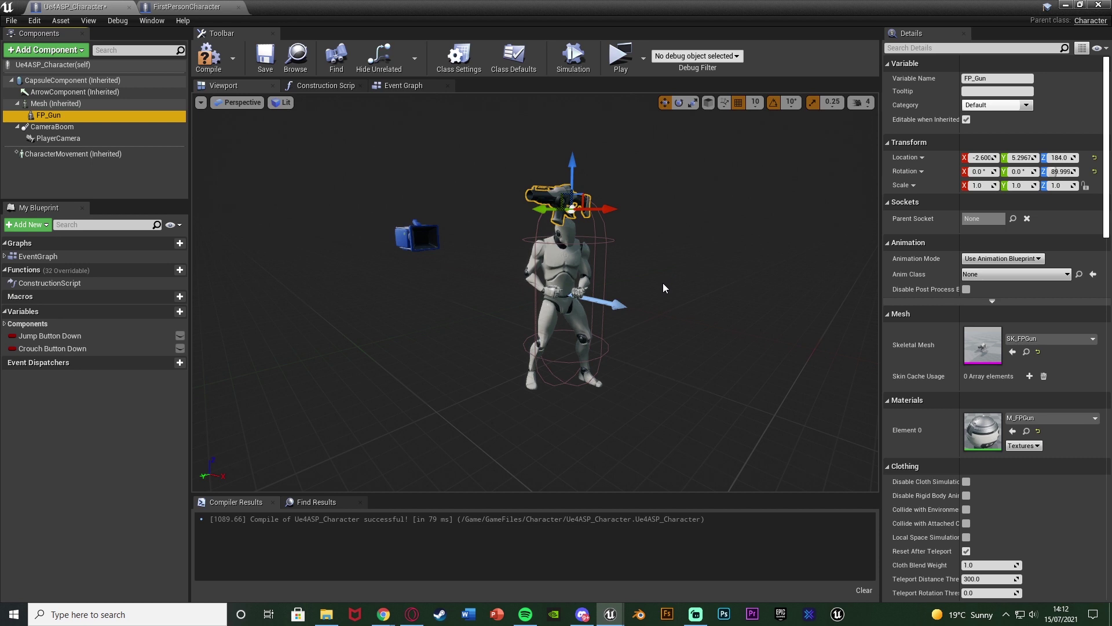
Set FP_Gun's parent socket to the hand_r bone
left_click(1014, 219)
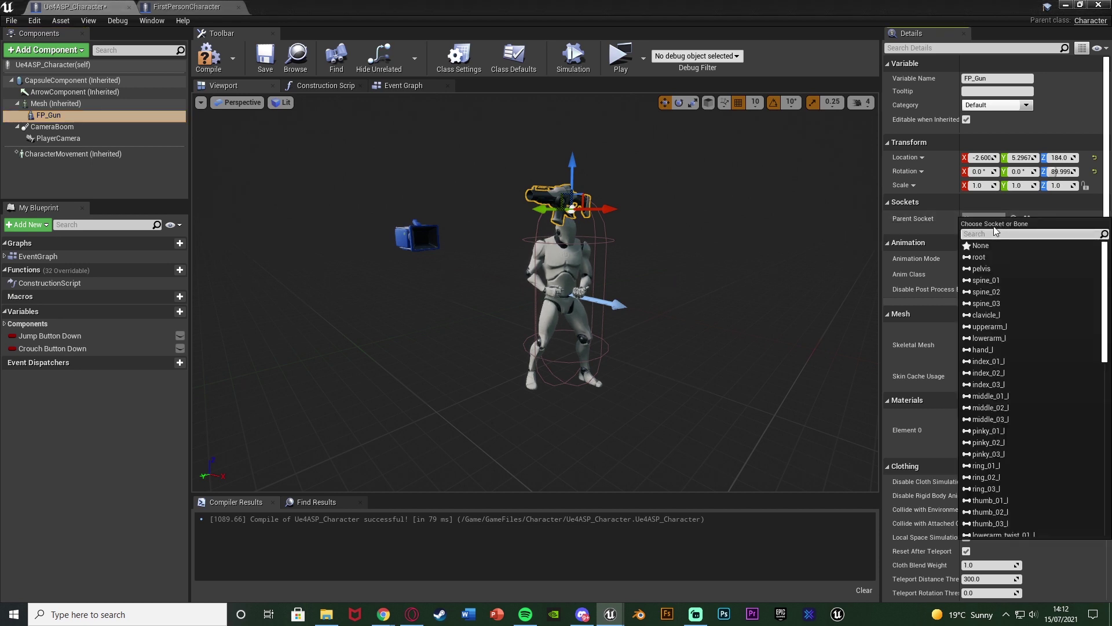
type("hand")
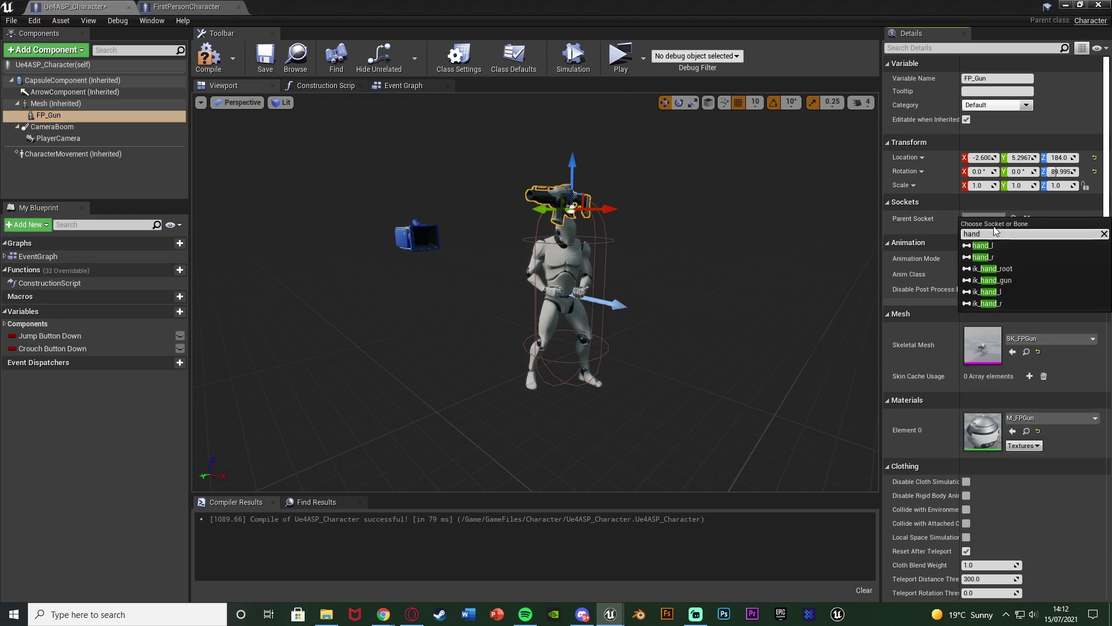
left_click(1000, 258)
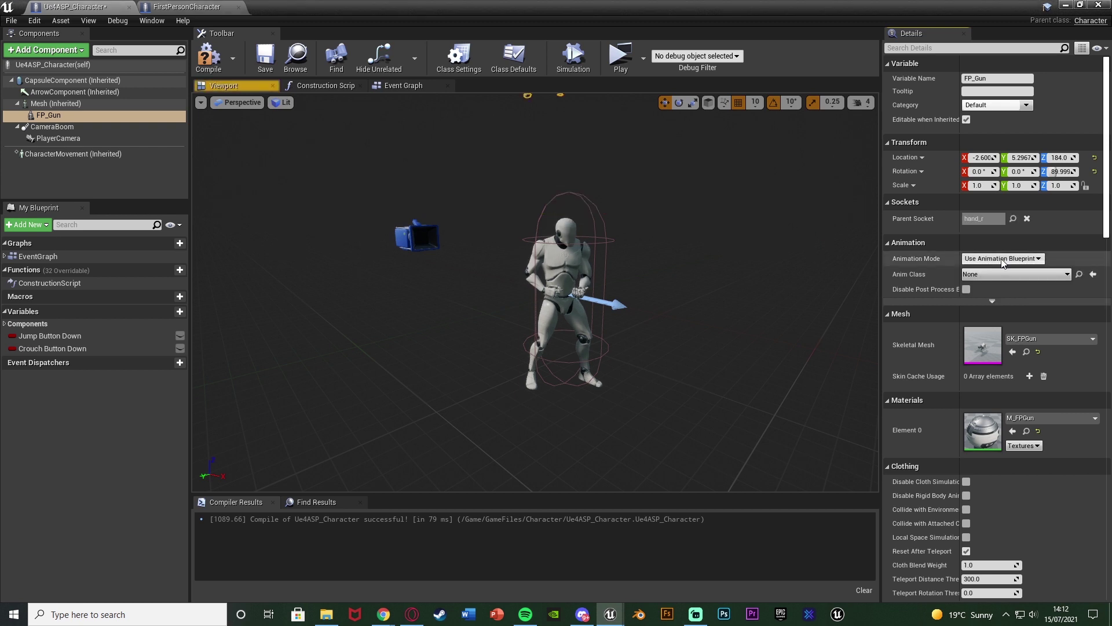
Reset FP_Gun's relative location and rotation to 0 on all axes
mouse_move(713, 171)
right_mouse_down()
mouse_move(724, 152)
mouse_move(712, 171)
right_mouse_up()
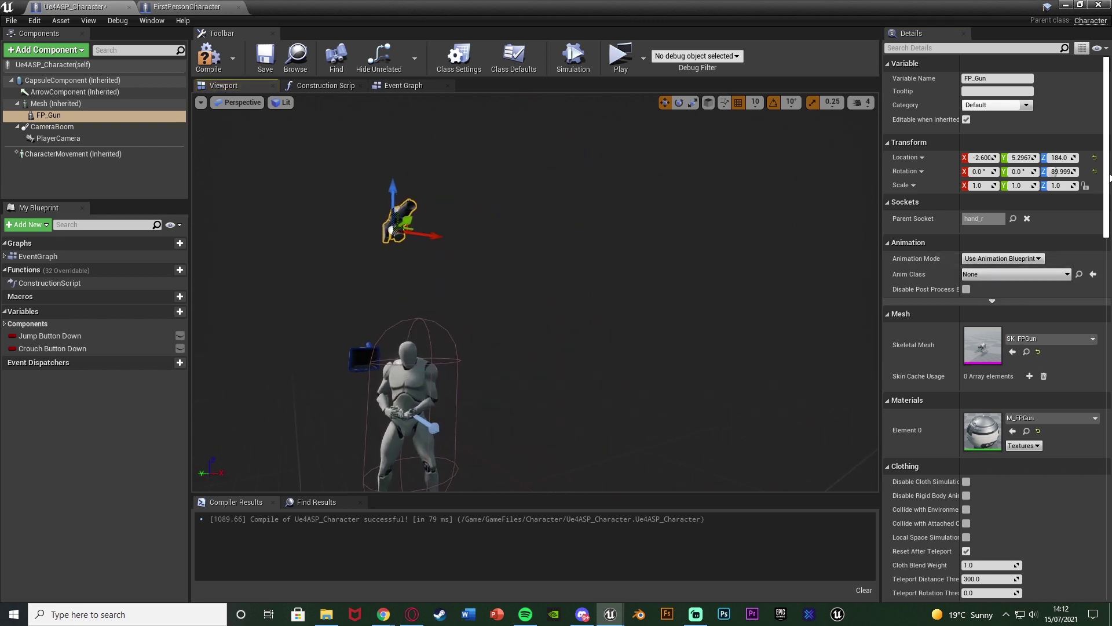
left_click(1094, 157)
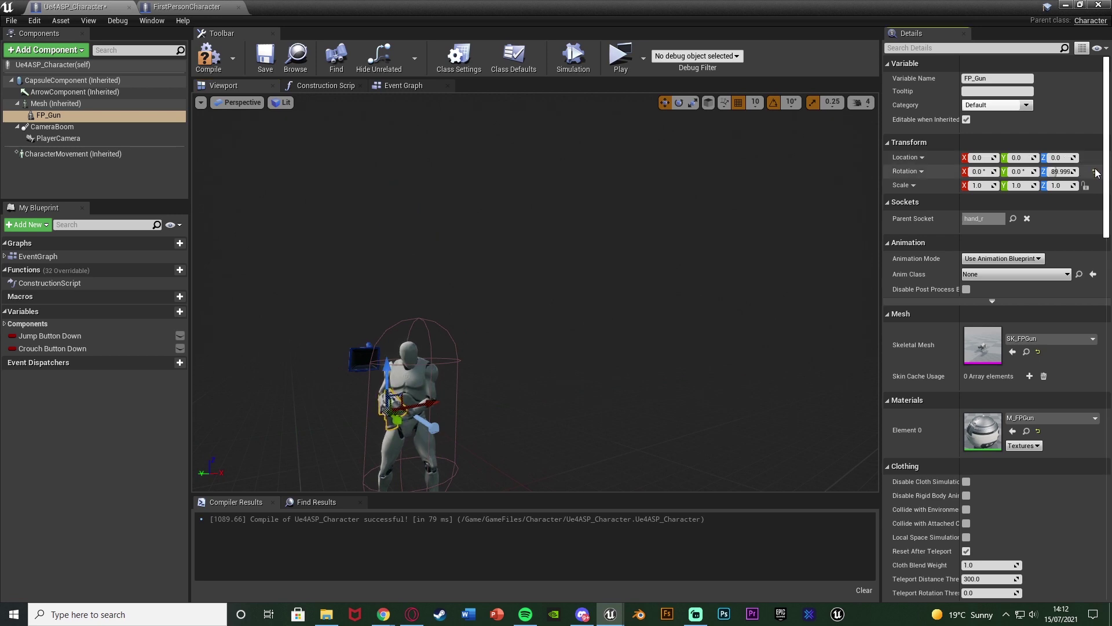
left_click(1094, 171)
With grid and rotation snapping off, turn FP_Gun 60° around Z and move it to about X -9.5, Y 5.4, Z -3.9
mouse_move(400, 344)
right_mouse_down()
mouse_move(440, 348)
mouse_move(434, 371)
mouse_move(406, 330)
mouse_move(401, 344)
right_mouse_up()
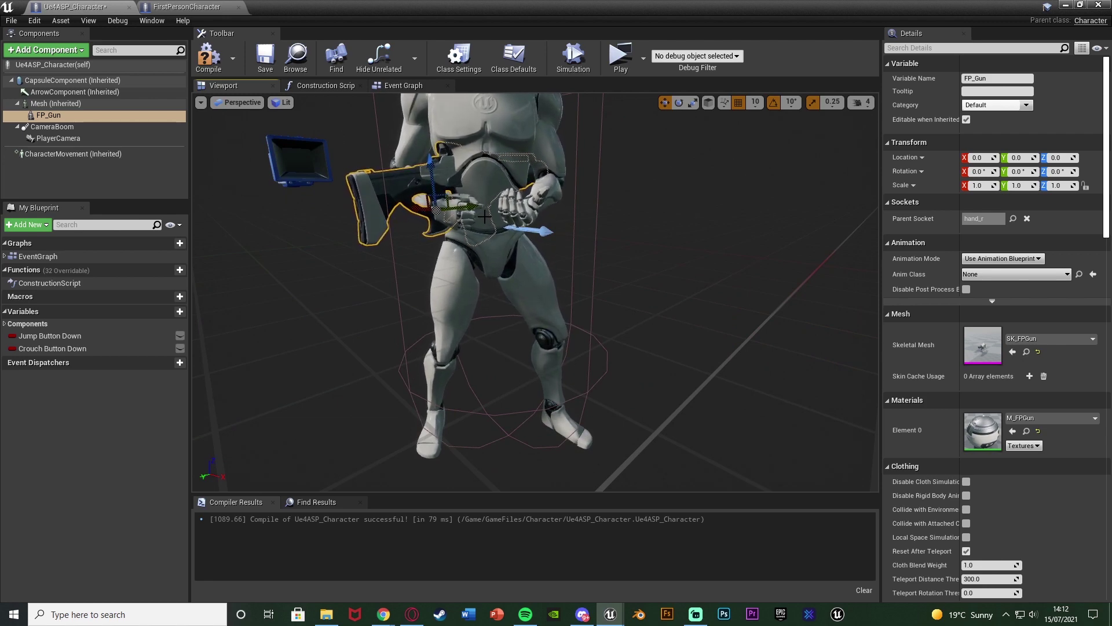
mouse_move(475, 205)
right_mouse_down()
mouse_move(521, 209)
mouse_move(466, 200)
mouse_move(475, 205)
right_mouse_up()
key("e")
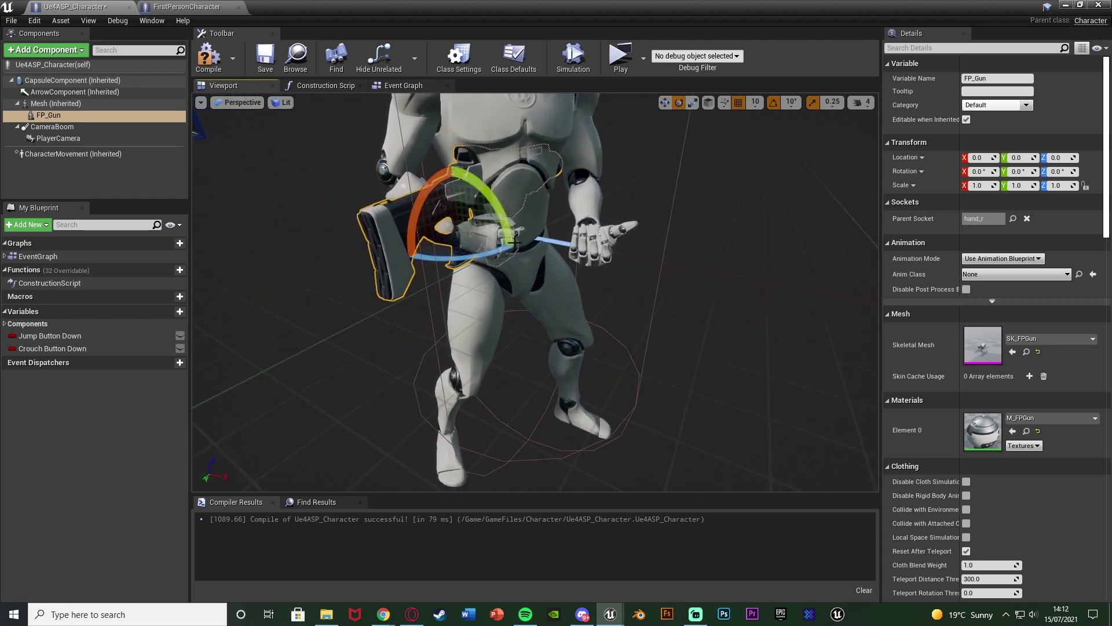
left_click_drag(472, 316, 509, 273)
key("w")
right_click_drag(431, 234, 477, 234)
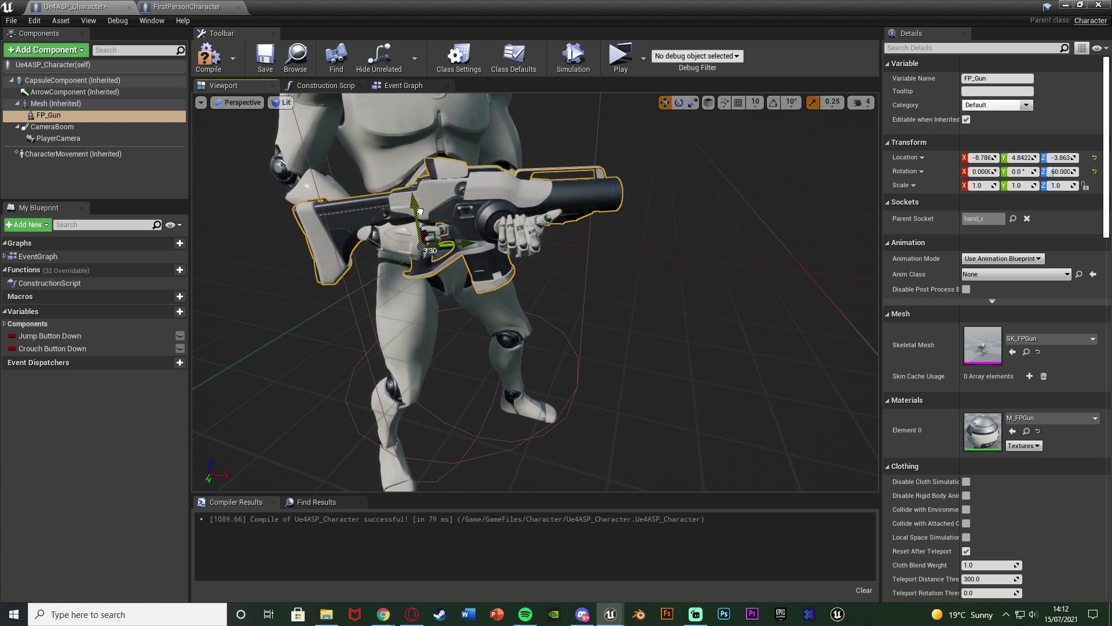
left_click_drag(473, 246, 474, 246)
Rotate FP_Gun further around Z so the barrel lines up with the character's supporting hand
mouse_move(461, 277)
right_mouse_down()
mouse_move(434, 277)
mouse_move(480, 278)
mouse_move(460, 277)
right_mouse_up()
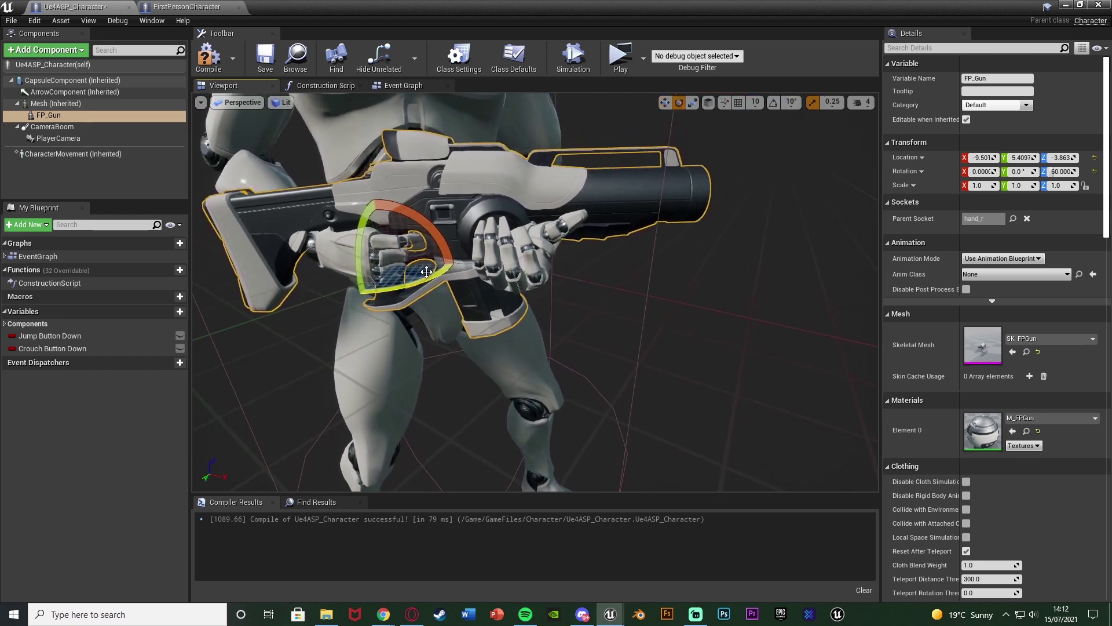
key("w")
right_click_drag(483, 270, 522, 249)
key("s")
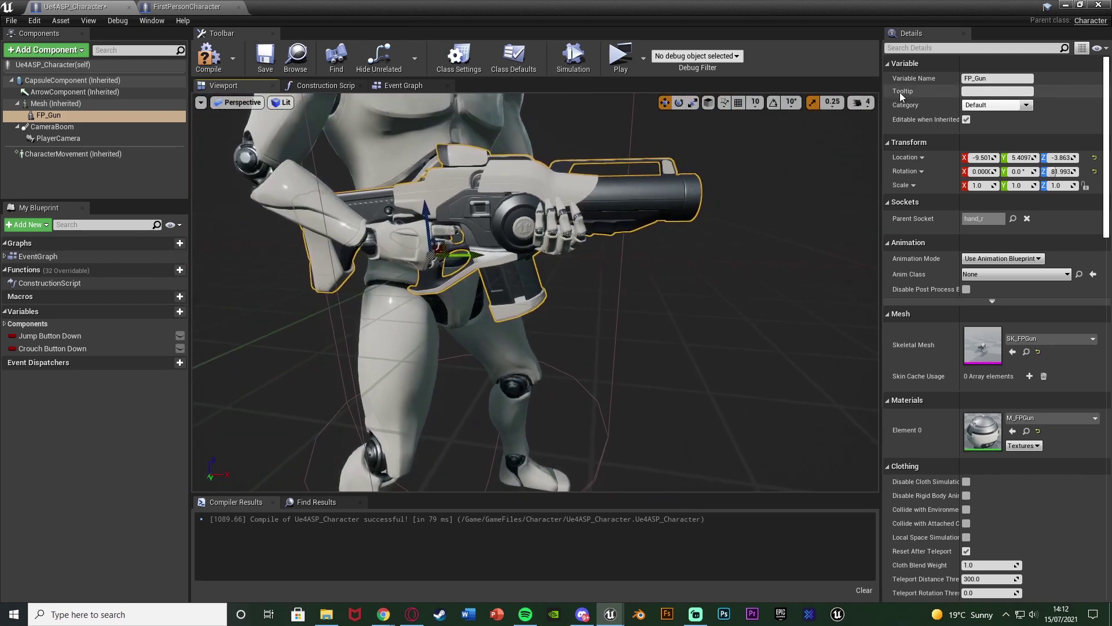
Lower the camera speed to 2 and fine-tune FP_Gun's location to about X -9.86, Y 5.55, Z -2.25
left_click(862, 103)
key("w")
right_click_drag(393, 237, 393, 237)
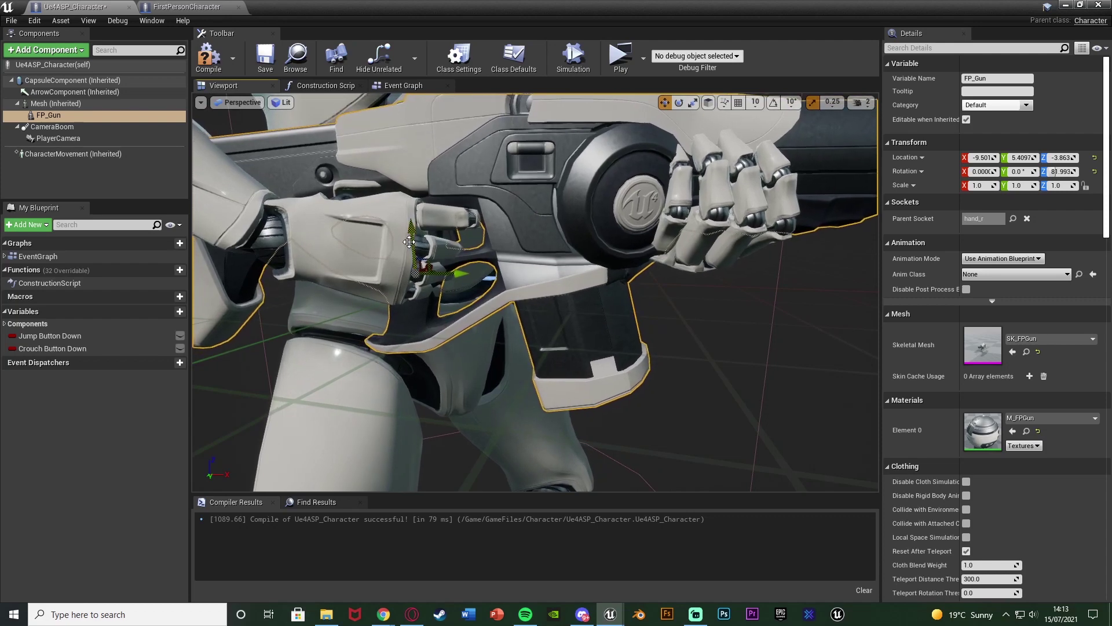
left_click_drag(412, 231, 413, 215)
left_click_drag(467, 258, 471, 258)
key("s")
mouse_move(471, 258)
right_mouse_down()
mouse_move(278, 259)
mouse_move(464, 259)
right_mouse_up()
Fine-tune FP_Gun's Z rotation to about 84.95° while viewing the character from the front
key("d")
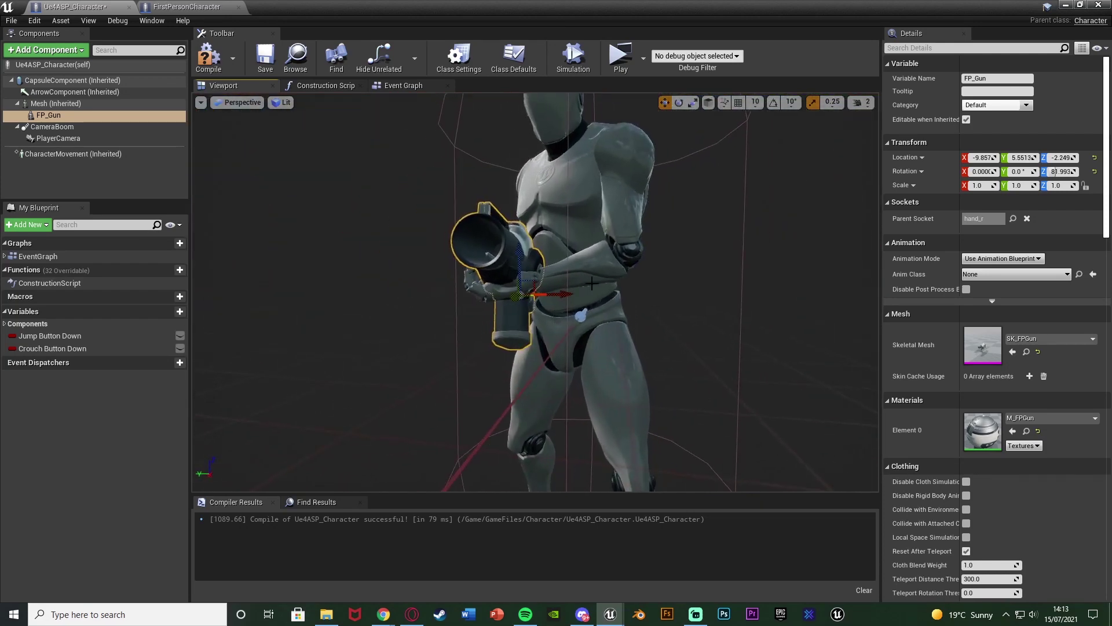
key("e")
left_click_drag(539, 294, 545, 295)
key("w")
right_click_drag(546, 294, 771, 294)
key("a")
Examine how FP_Gun sits in the character's hands from close up and from several angles
mouse_move(484, 224)
right_mouse_down()
mouse_move(429, 224)
mouse_move(521, 224)
mouse_move(475, 224)
right_mouse_up()
key("w")
key("s")
key("w")
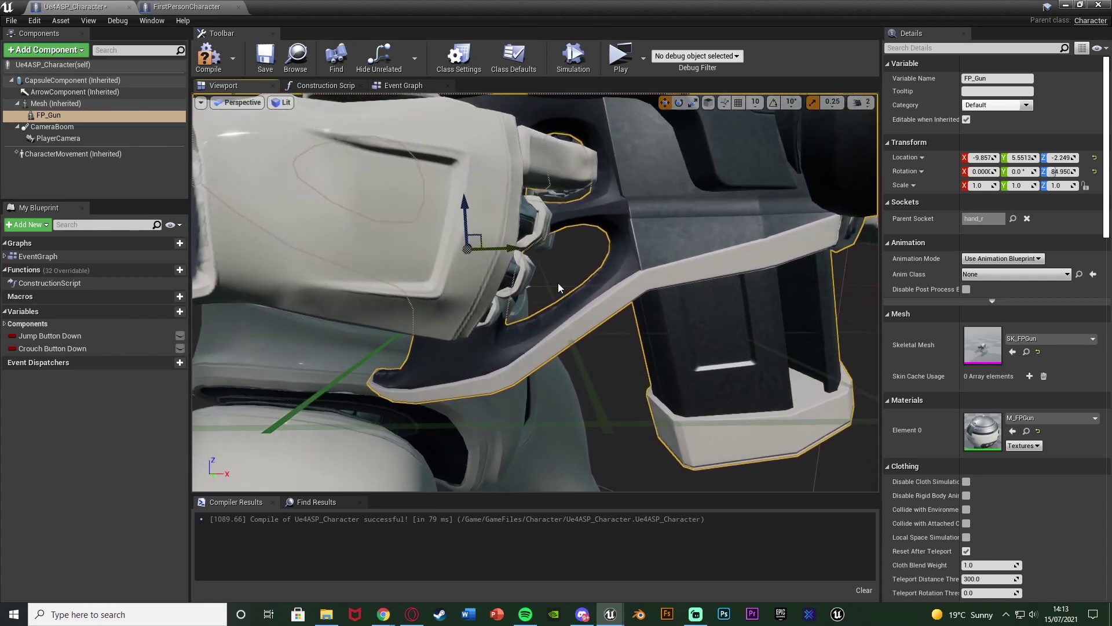
key("s")
right_click_drag(538, 310, 434, 311)
key("d")
left_click_drag(510, 347, 593, 333)
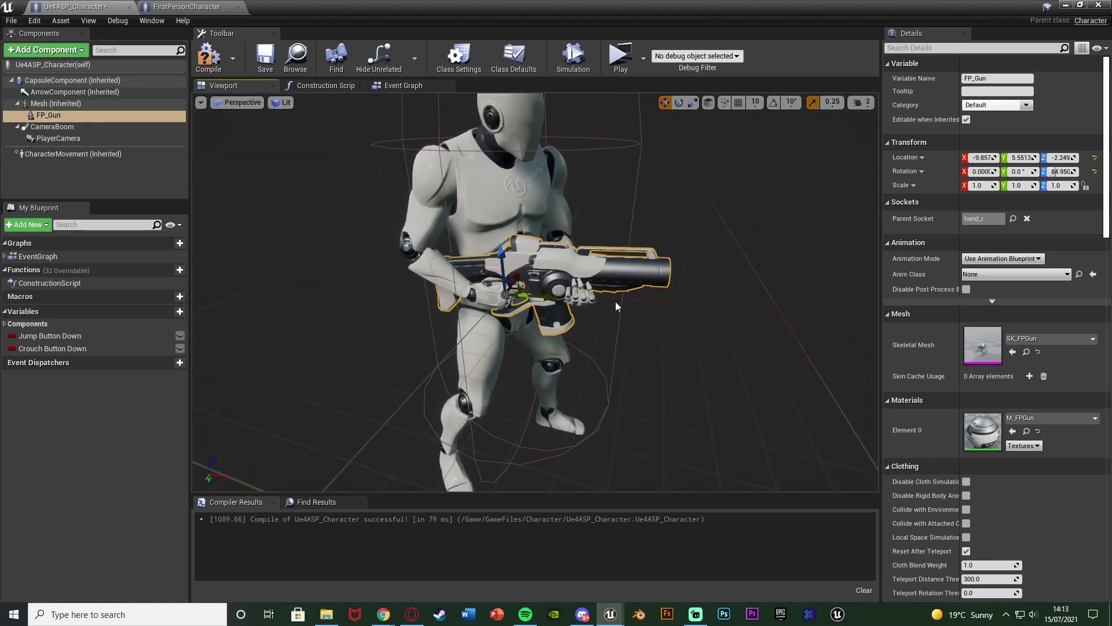
right_click_drag(604, 300, 701, 307)
key("a")
key("w")
key("s")
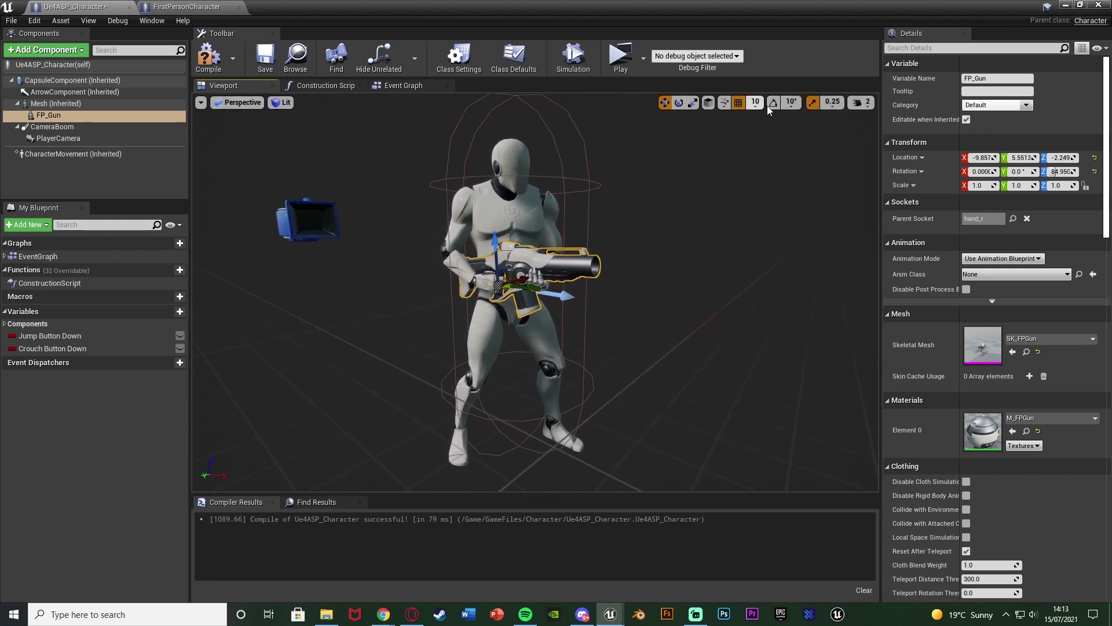
Restore the camera speed to 4 with grid and rotation snapping on, and compile the Ue4ASP_Character blueprint
left_click(862, 103)
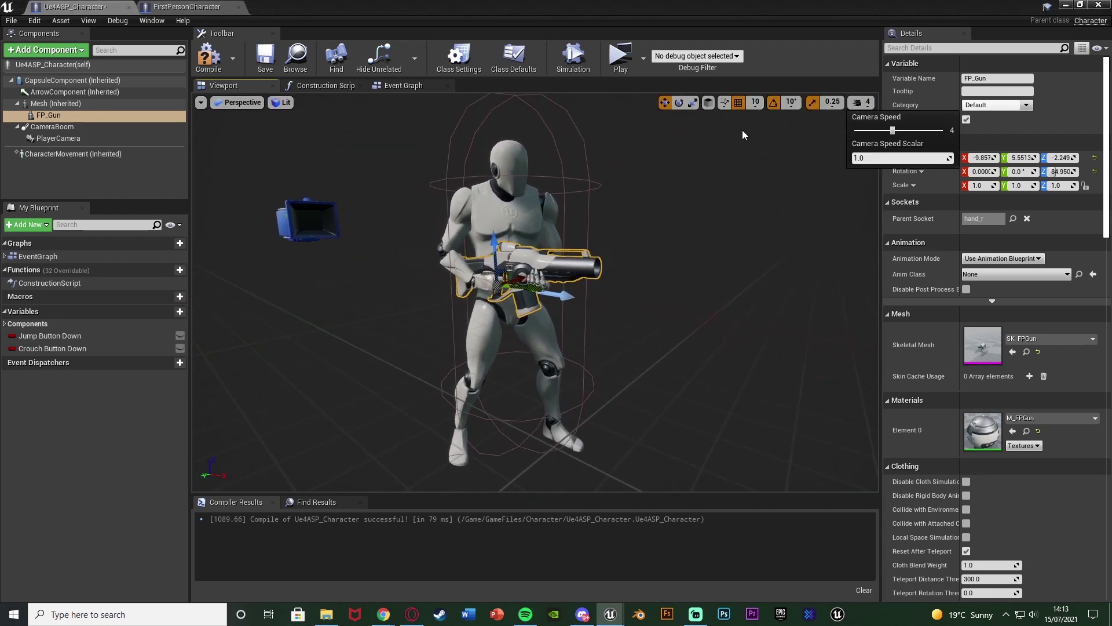
left_click(214, 62)
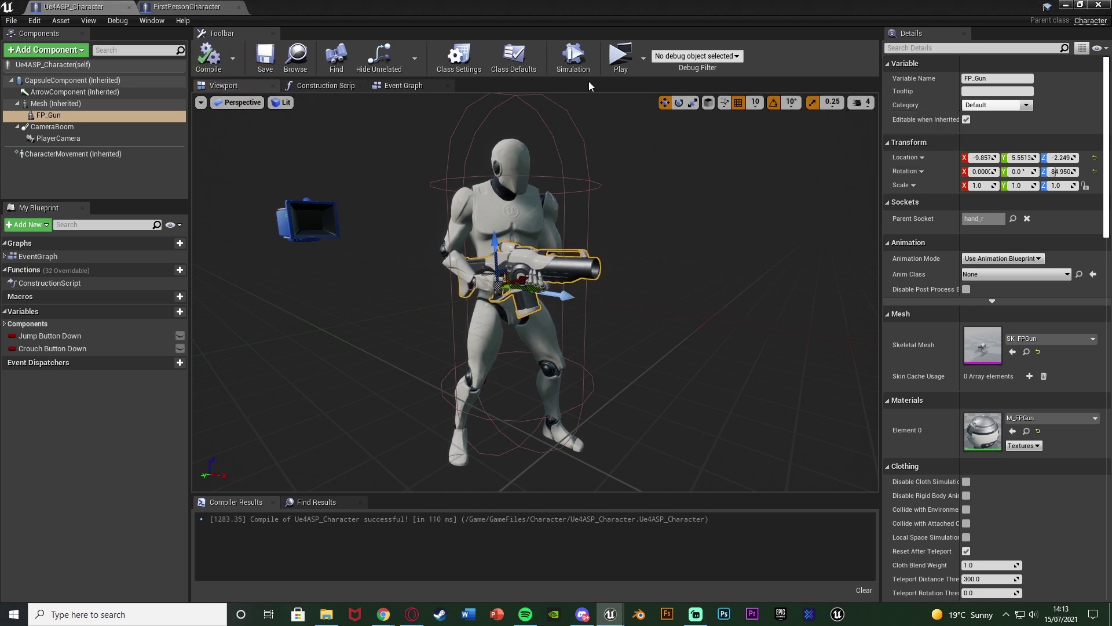
Play-test the character walking around the level with the gun in hand, and end the preview
left_click(620, 55)
left_click(601, 229)
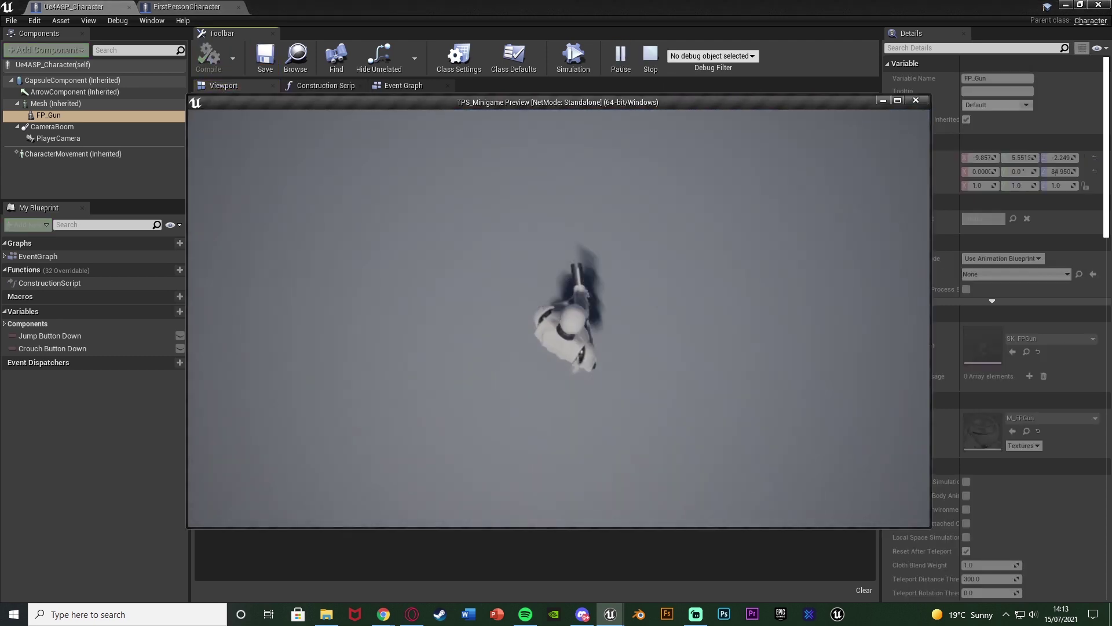
key("w")
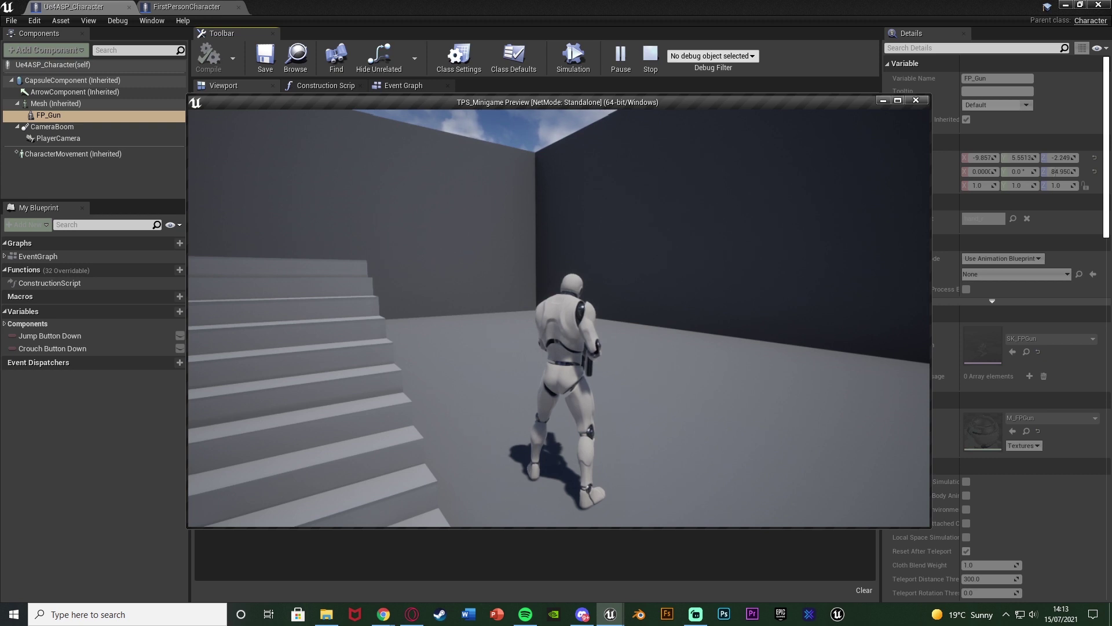
key("w")
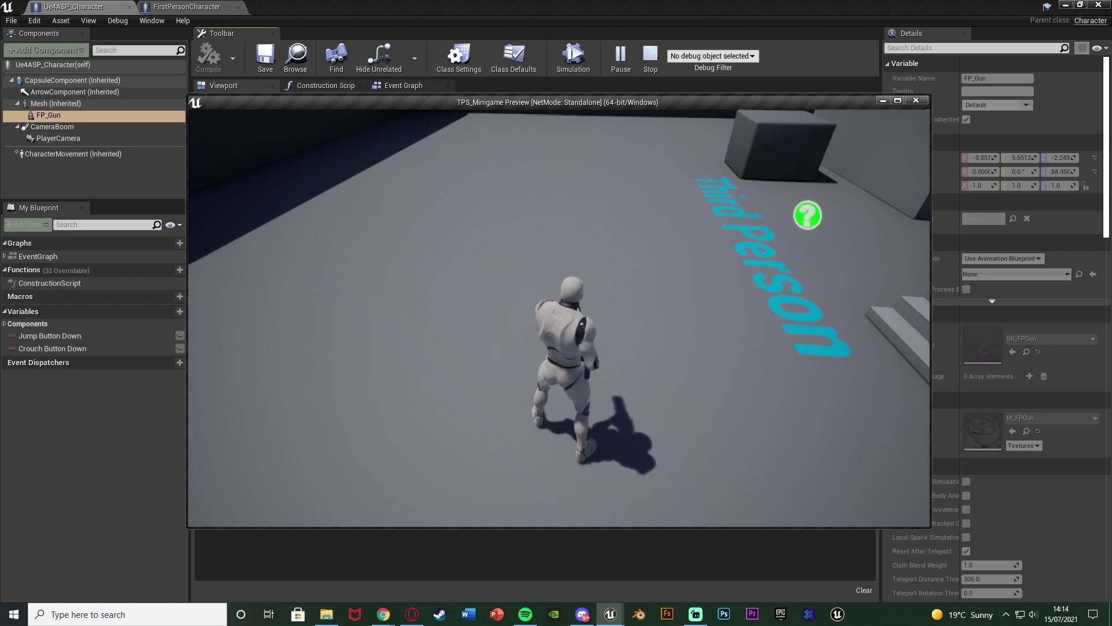
key("Escape")
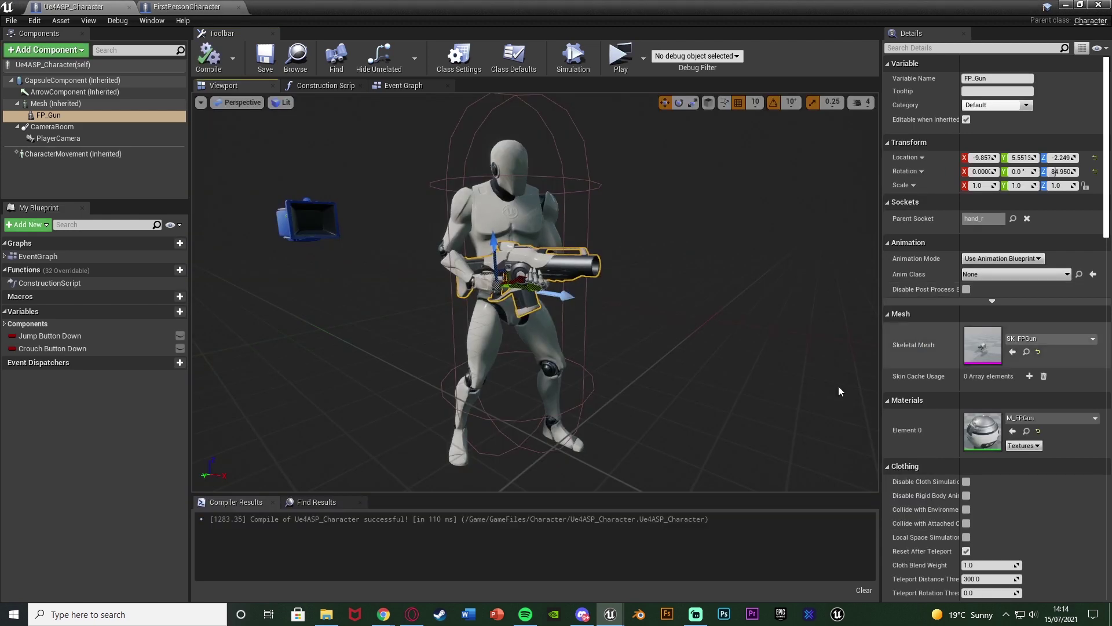
Return to the main level editor and open the GameFiles folder from the Content root
left_click(1069, 5)
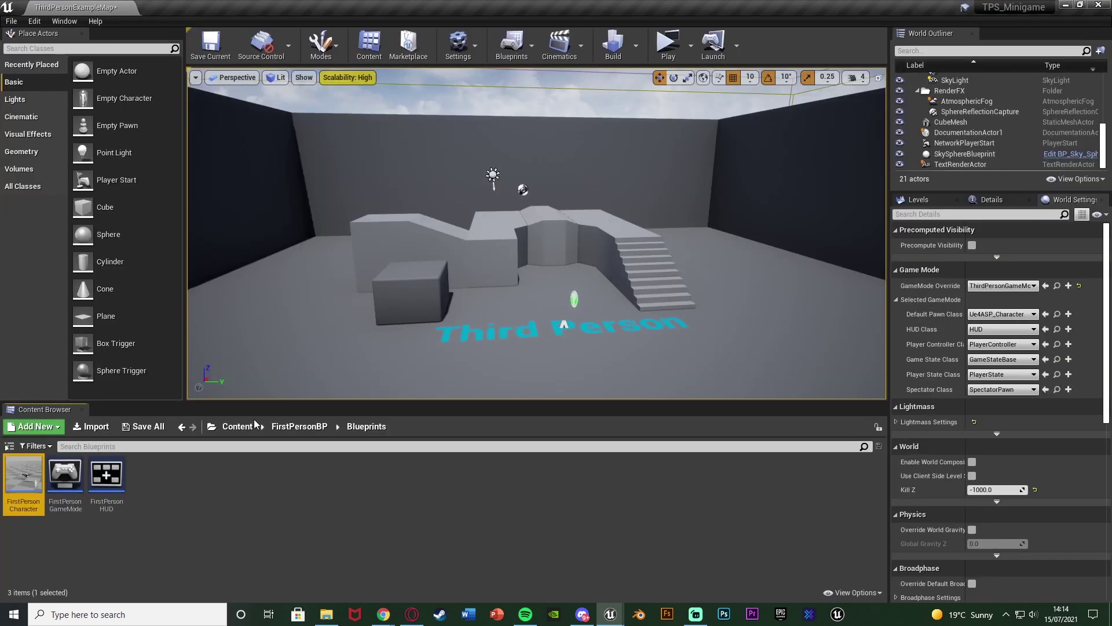
left_click(235, 427)
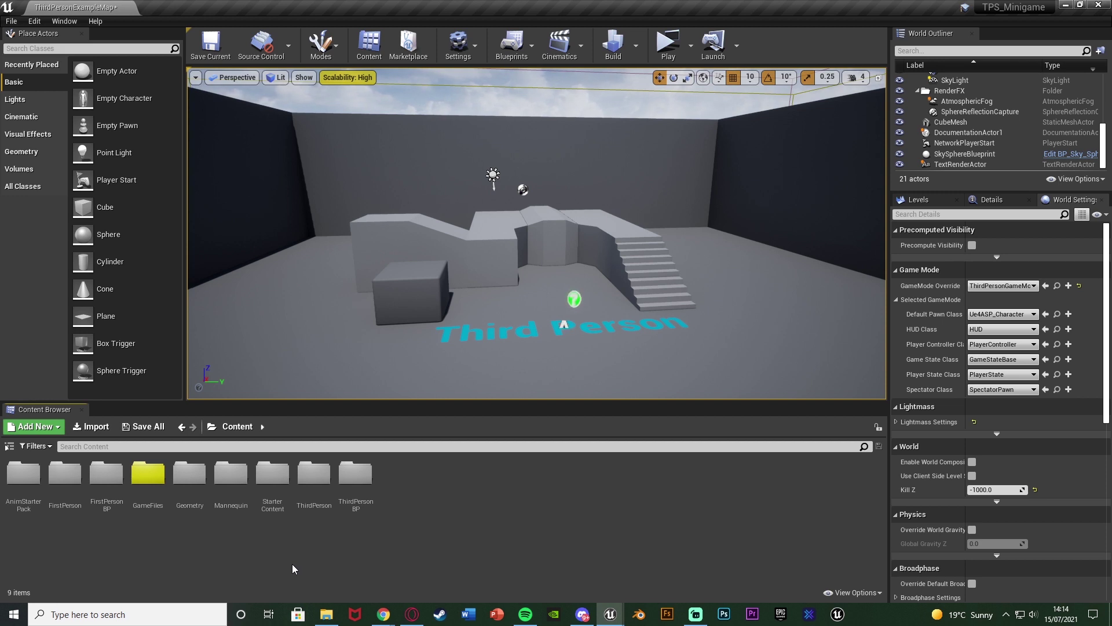
double_click(148, 492)
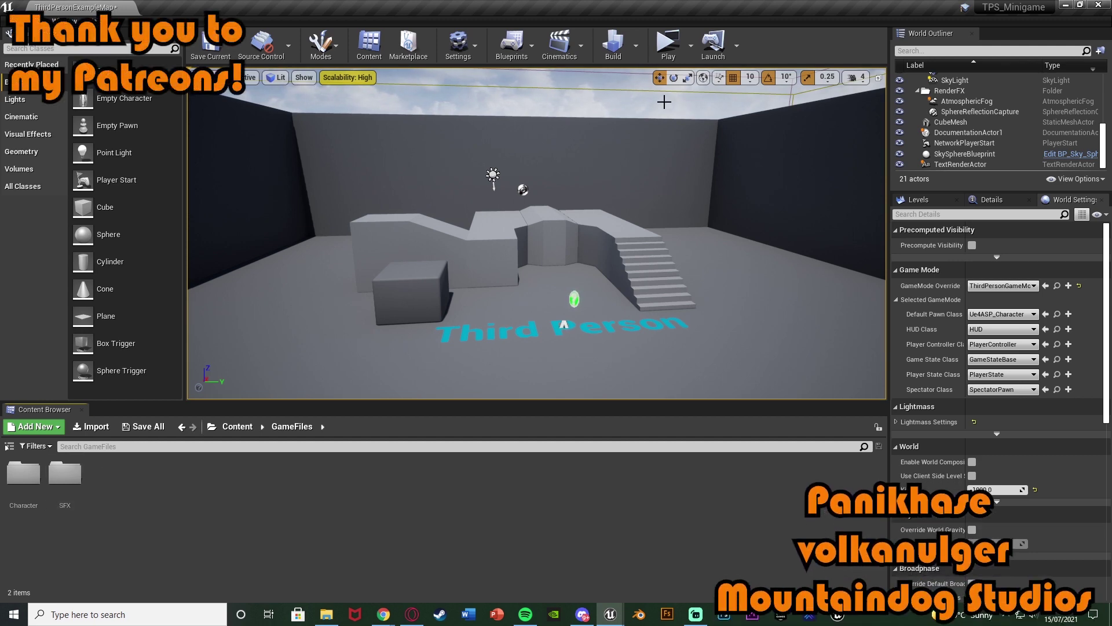
Start a new preview of the level from the main editor to try out the armed character
left_click(668, 44)
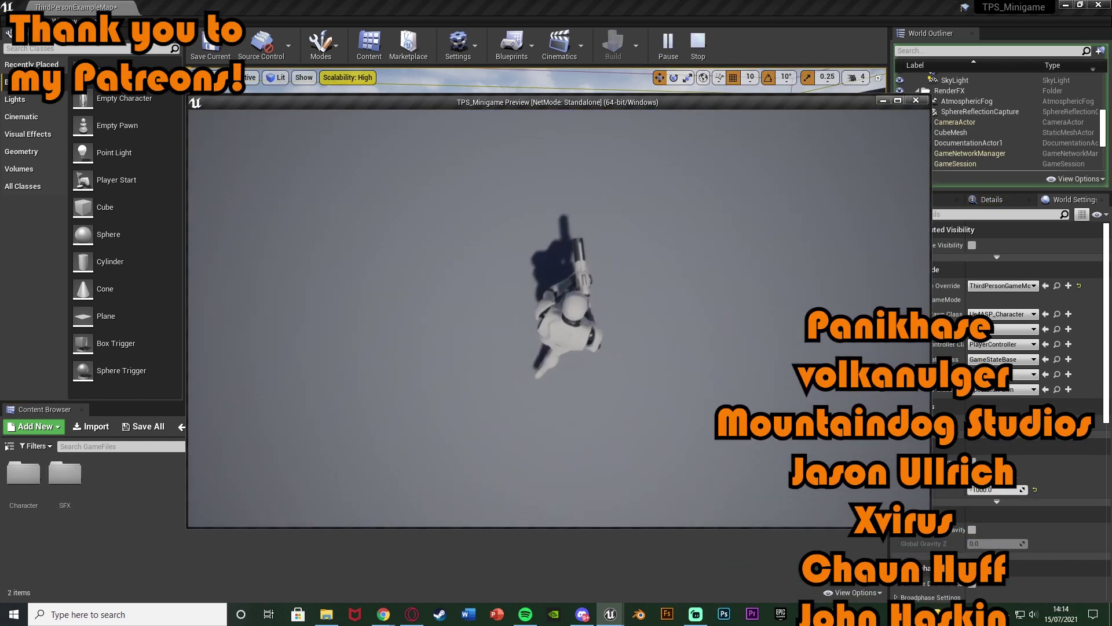